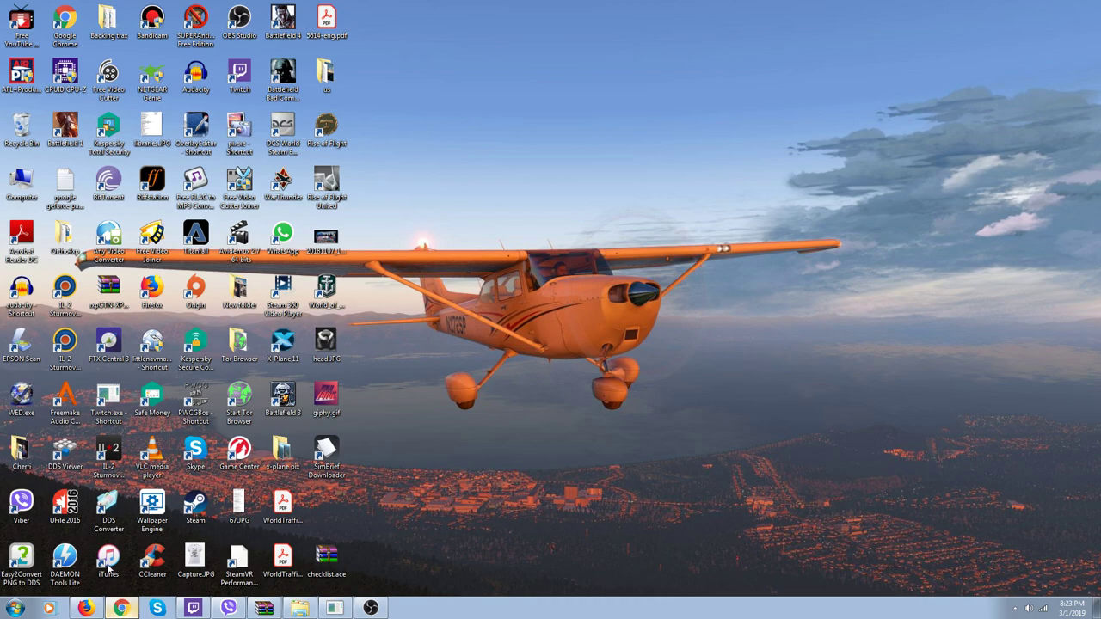
# Search Google in Chrome for "overlay editor x-plane" and view the OverlayEditor - DSF scenery editor page on the X-Plane.Org forum
pyautogui.click(120, 608)
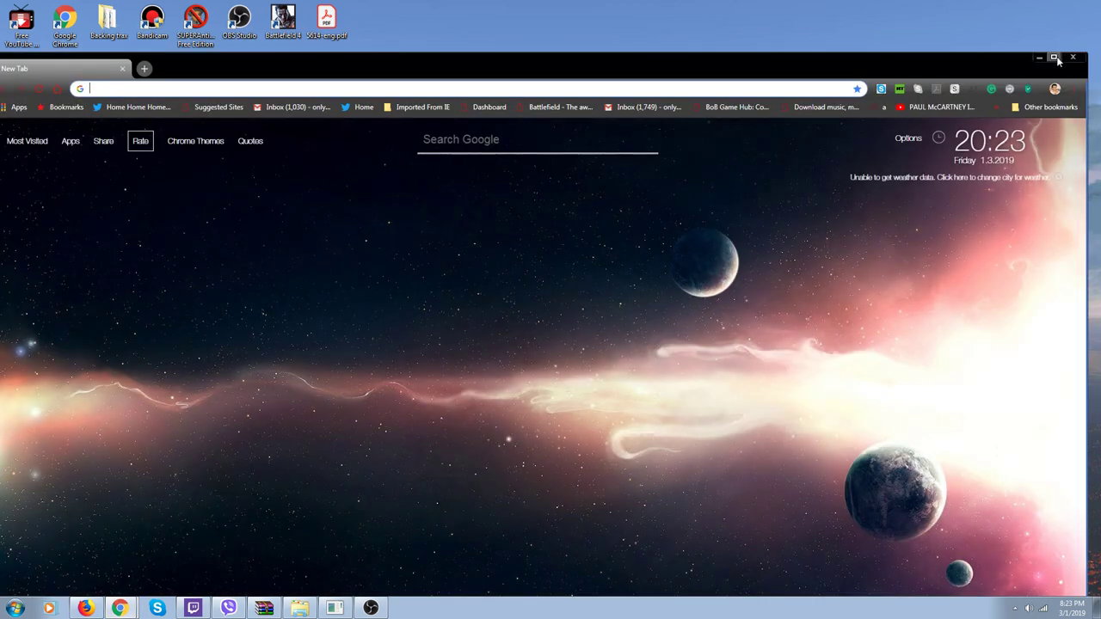
pyautogui.click(1055, 58)
pyautogui.click(537, 81)
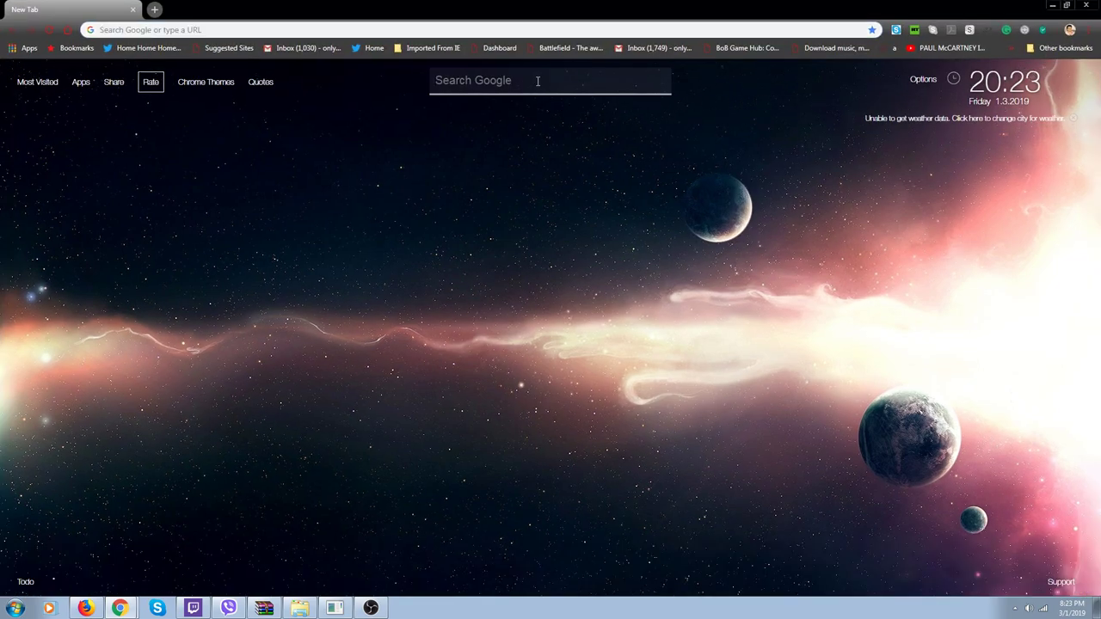
pyautogui.write('o')
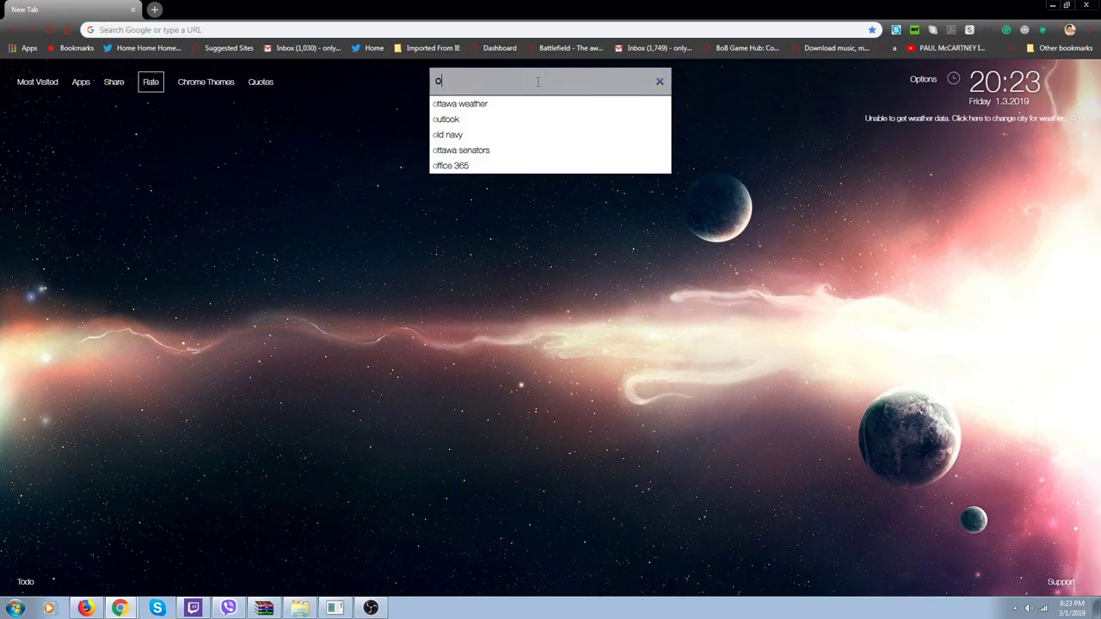
pyautogui.write('verlay editor x-pla')
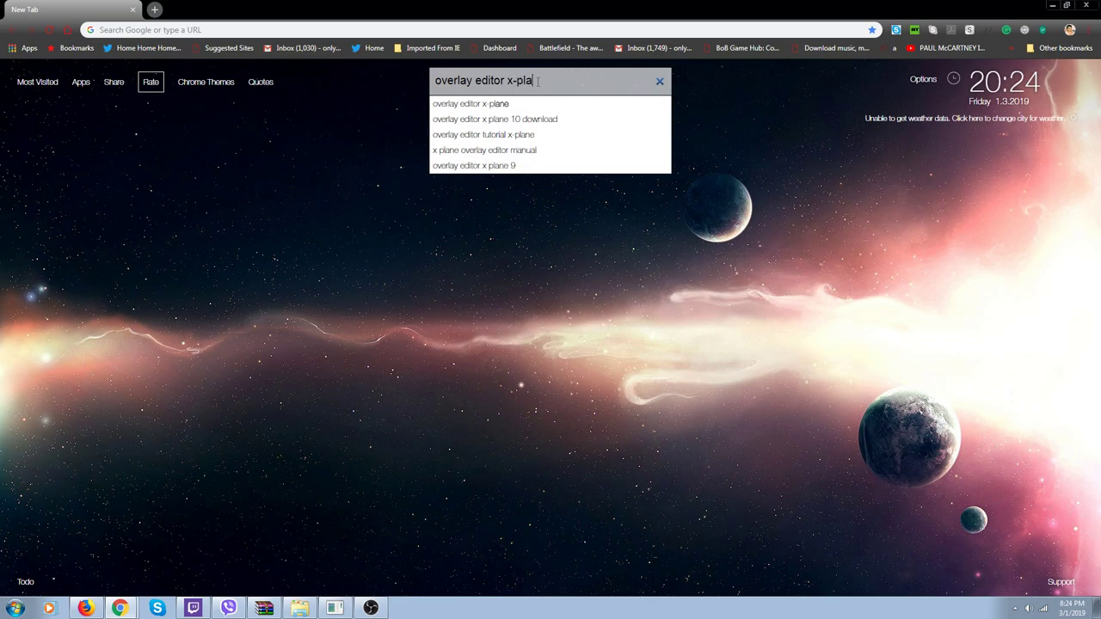
pyautogui.write('ne')
pyautogui.press('Return')
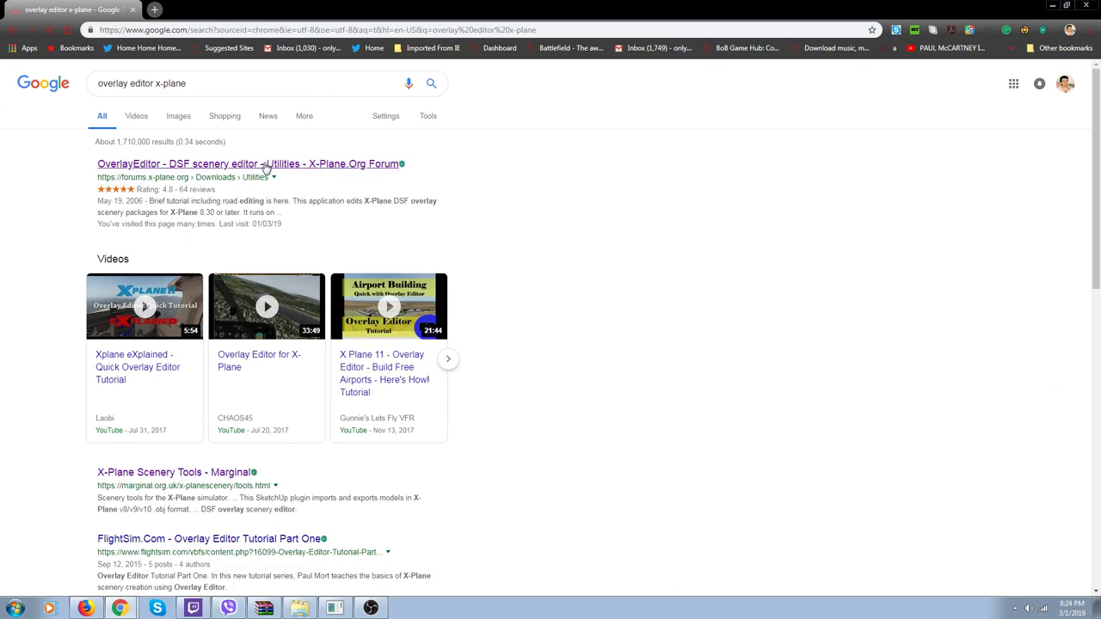
pyautogui.click(266, 168)
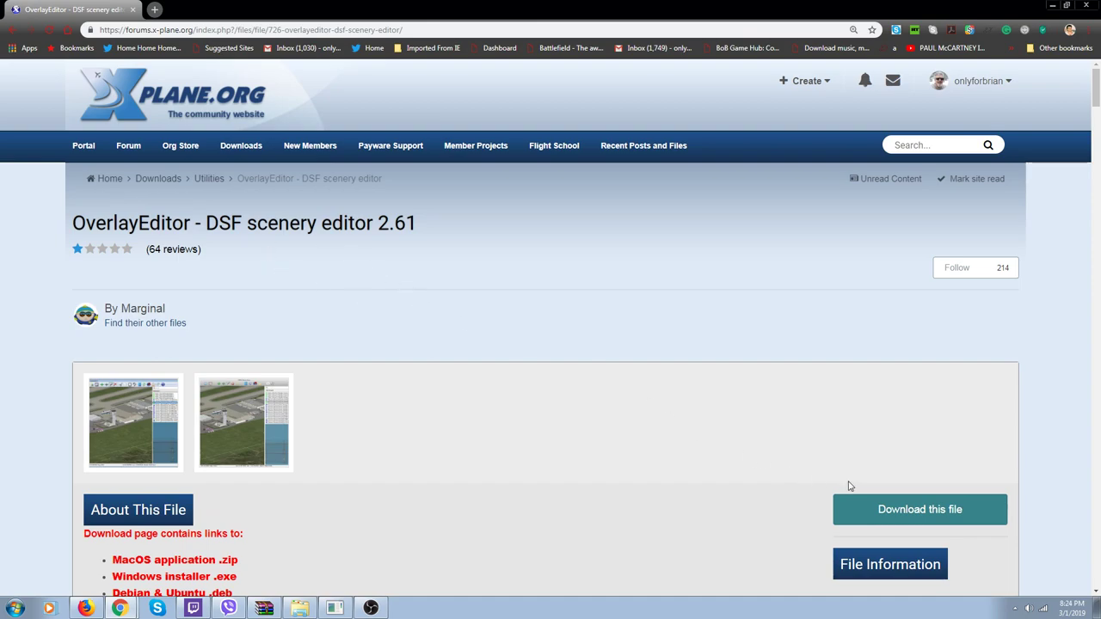
pyautogui.click(1086, 8)
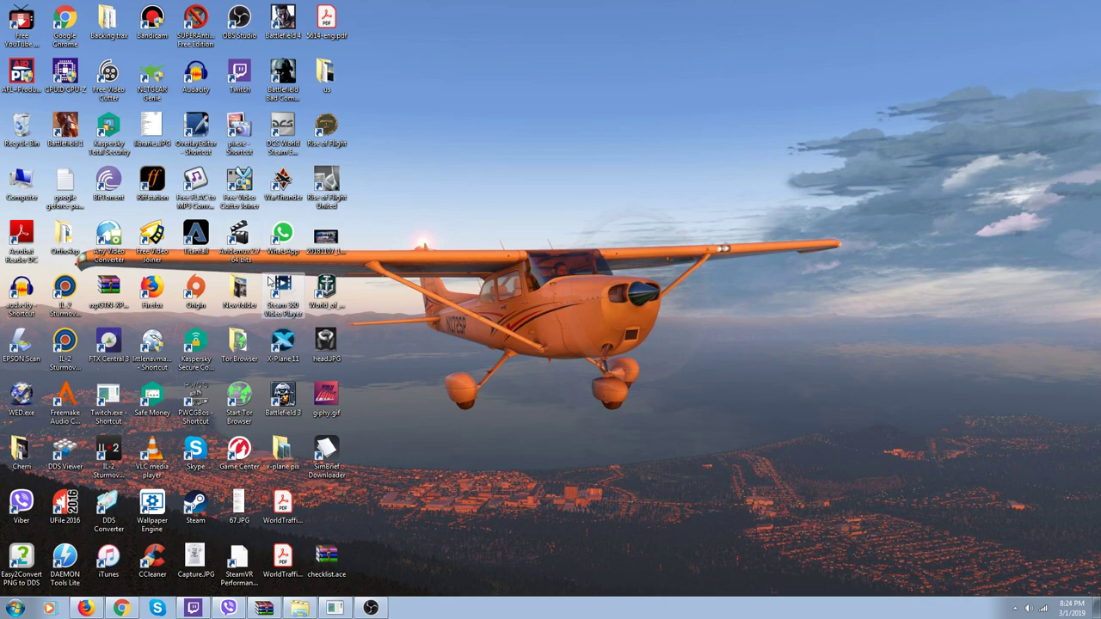
# Switch to X-Plane and resume the flight at KEIK to look over the airport scenery
pyautogui.click(344, 610)
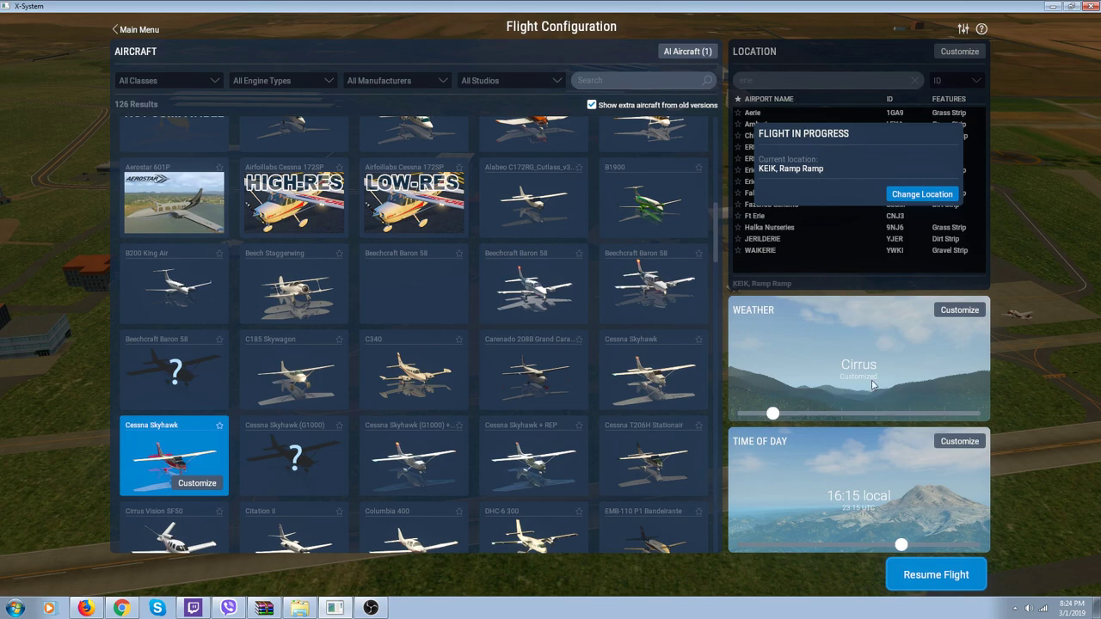
pyautogui.click(914, 576)
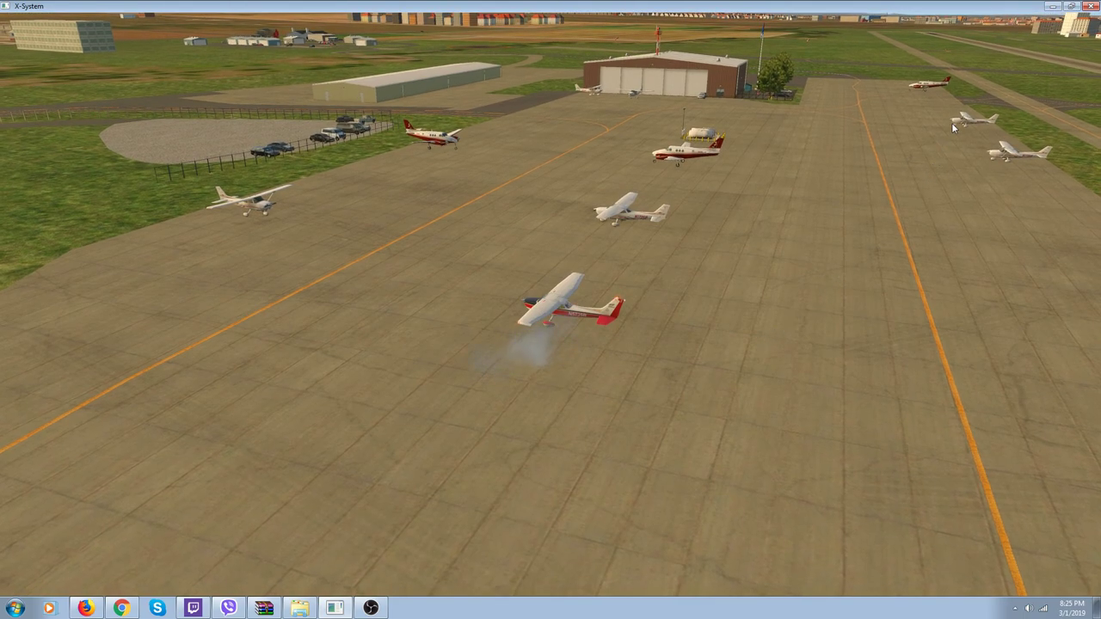
pyautogui.click(1034, 22)
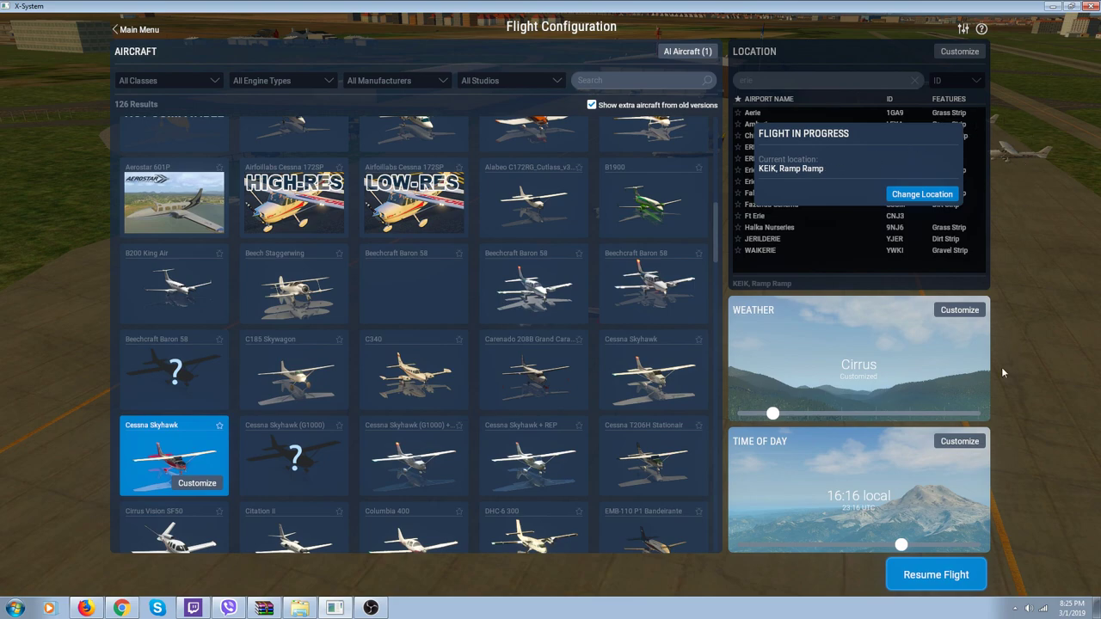
pyautogui.click(957, 576)
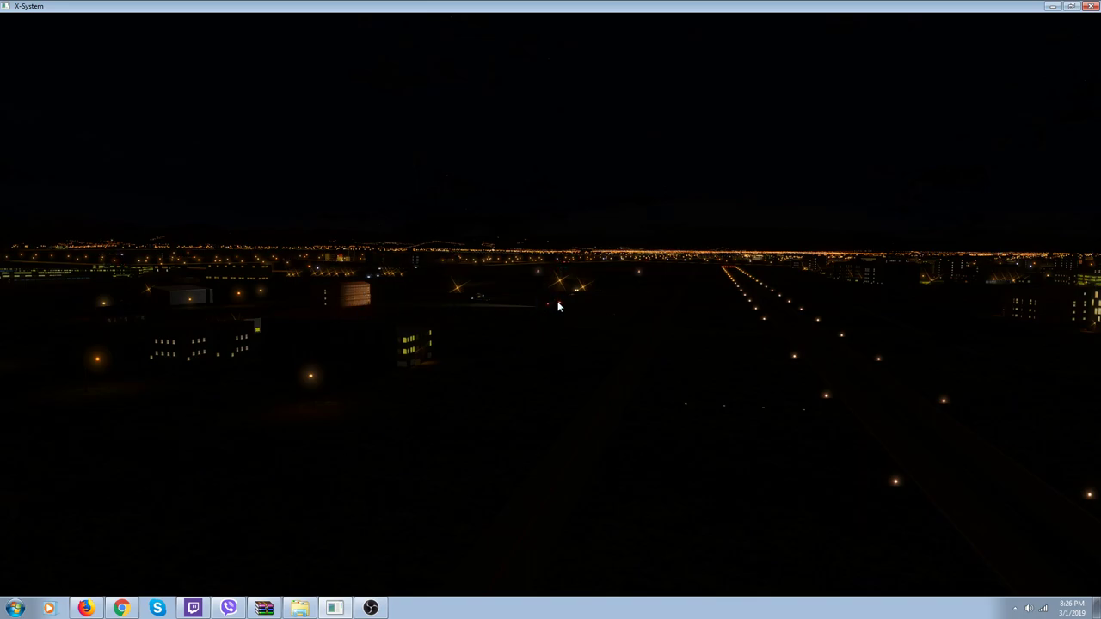
# Quit X-Plane and start OverlayEditor from the desktop
pyautogui.click(1088, 6)
pyautogui.click(674, 375)
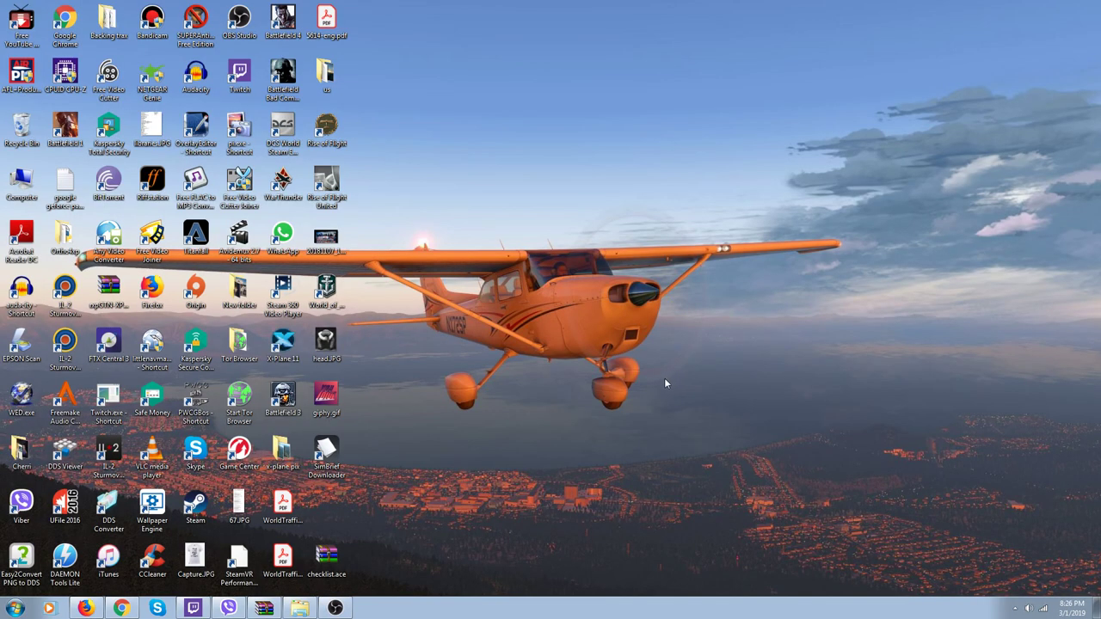
pyautogui.click(205, 129)
pyautogui.doubleClick(205, 130)
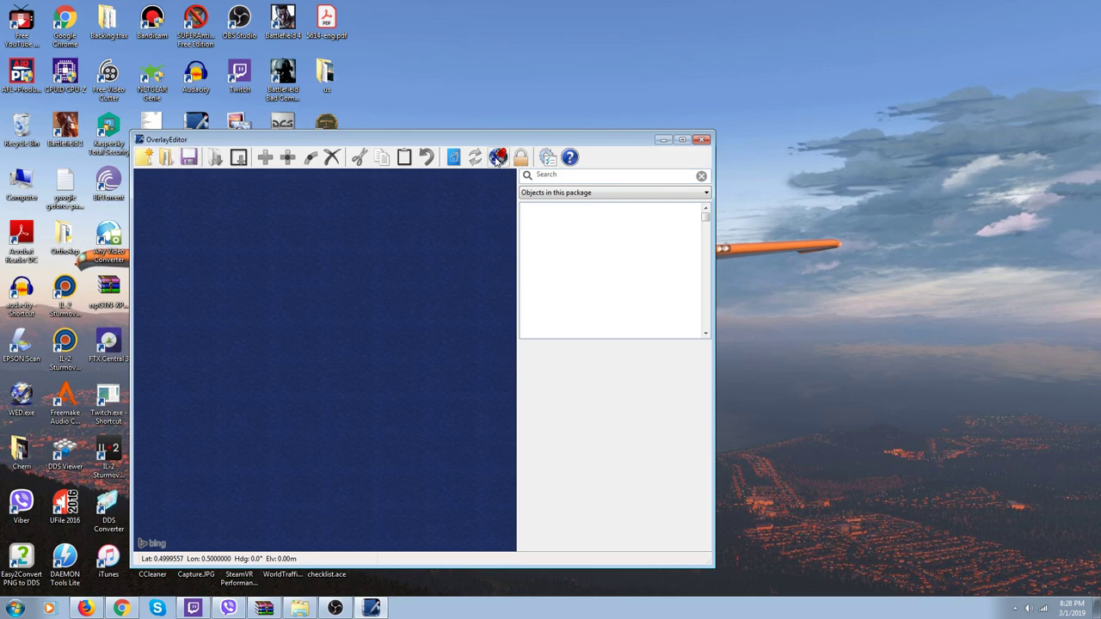
# Look through the list of scenery packages available to open, without opening one
pyautogui.click(165, 158)
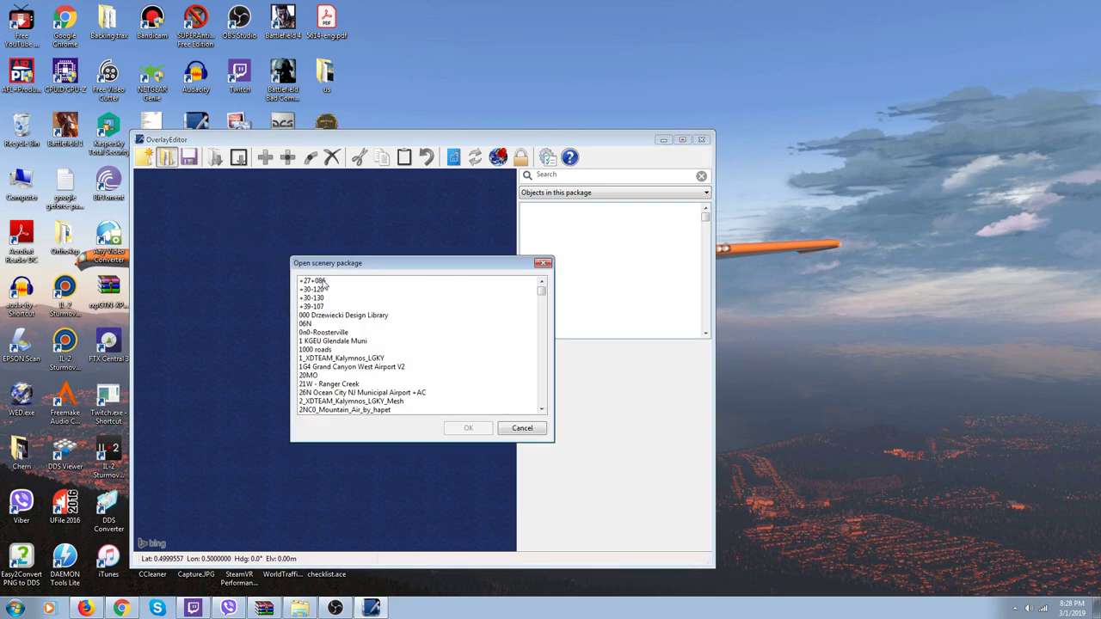
pyautogui.scroll(-10, 384, 304)
pyautogui.scroll(-12, 384, 305)
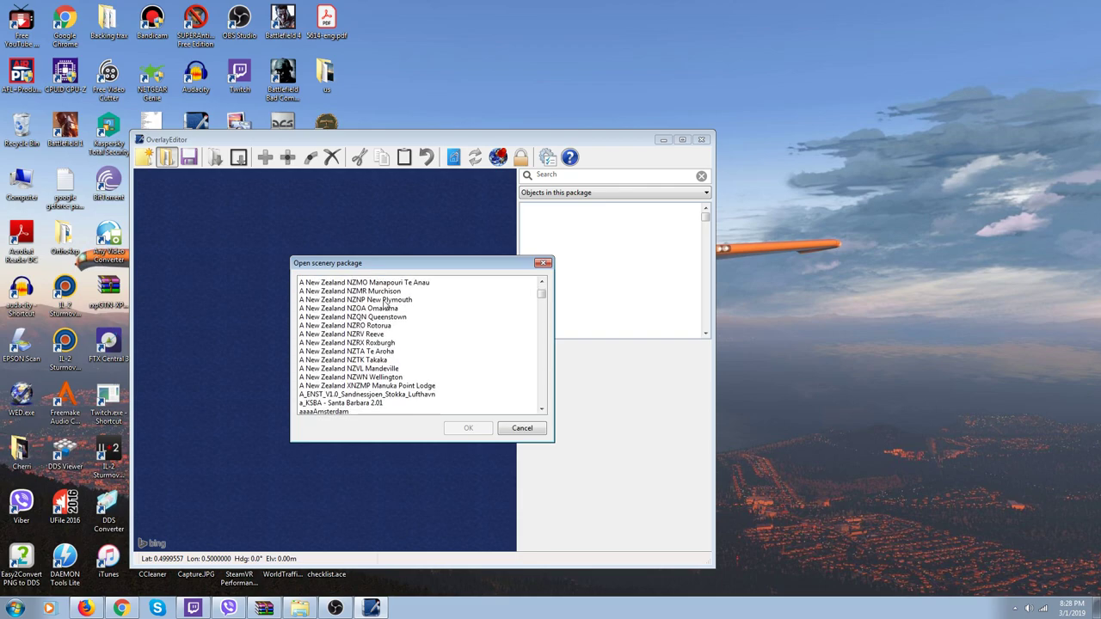
pyautogui.scroll(-2, 385, 304)
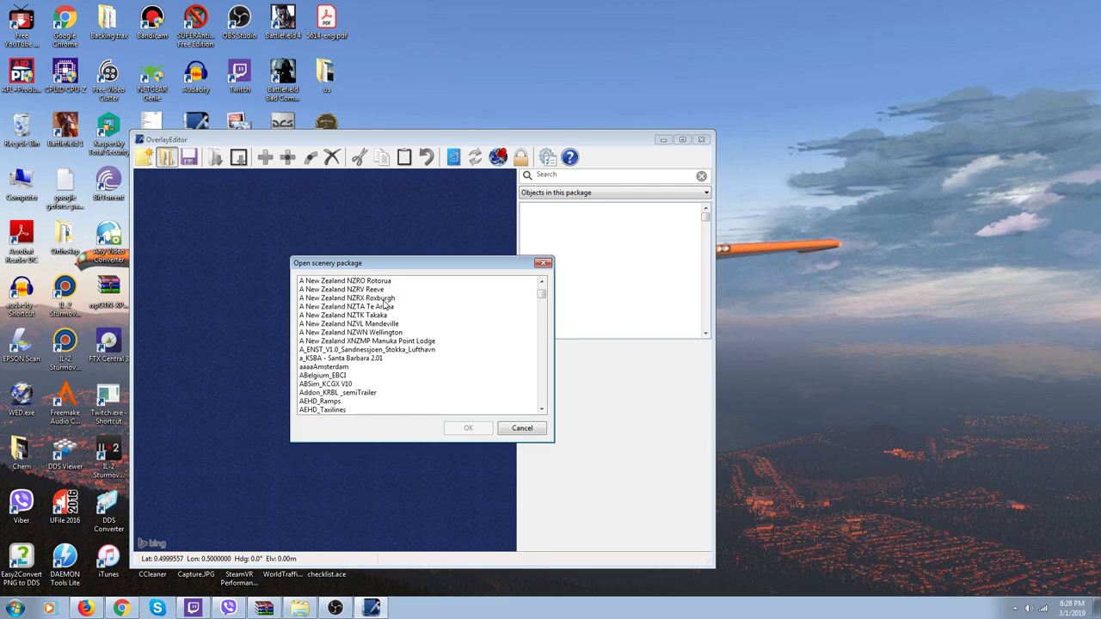
pyautogui.click(543, 264)
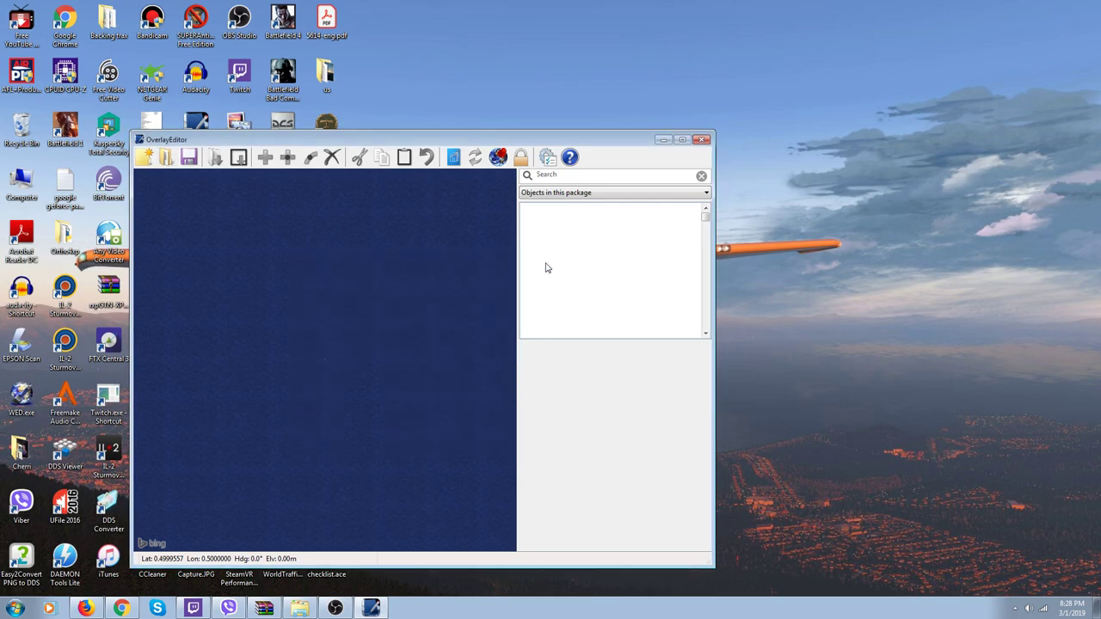
# Go to the airport KEIK - ERIE MUNICIPAL using the list of airports by code
pyautogui.click(499, 158)
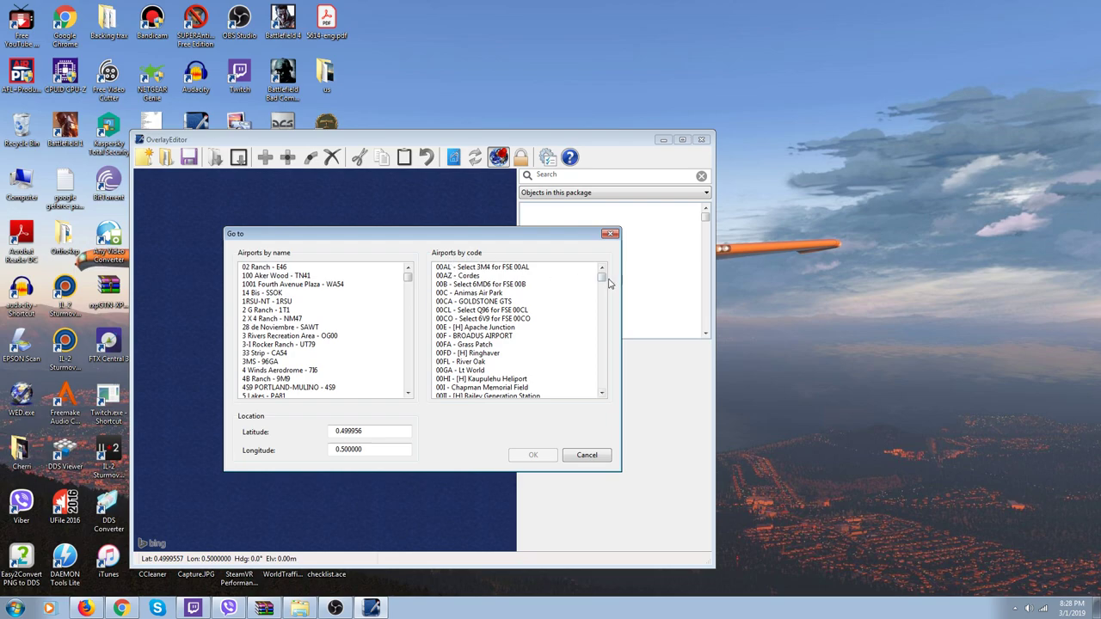
pyautogui.moveTo(604, 283); pyautogui.dragTo(602, 332)
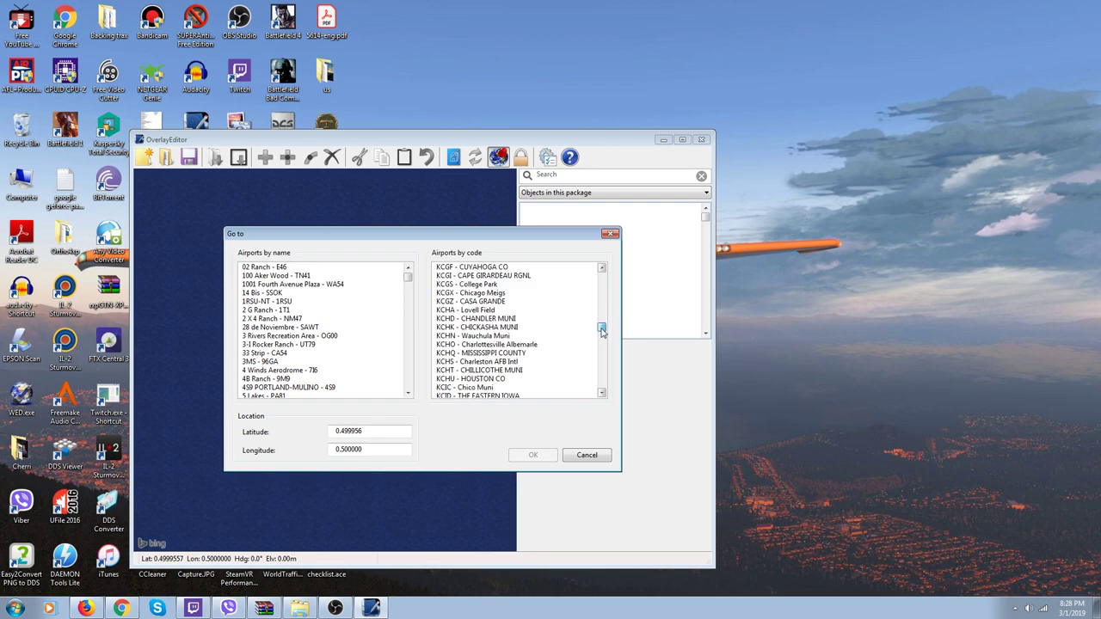
pyautogui.click(589, 329)
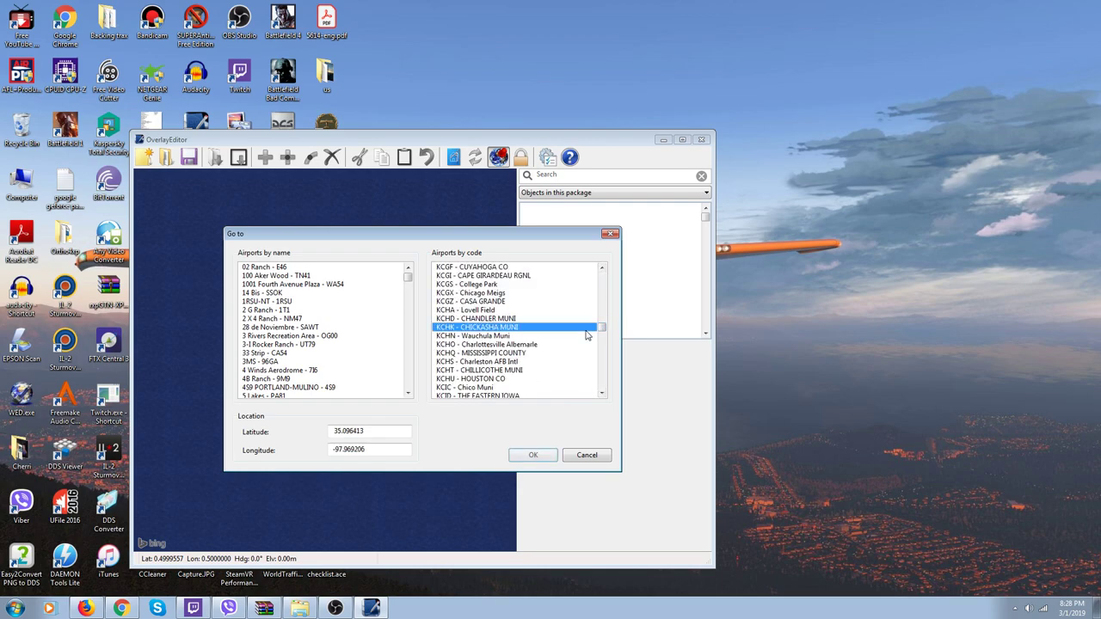
pyautogui.scroll(-1, 585, 335)
pyautogui.scroll(-1, 585, 336)
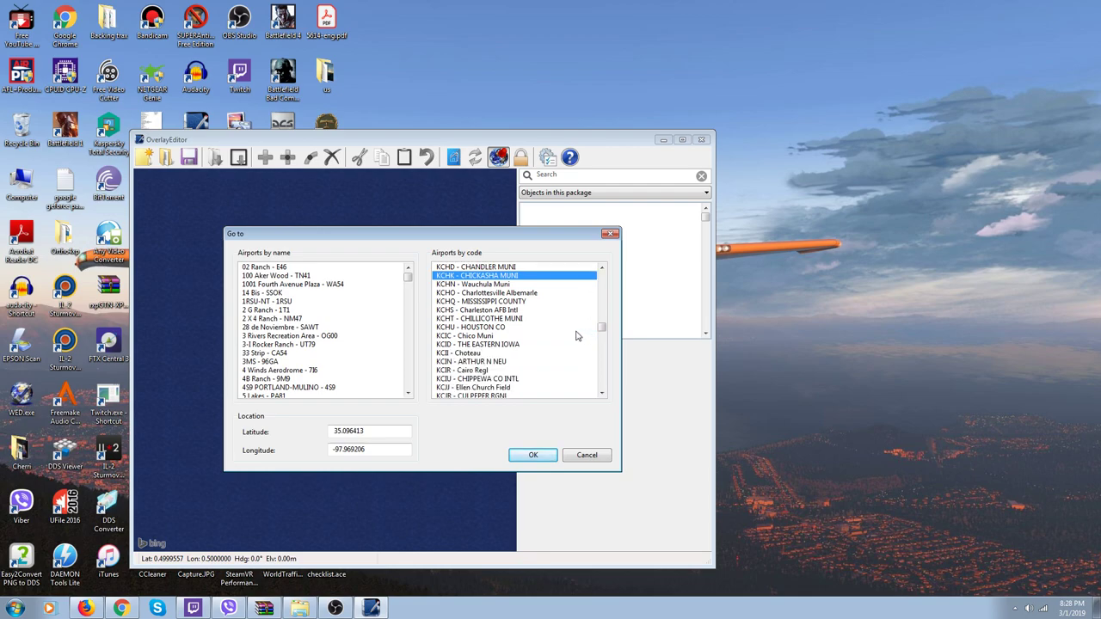
pyautogui.scroll(-10, 578, 337)
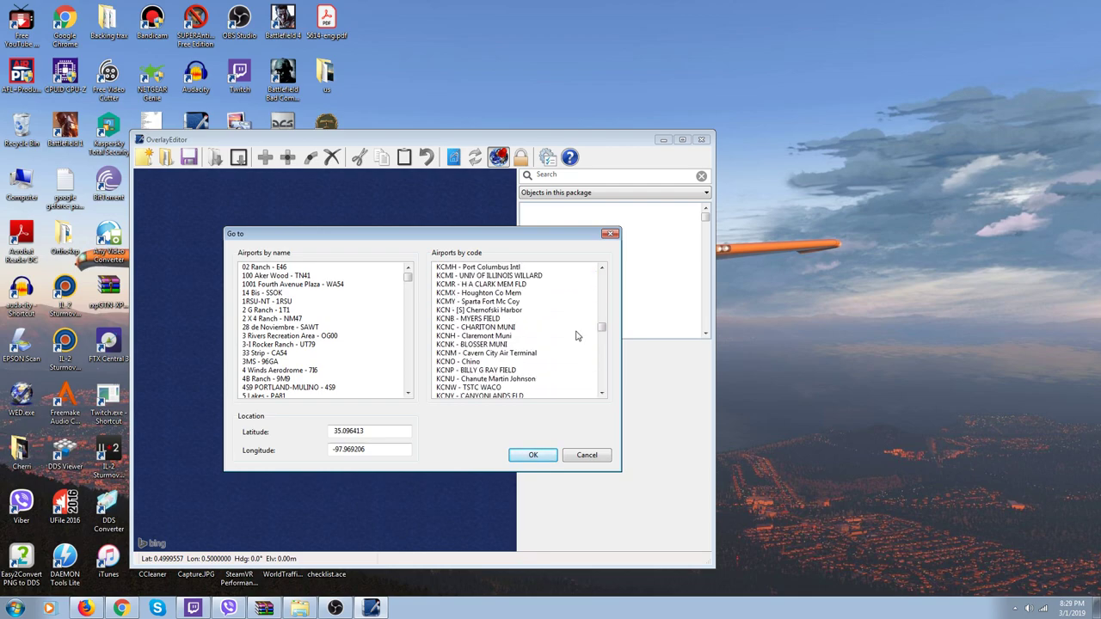
pyautogui.scroll(-12, 577, 336)
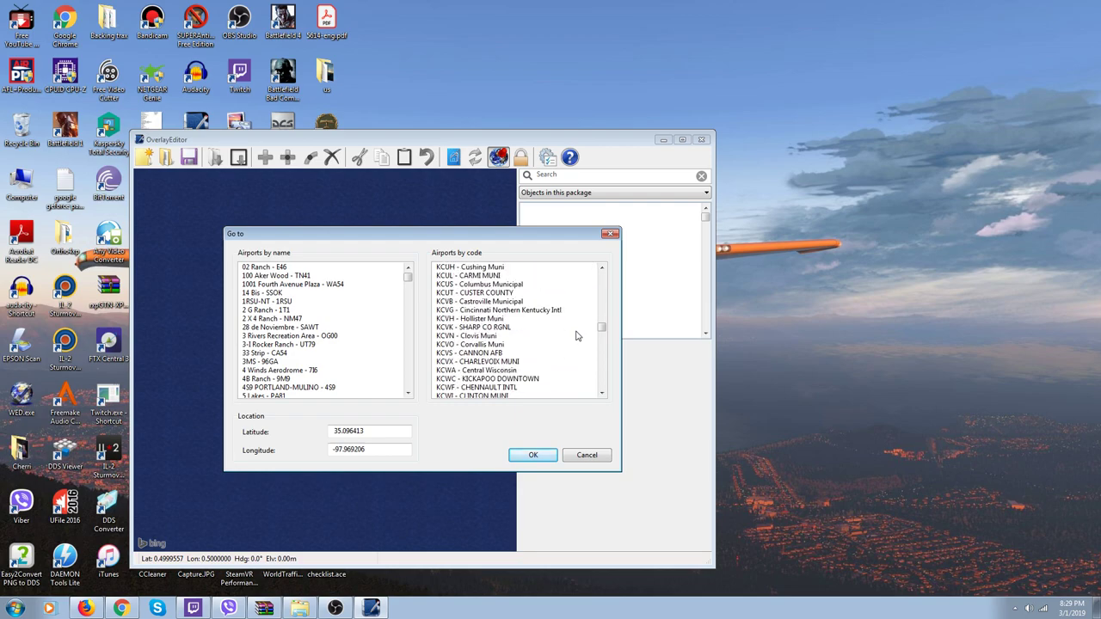
pyautogui.scroll(-12, 578, 336)
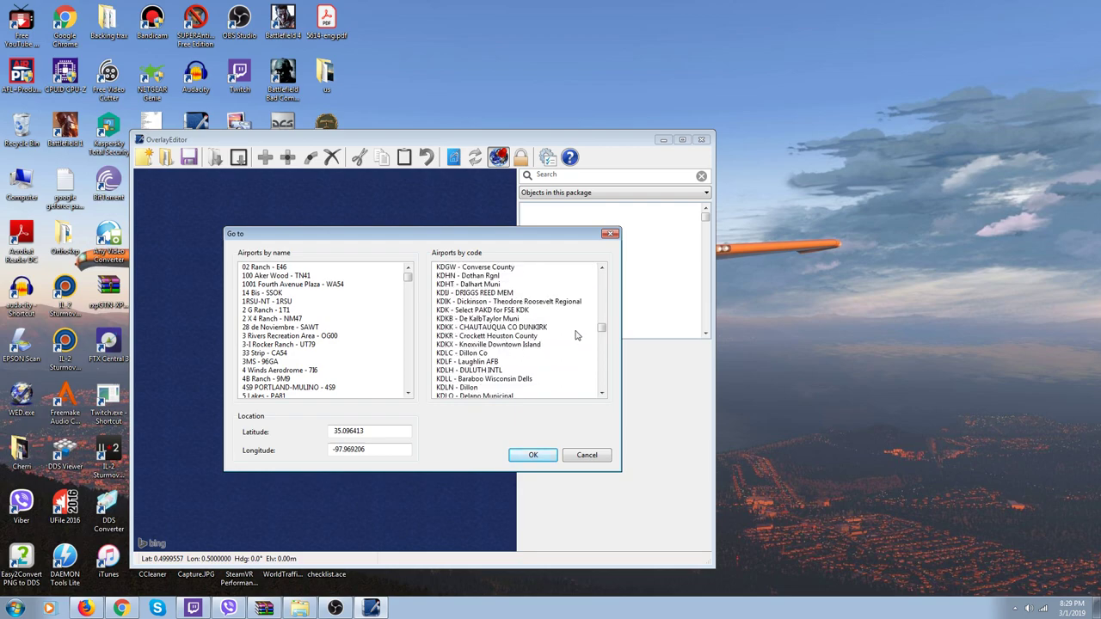
pyautogui.scroll(-12, 577, 336)
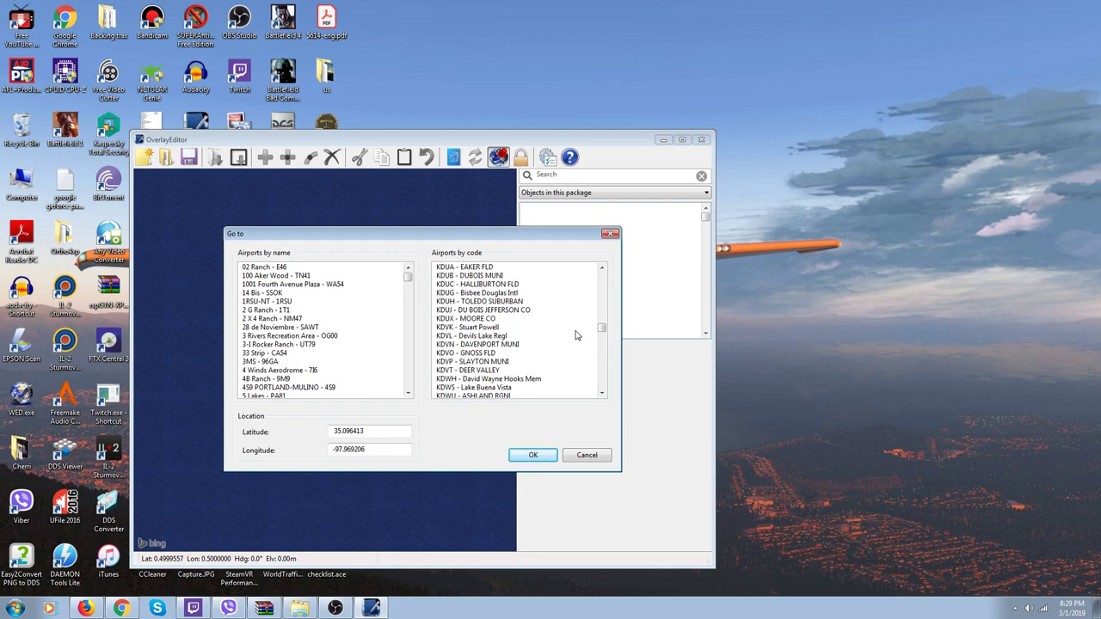
pyautogui.scroll(-12, 577, 333)
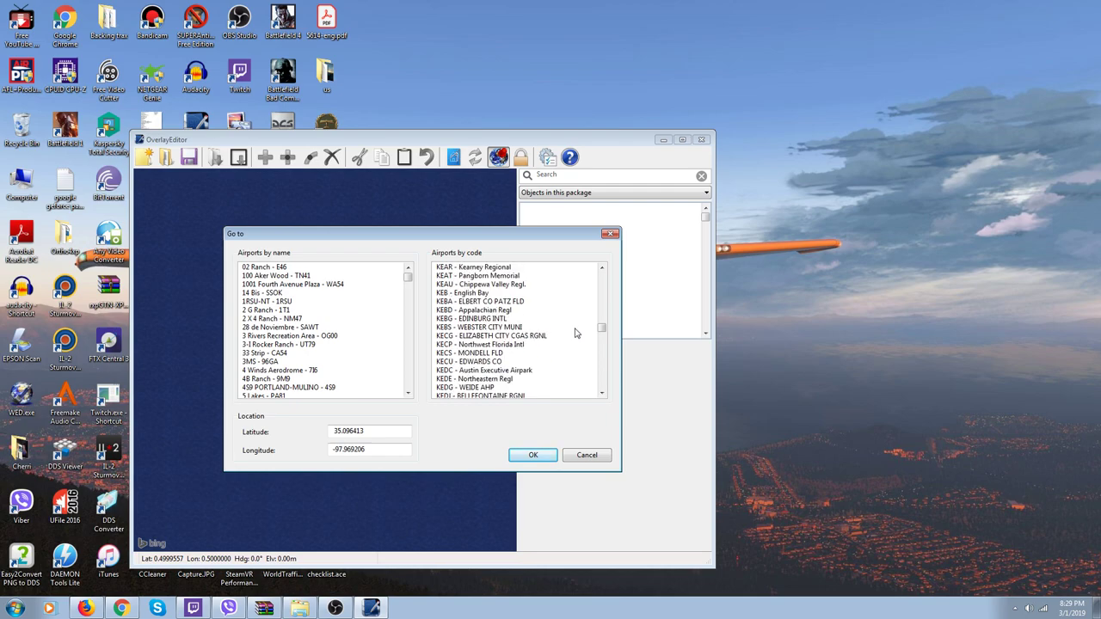
pyautogui.scroll(-5, 577, 333)
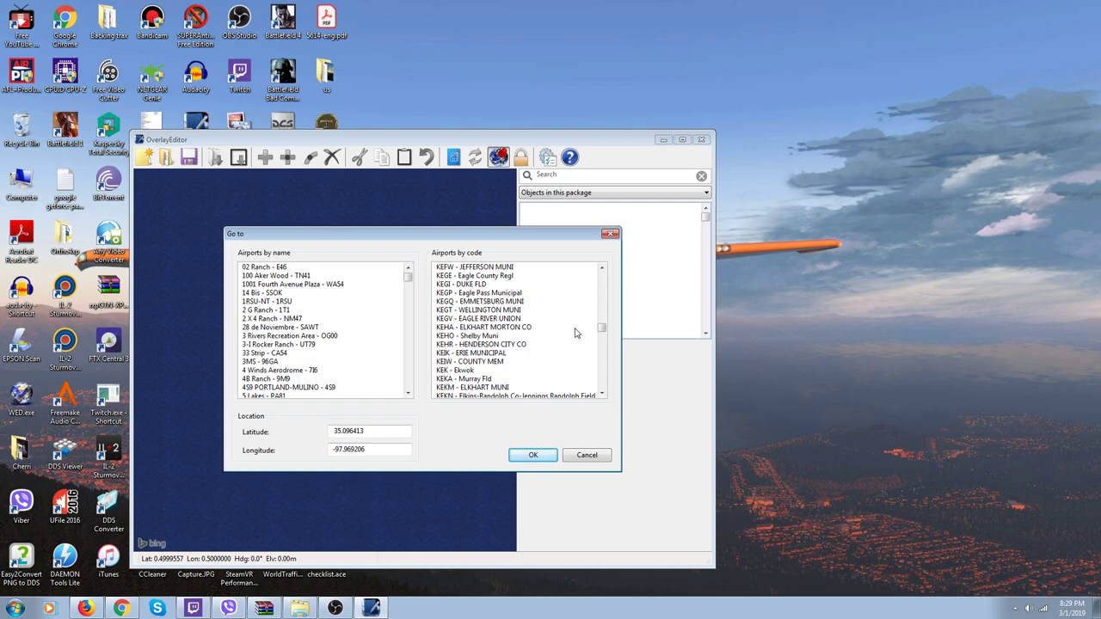
pyautogui.click(467, 353)
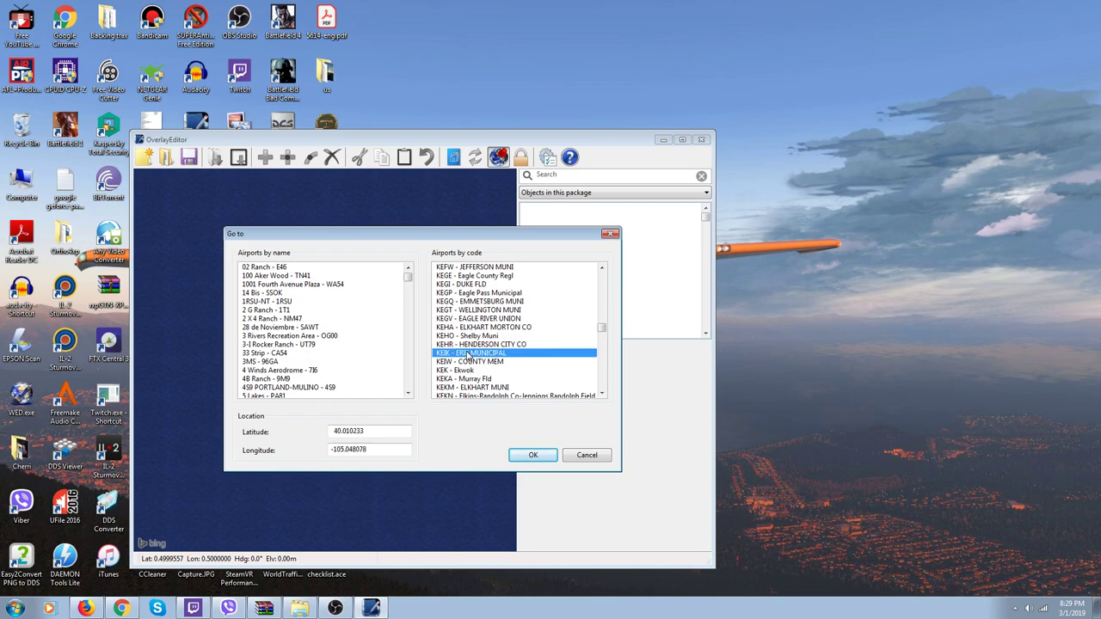
pyautogui.click(528, 459)
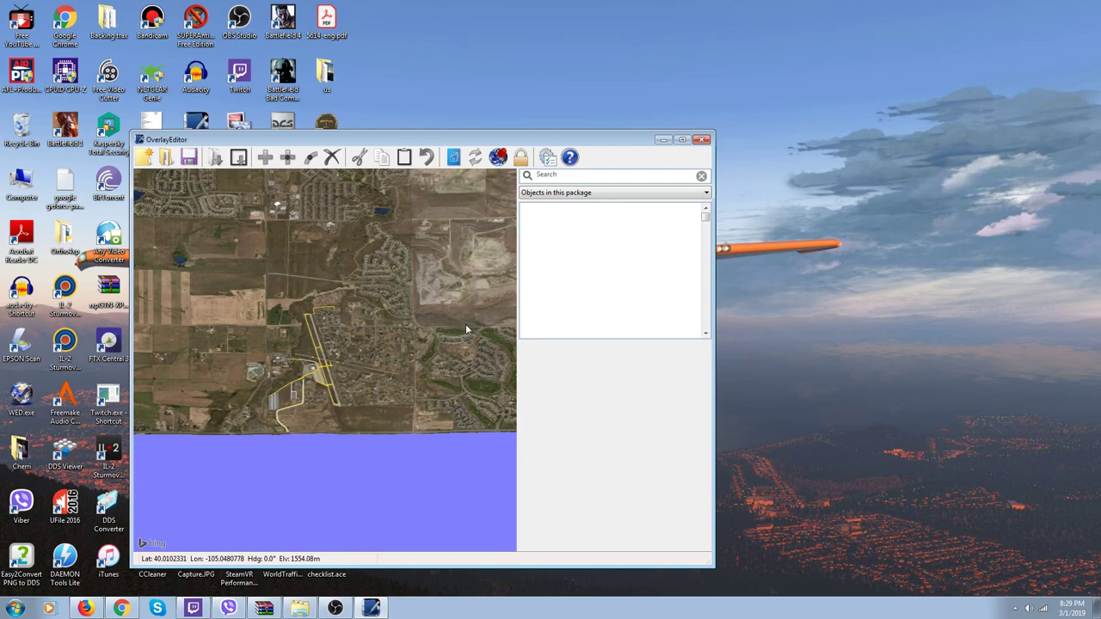
# Reposition the editor window on the desktop and examine the satellite imagery north of the airport, out to the edge of the loaded area
pyautogui.moveTo(445, 144); pyautogui.dragTo(569, 91)
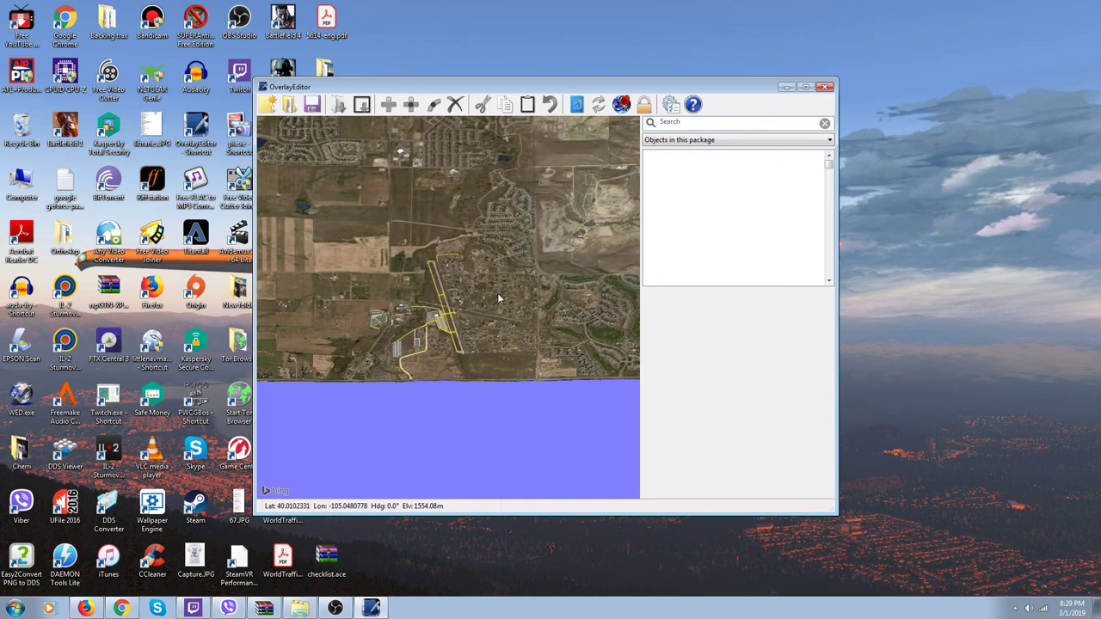
pyautogui.press('Up')
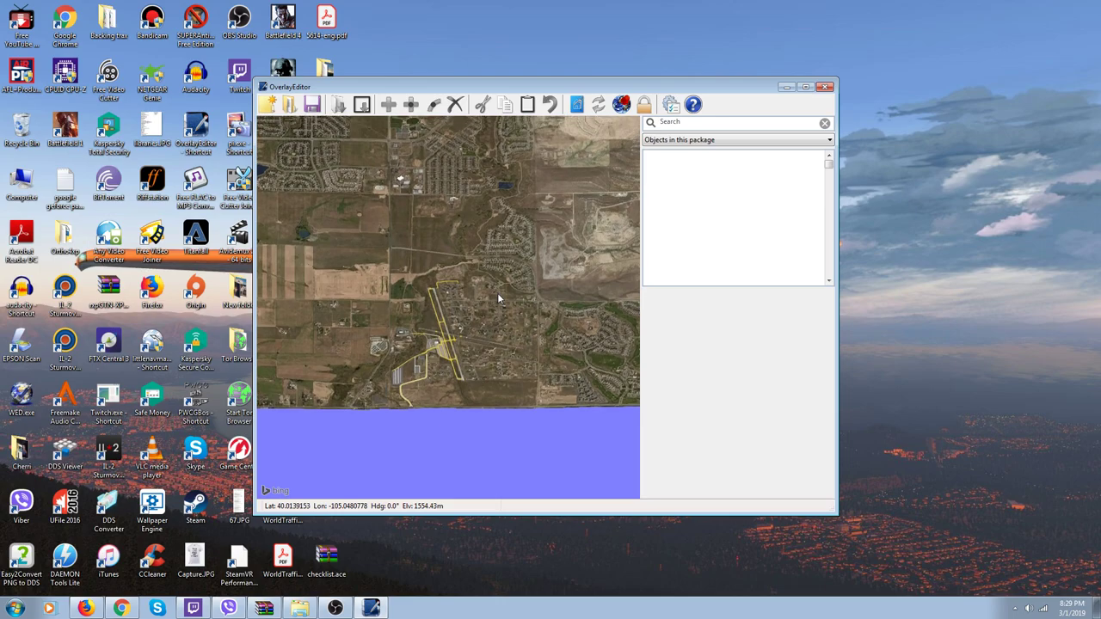
pyautogui.press('Up')
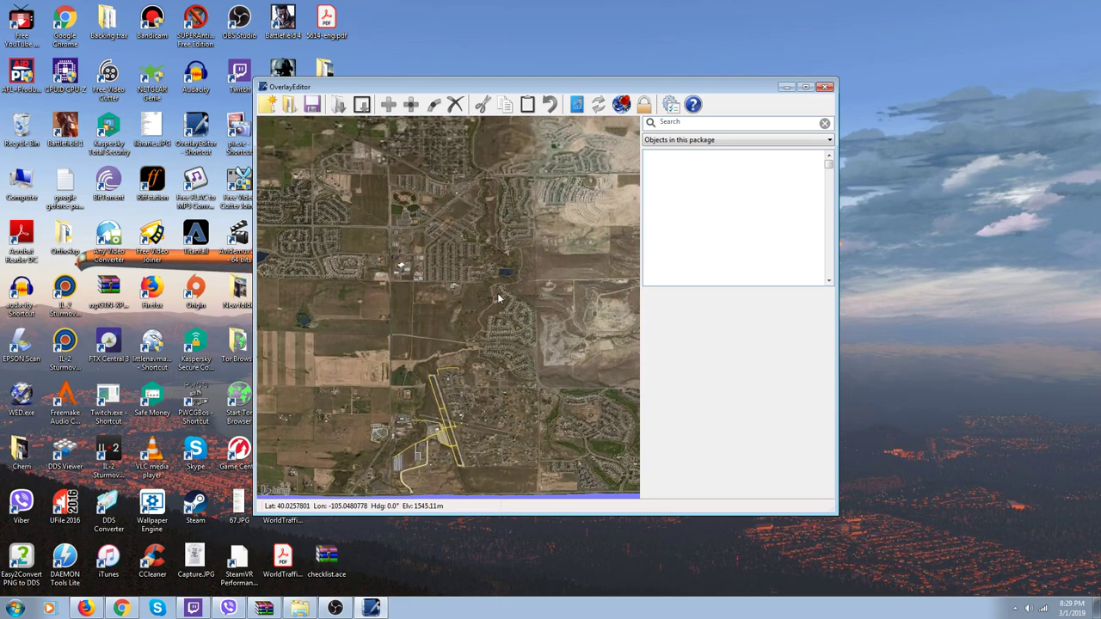
pyautogui.scroll(-1, 497, 299)
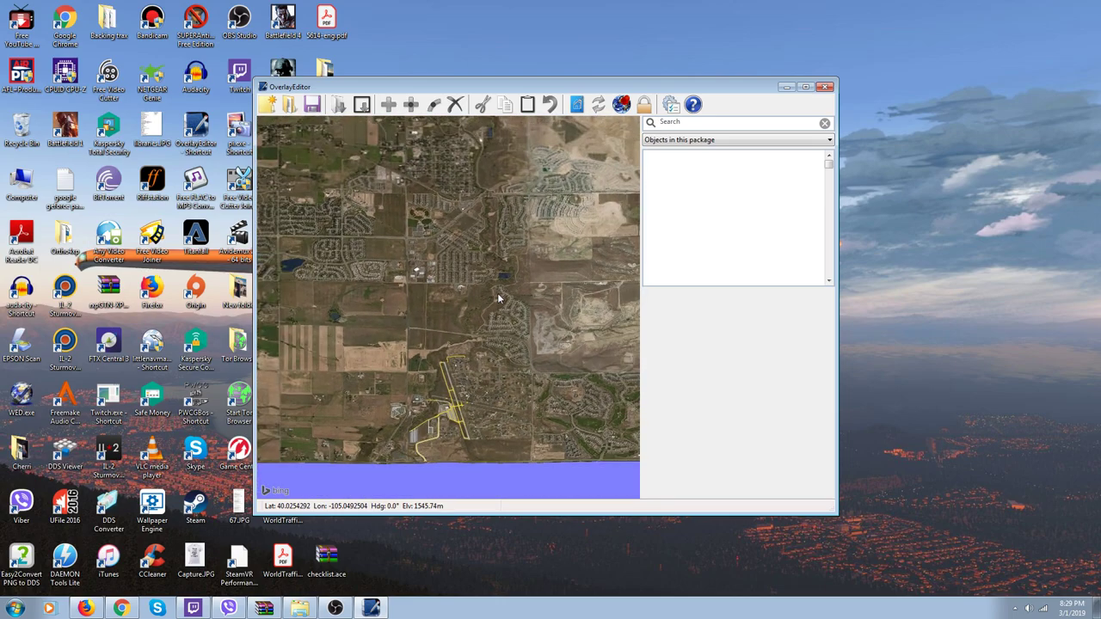
pyautogui.scroll(-2, 497, 298)
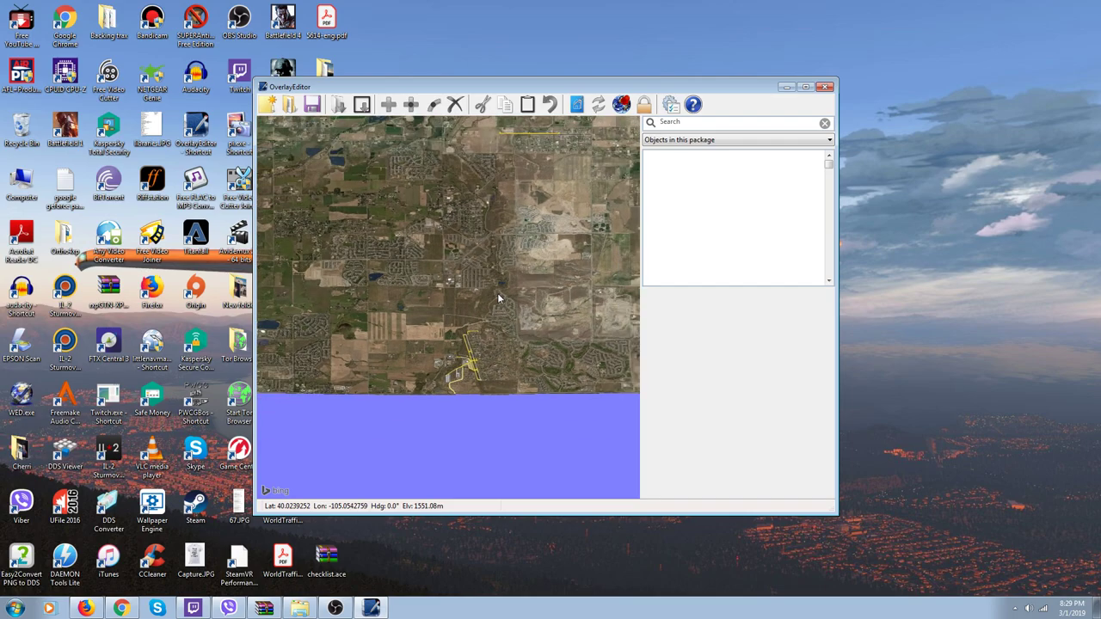
pyautogui.press('Up')
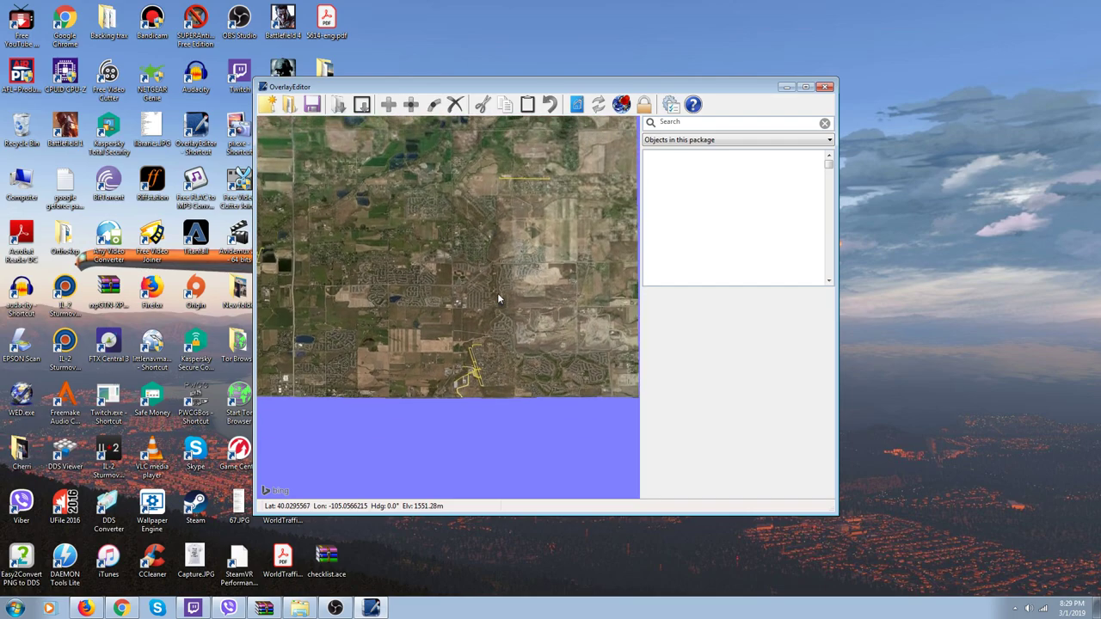
pyautogui.press('Up')
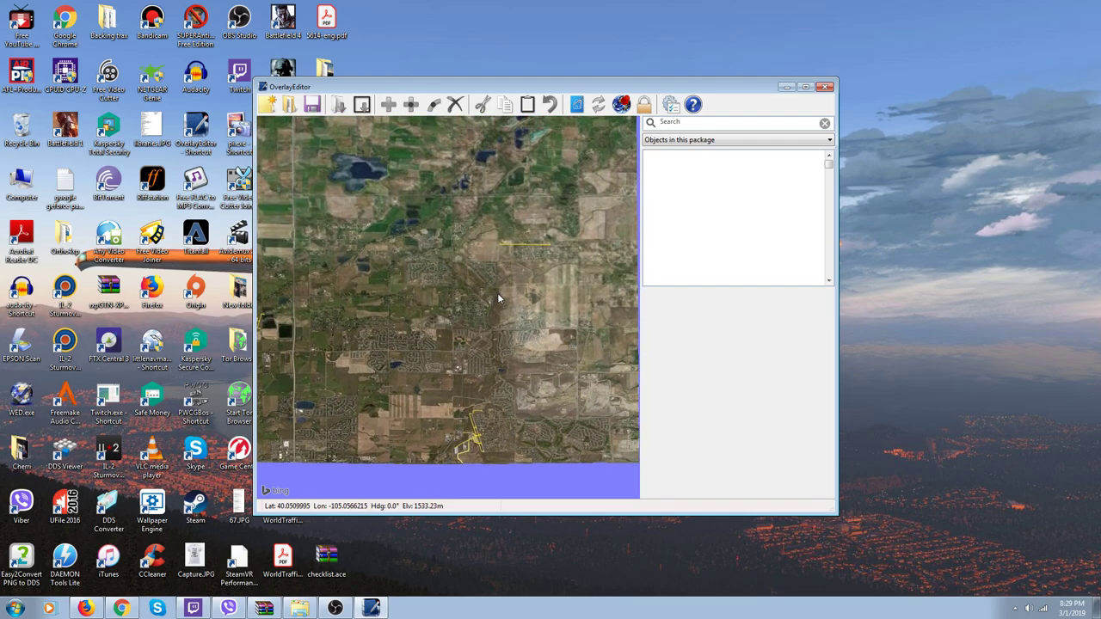
pyautogui.scroll(-1, 497, 299)
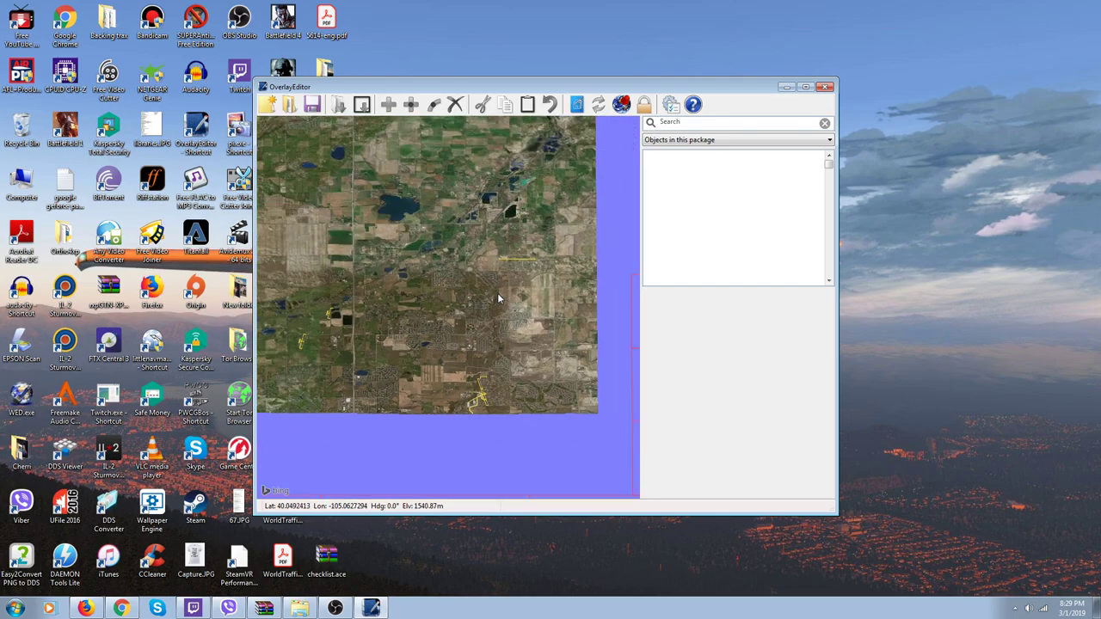
# Examine the imagery west of the airport and the boundary of the loaded scenery tile to the south
pyautogui.press('Left')
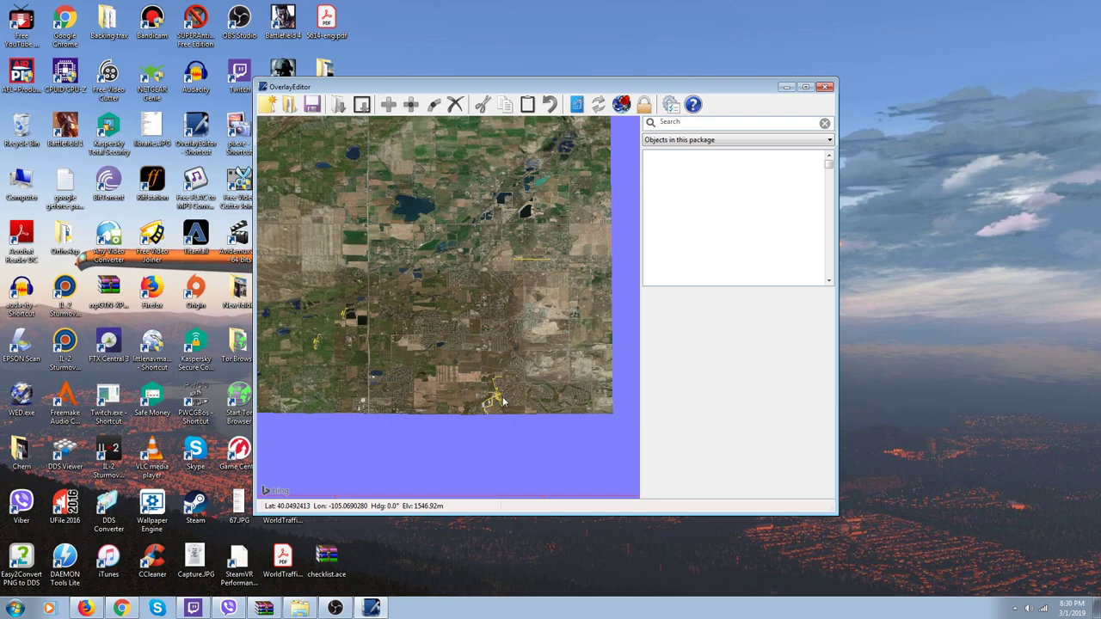
pyautogui.press('Right')
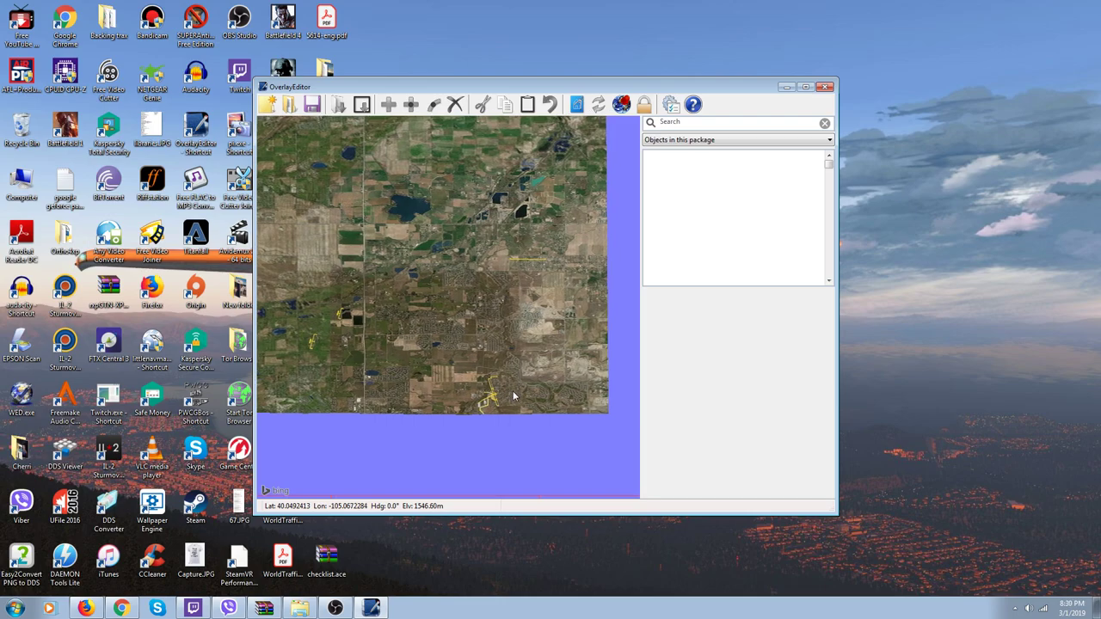
pyautogui.press('Left')
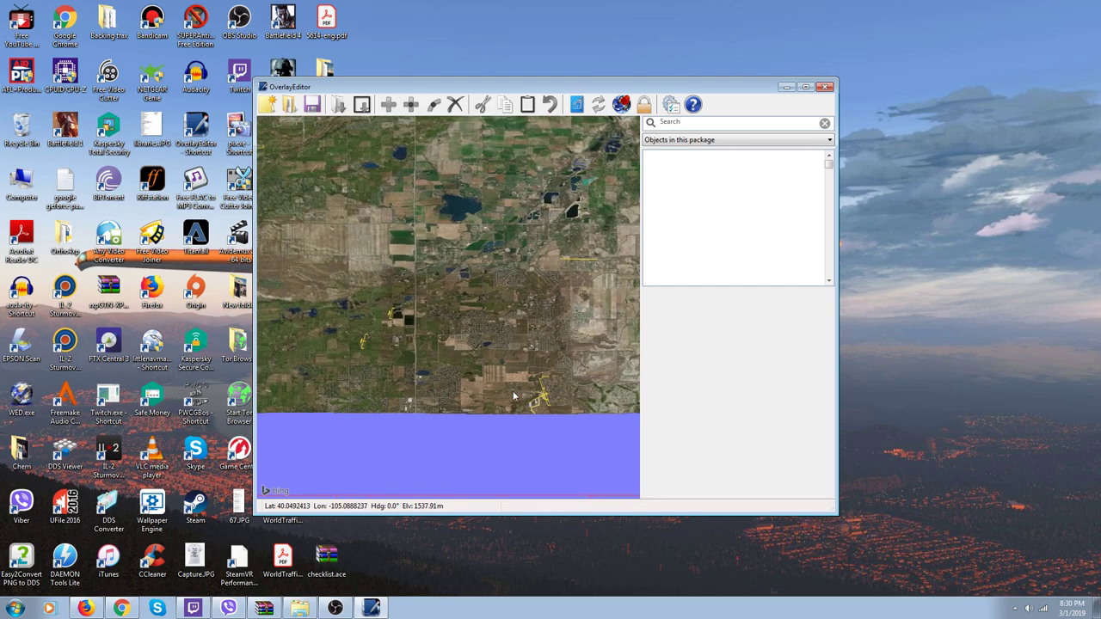
pyautogui.press('Down')
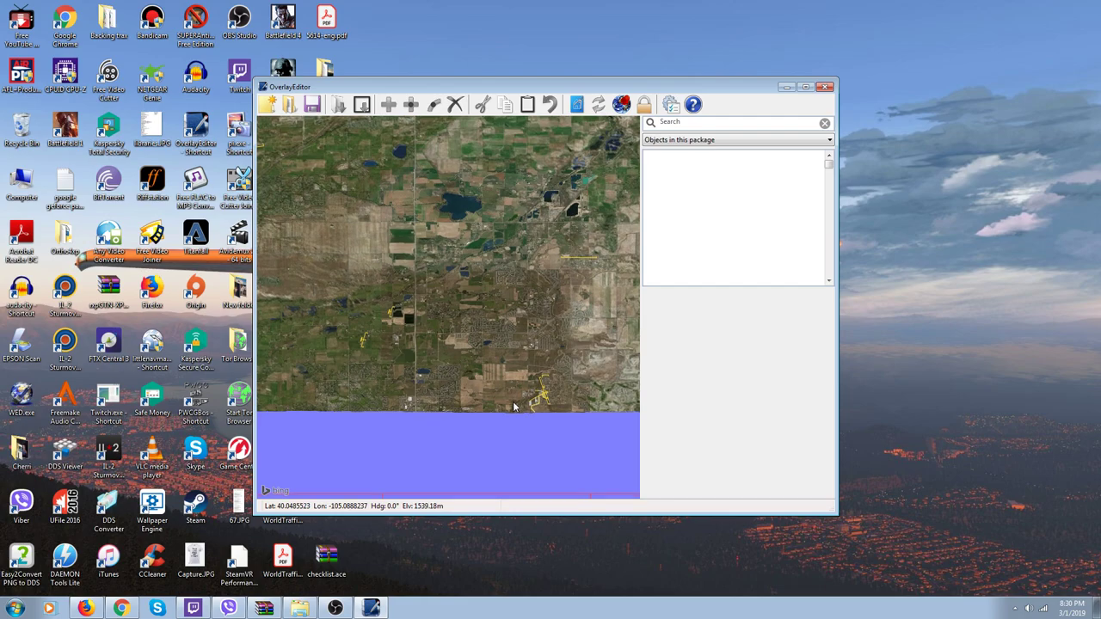
pyautogui.press('Down')
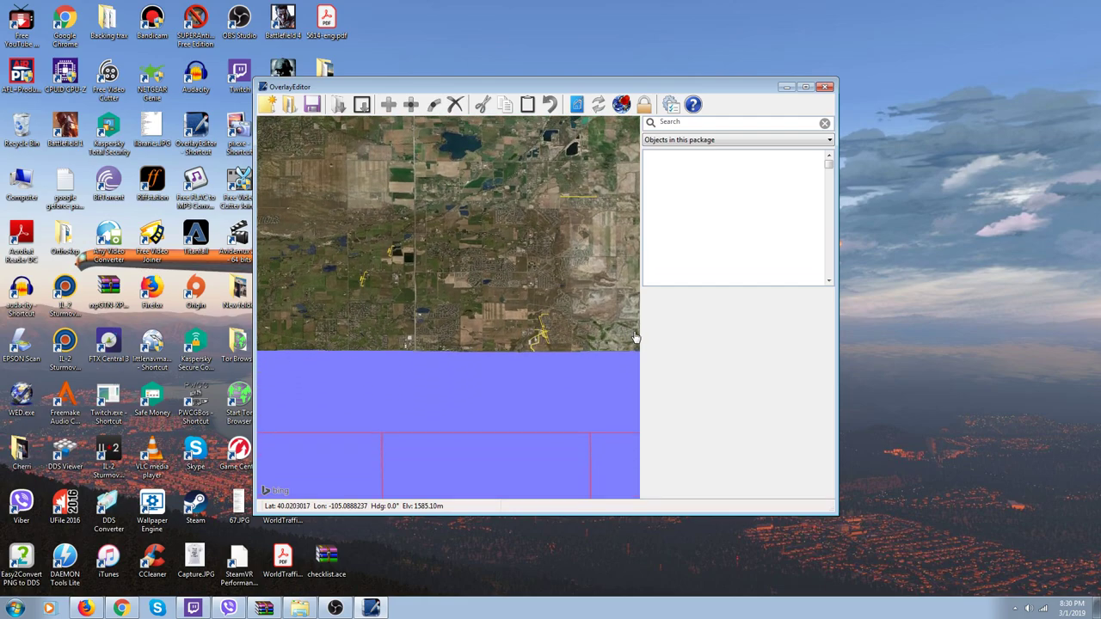
pyautogui.press('Down')
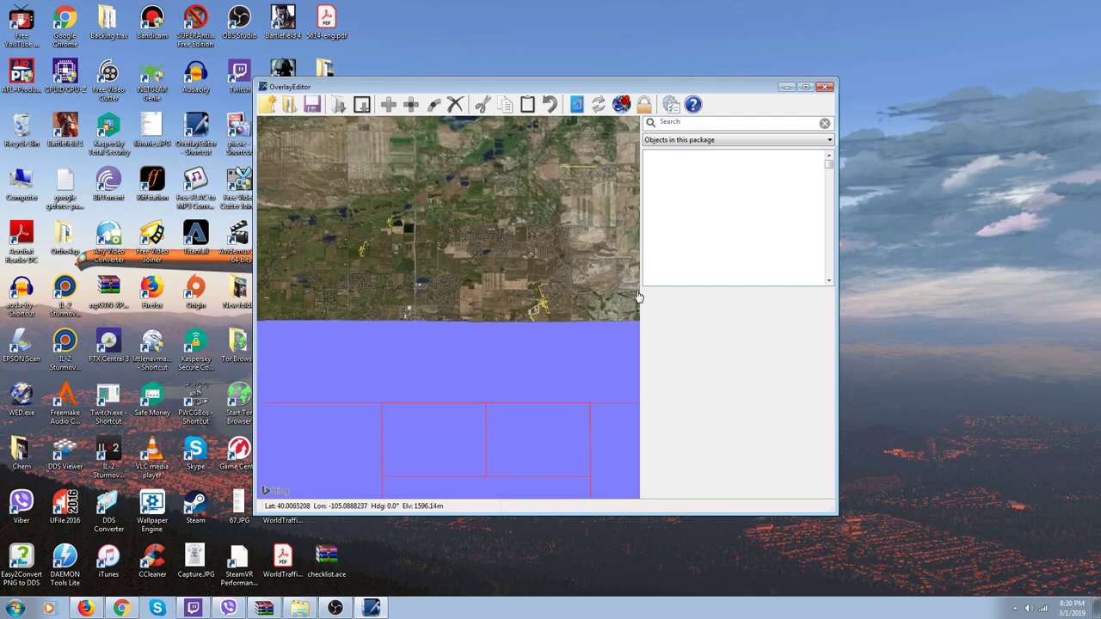
pyautogui.press('Down')
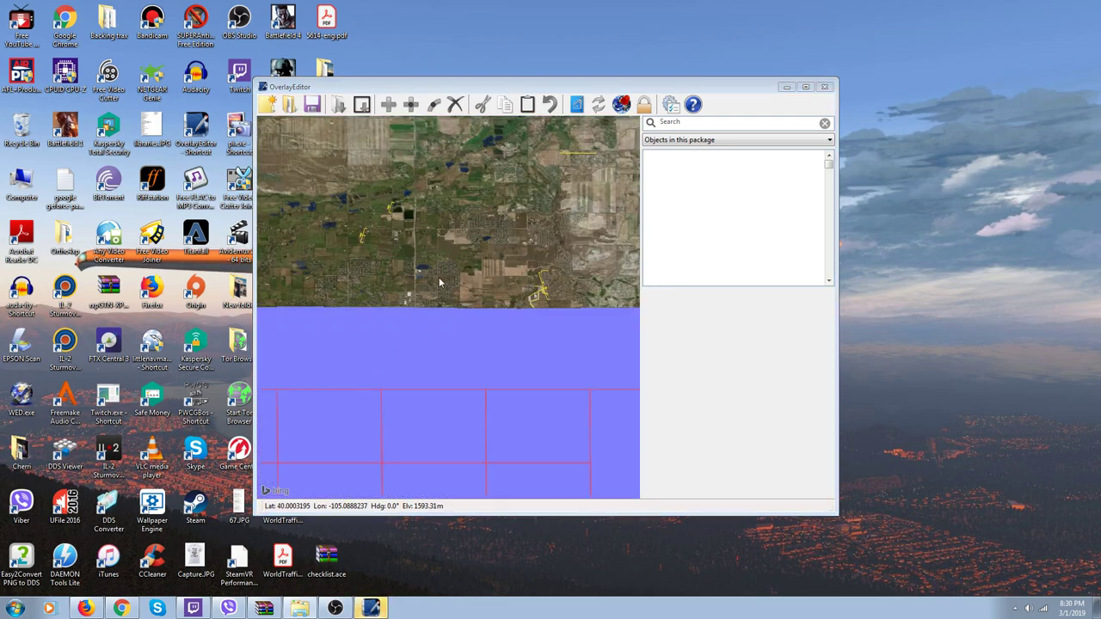
pyautogui.press('Up')
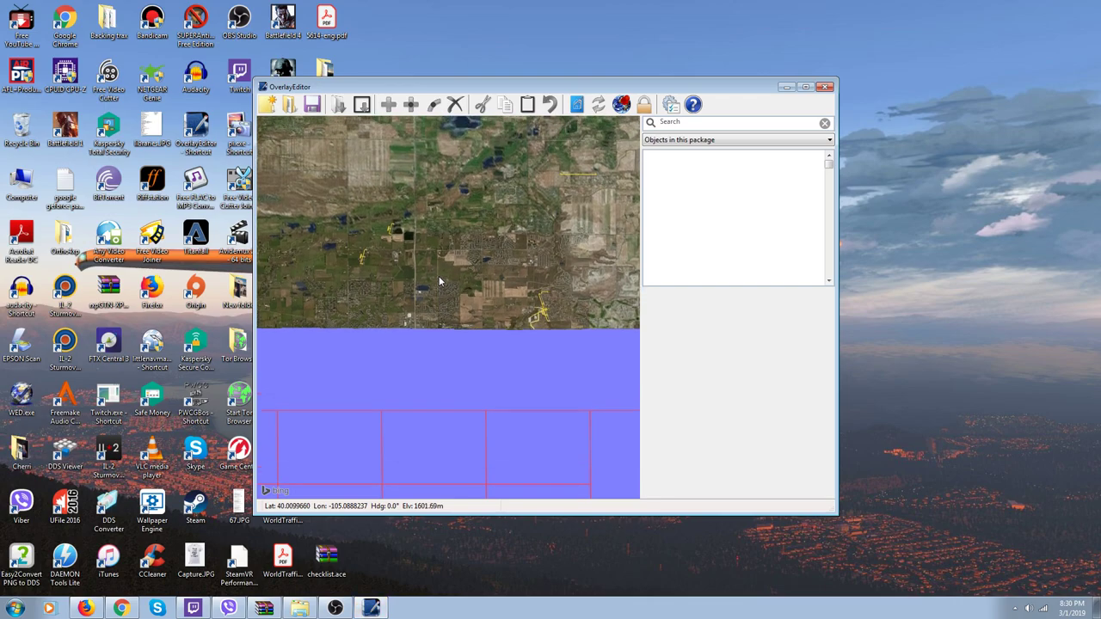
pyautogui.press('Up')
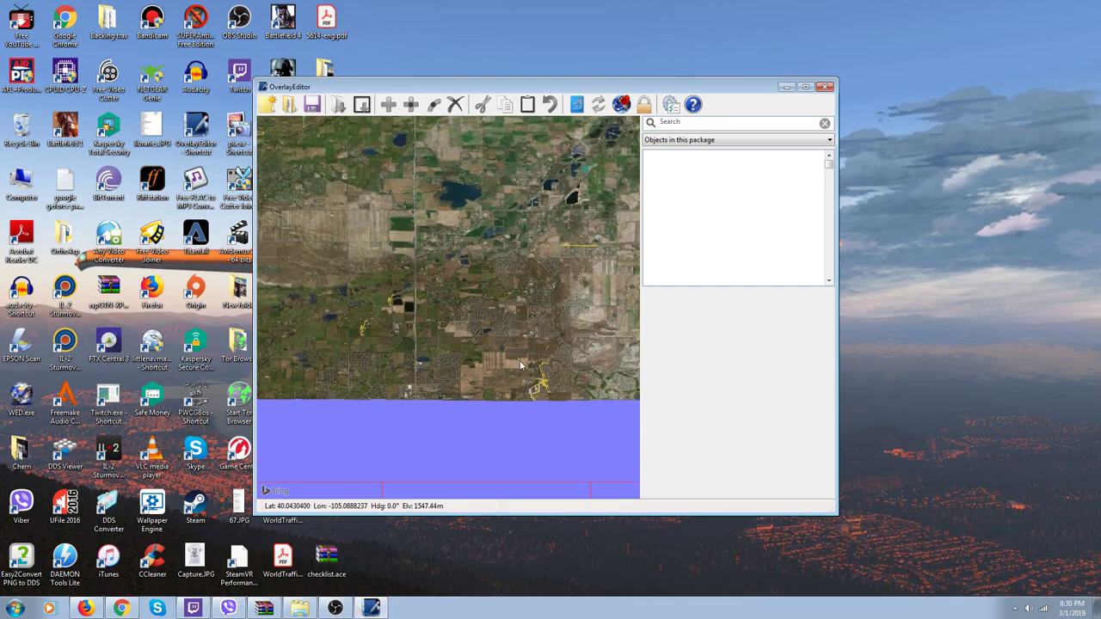
# View the airport up close with the map heading at 349.0° and examine the building southwest of the apron
pyautogui.scroll(1, 605, 408)
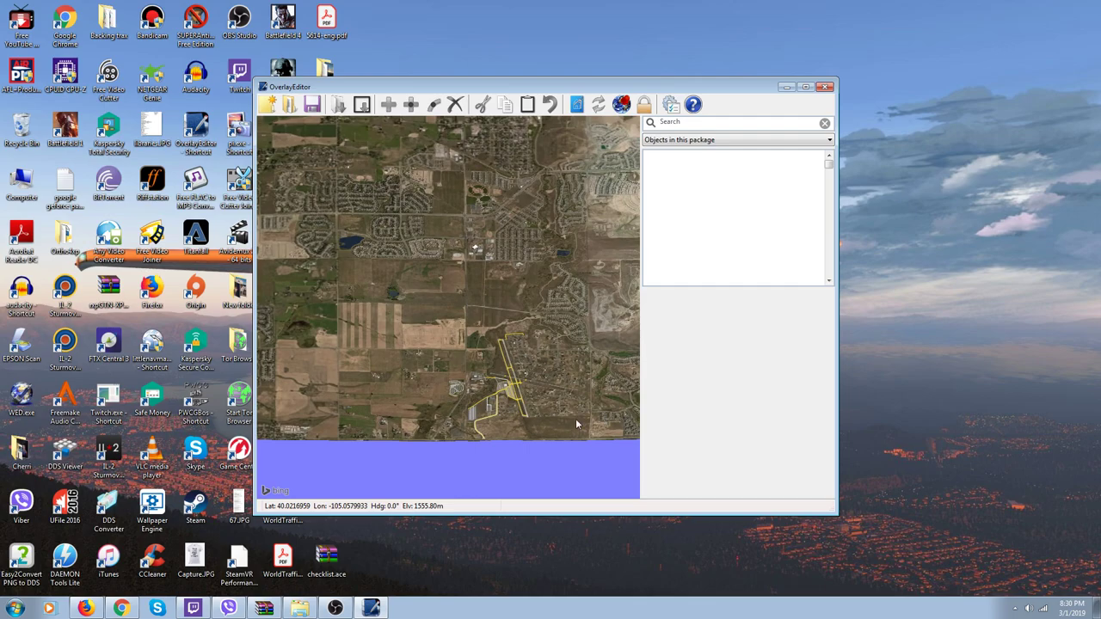
pyautogui.scroll(1, 572, 418)
pyautogui.scroll(1, 538, 414)
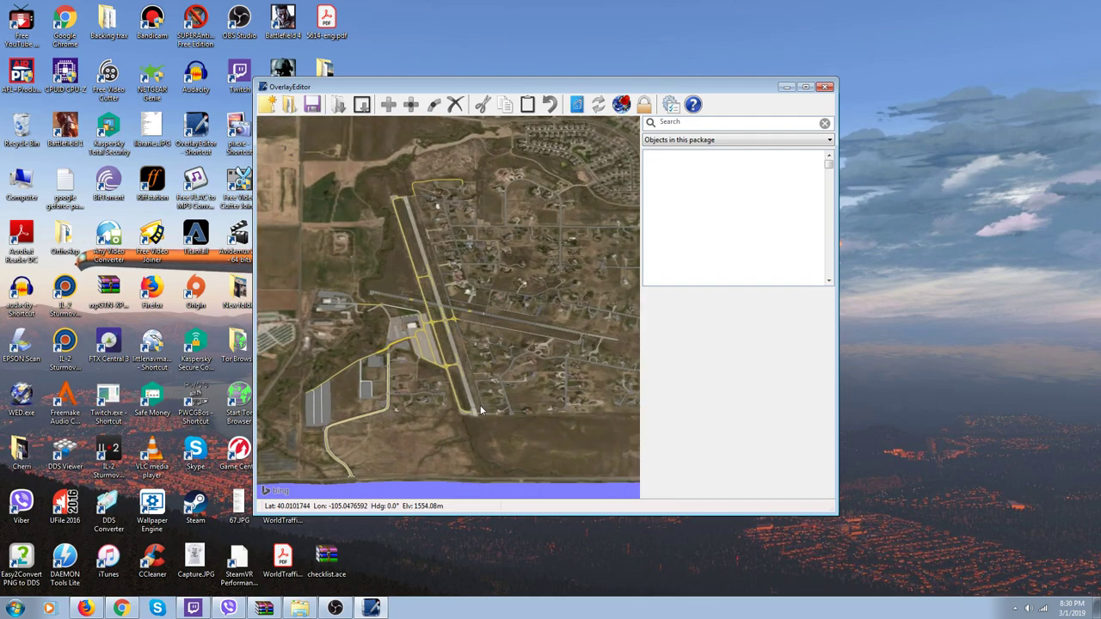
pyautogui.scroll(1, 406, 418)
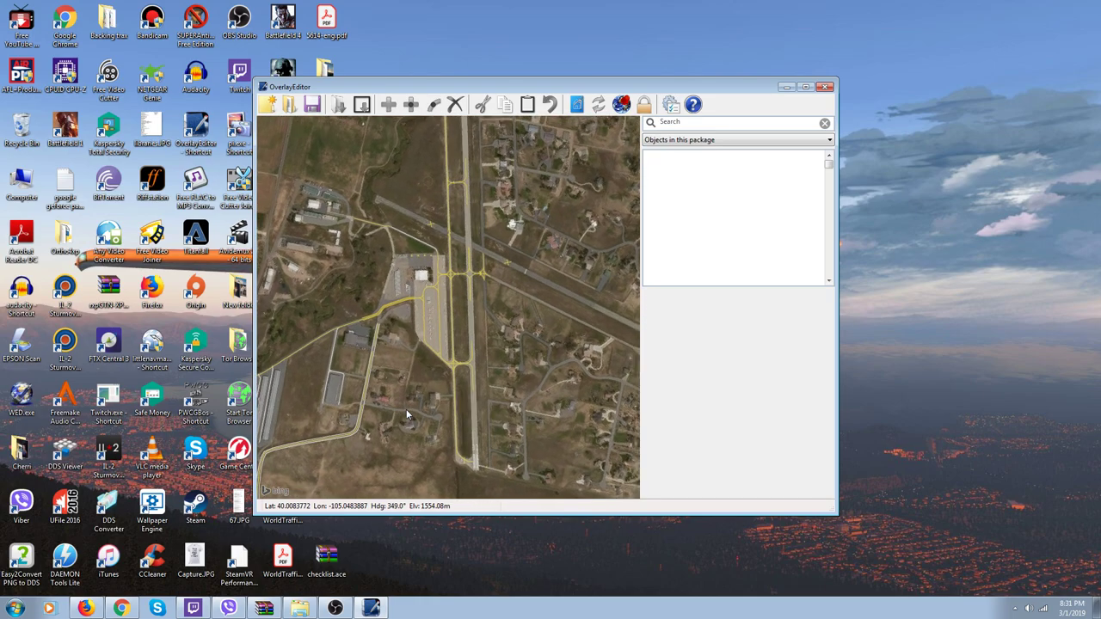
pyautogui.scroll(3, 369, 403)
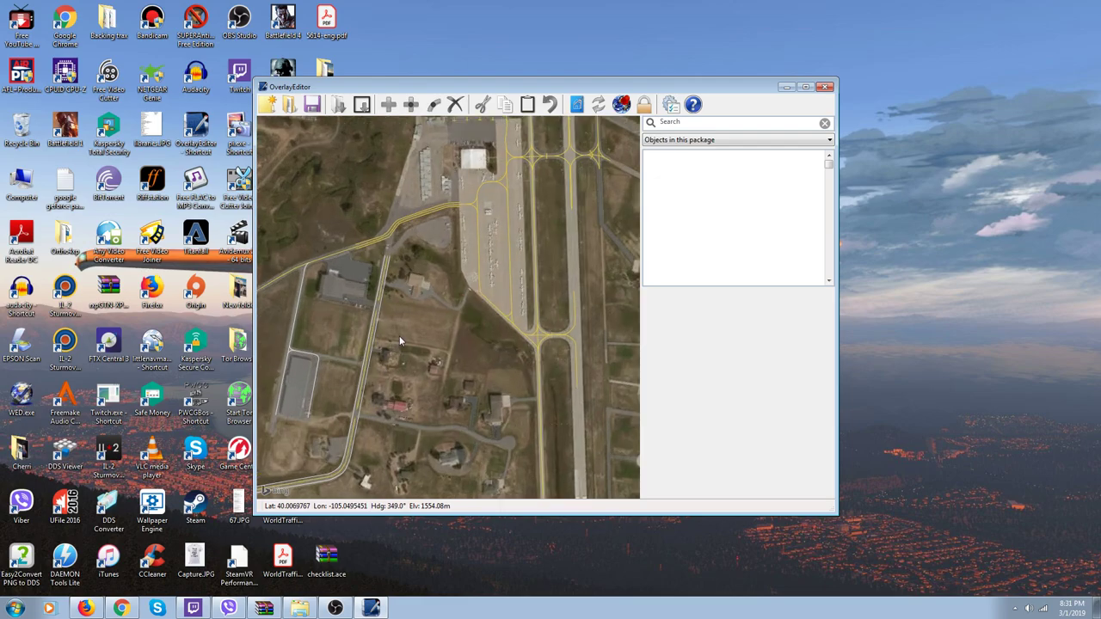
pyautogui.scroll(2, 399, 336)
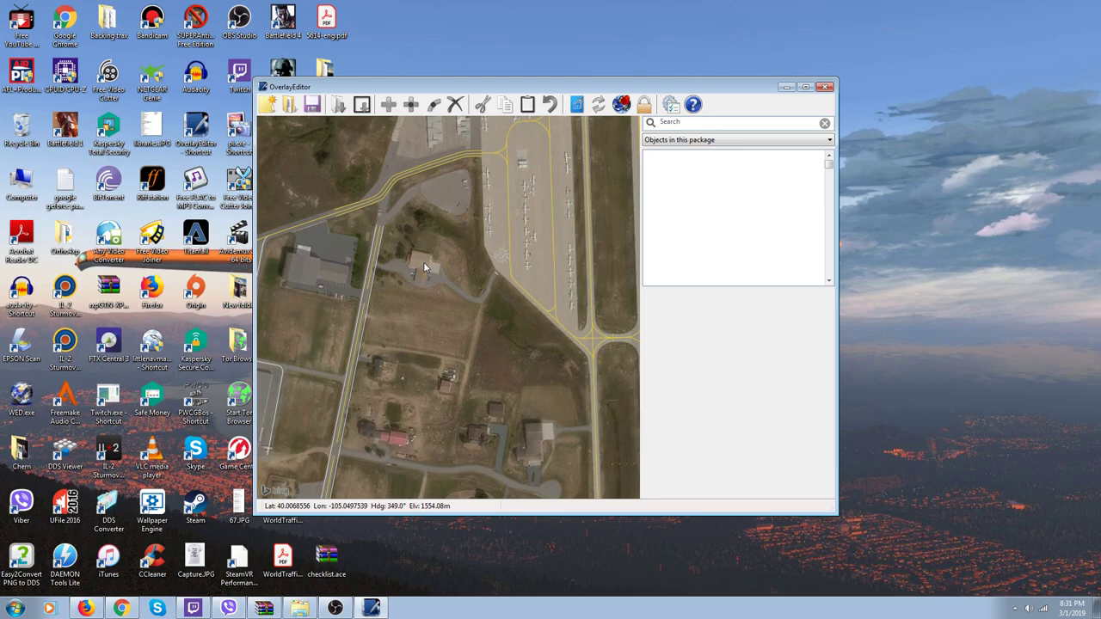
pyautogui.scroll(1, 422, 267)
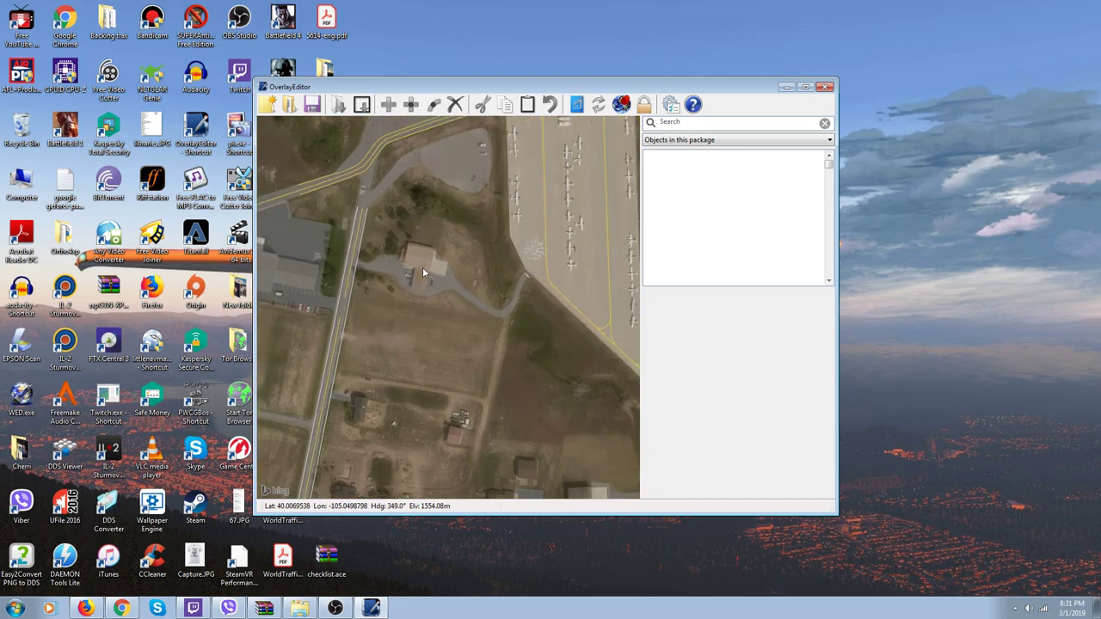
# Examine the apron with its parked aircraft and the taxiway junction at its southern end
pyautogui.scroll(-2, 422, 267)
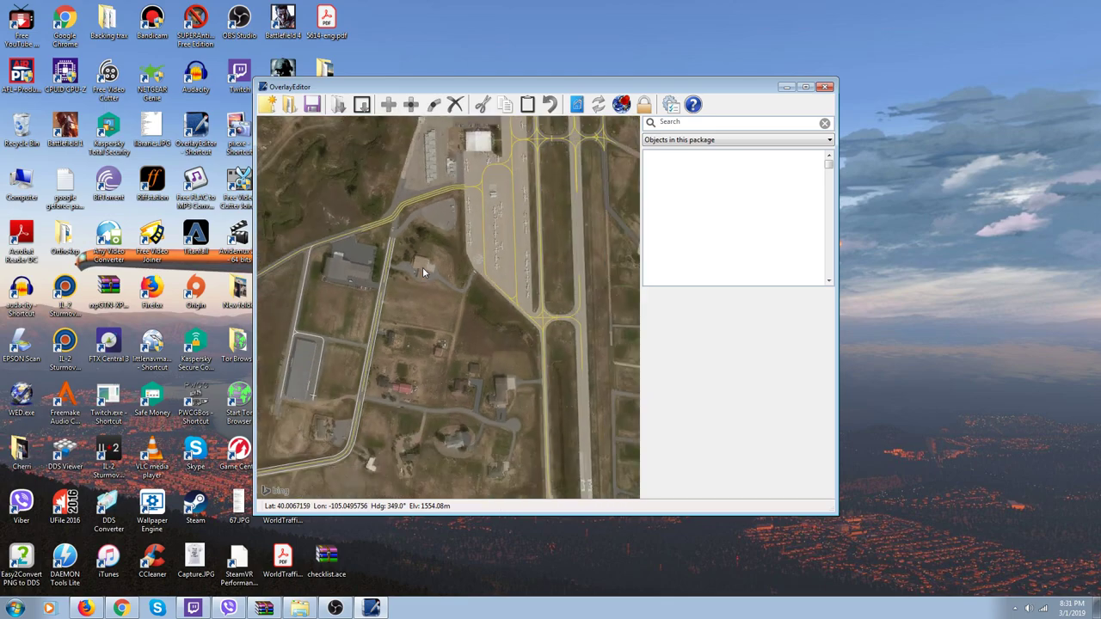
pyautogui.scroll(-1, 423, 269)
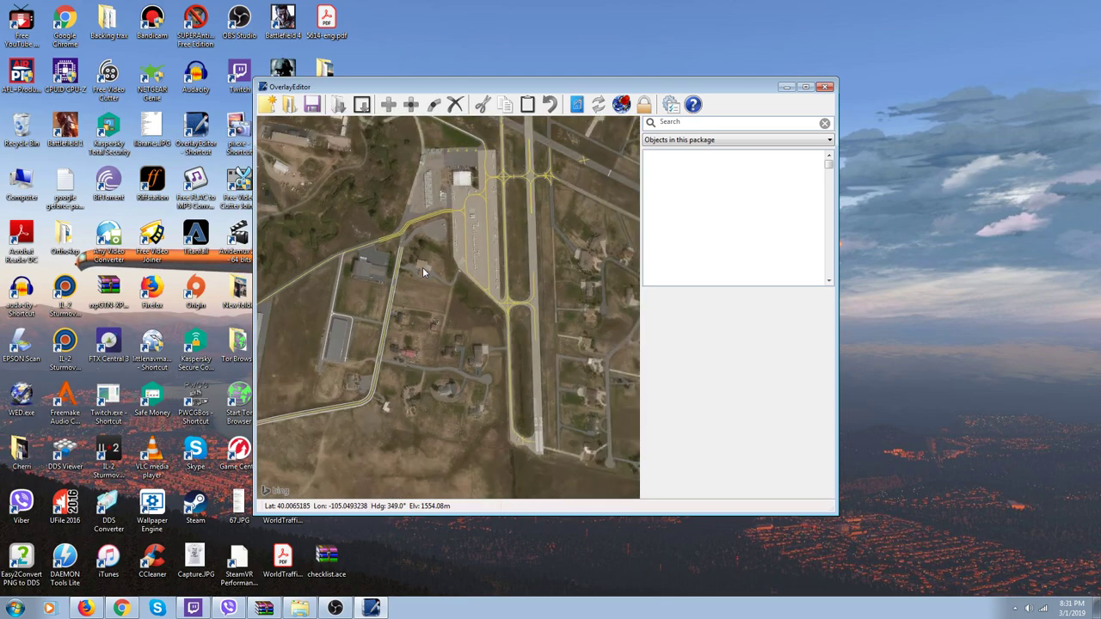
pyautogui.scroll(-1, 422, 271)
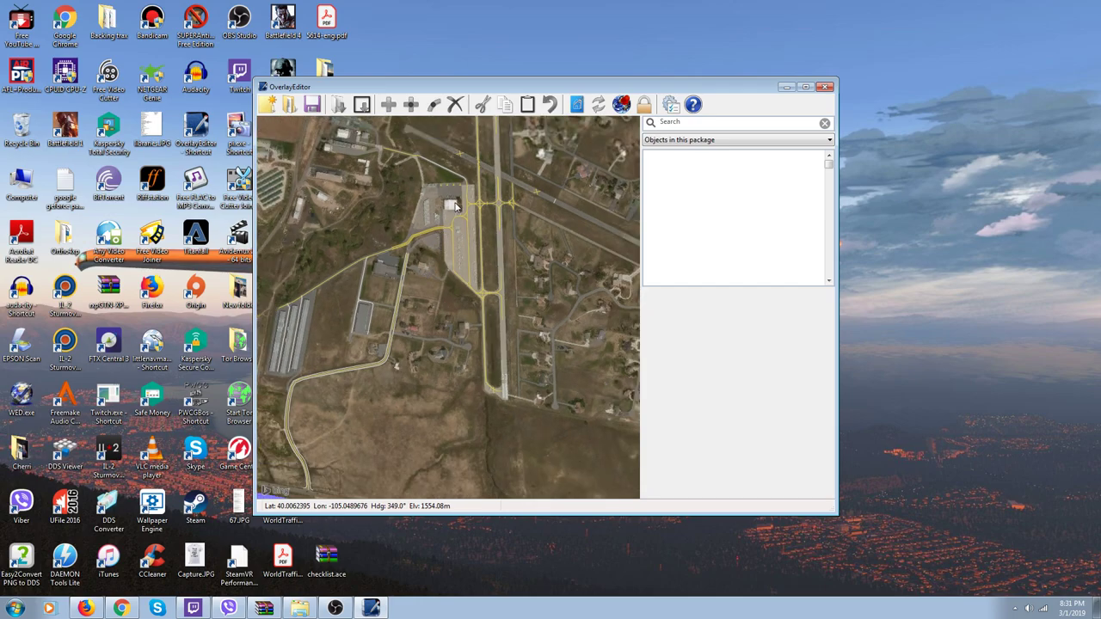
pyautogui.scroll(3, 453, 239)
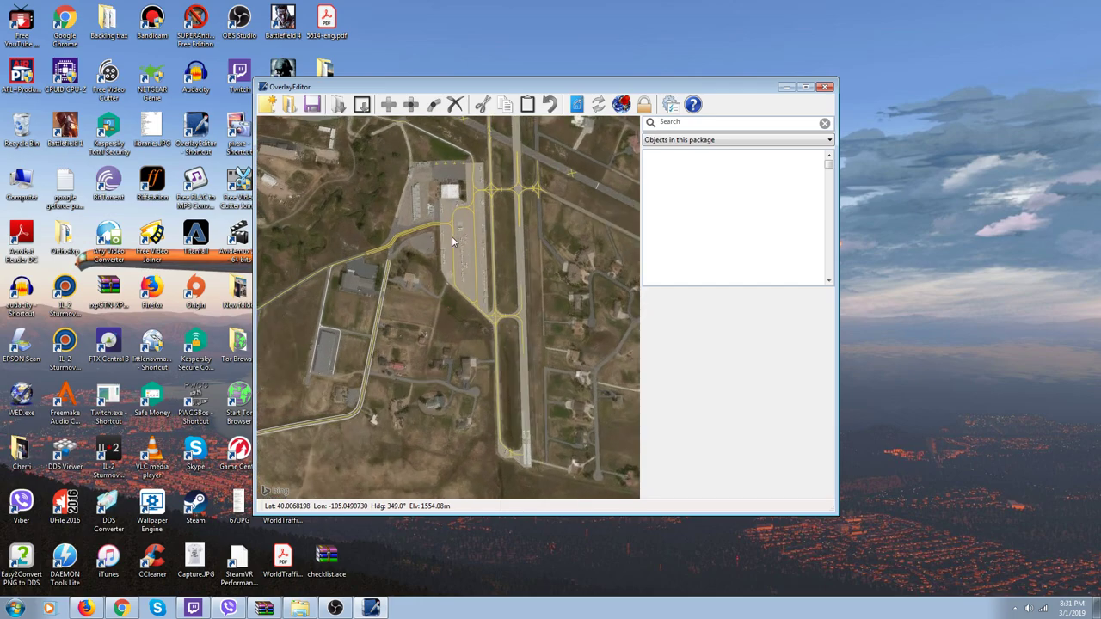
pyautogui.scroll(2, 453, 239)
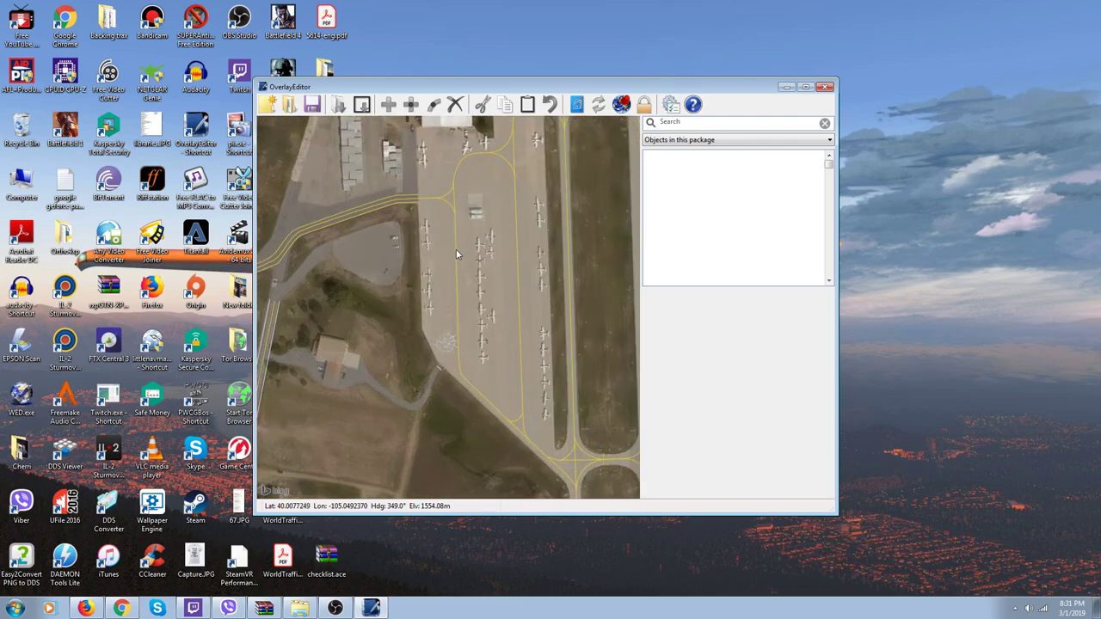
pyautogui.press('Down')
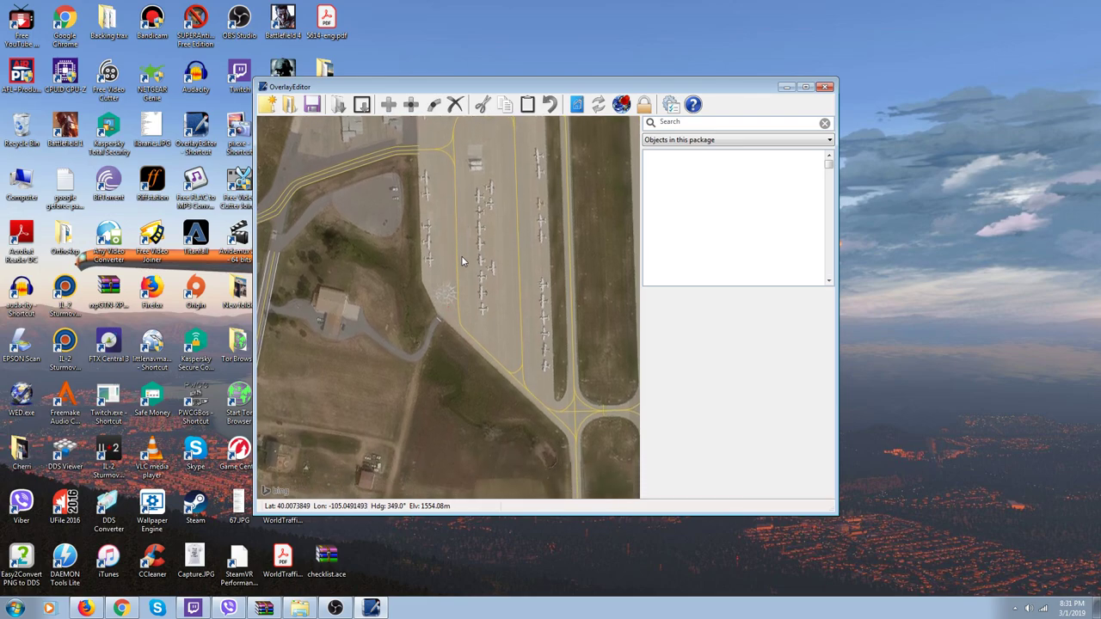
pyautogui.press('Down')
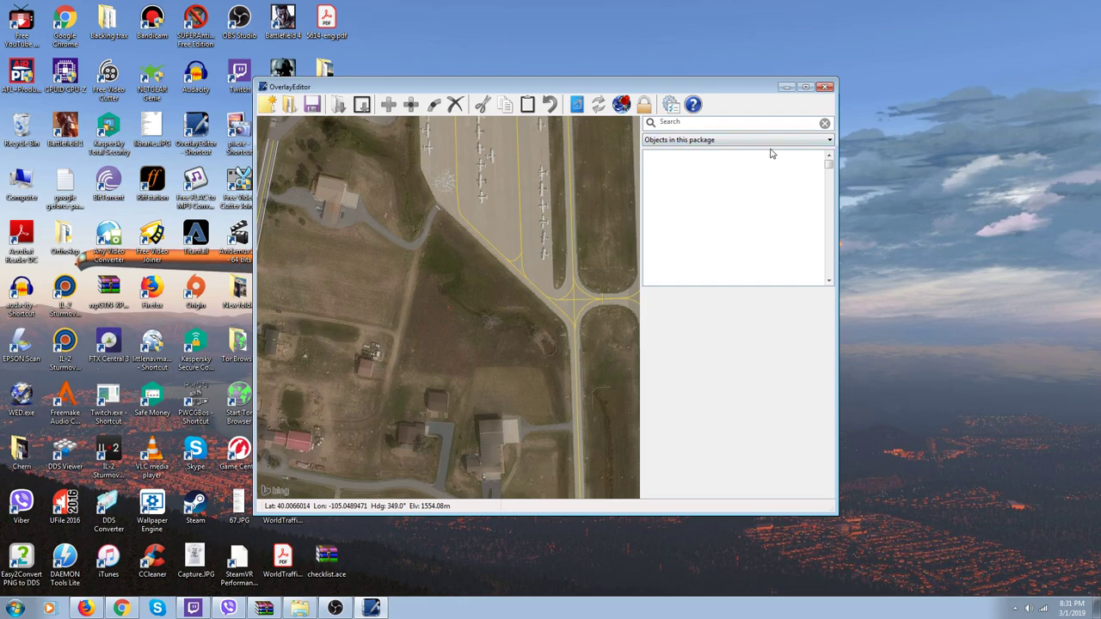
# Search the object libraries for "papi" under Search results and select the lib/airport/lights/slow/PAPI object
pyautogui.click(829, 140)
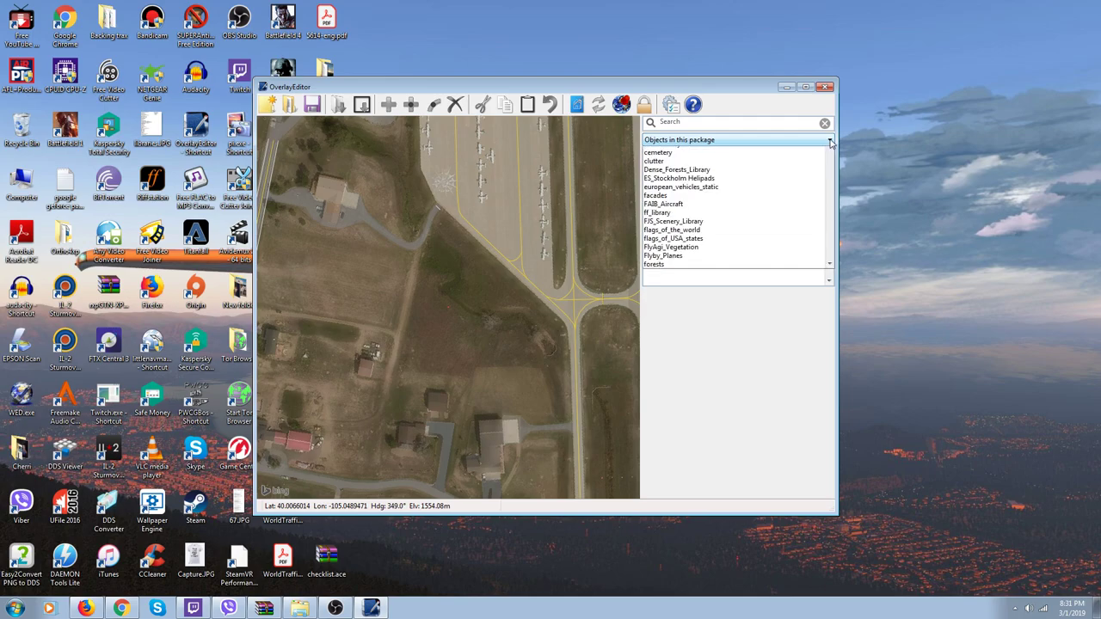
pyautogui.moveTo(830, 160); pyautogui.dragTo(830, 342)
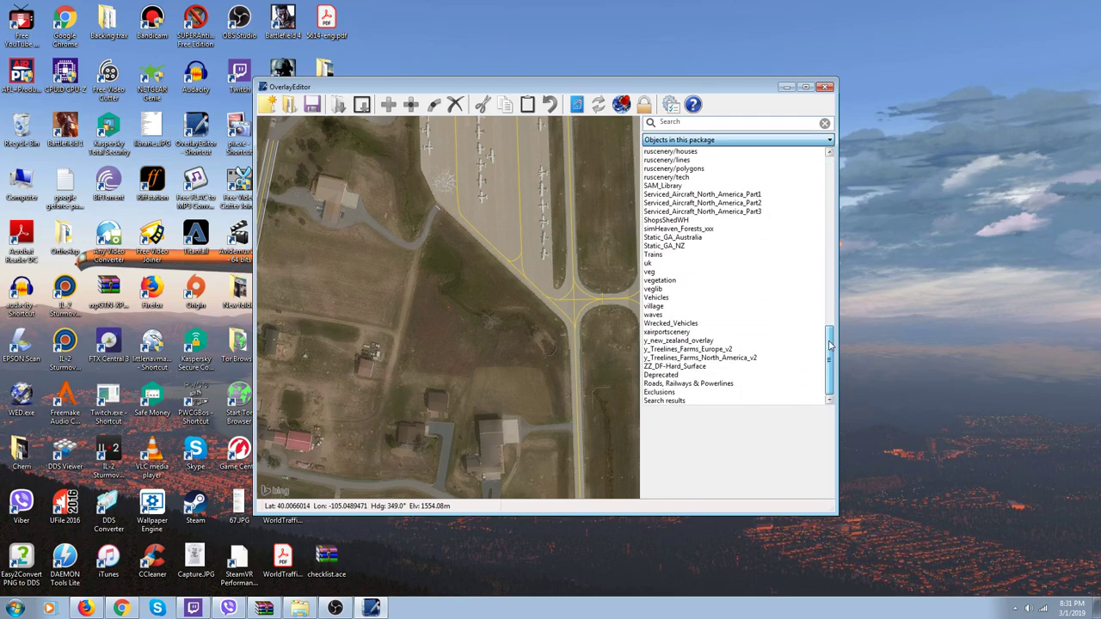
pyautogui.click(779, 402)
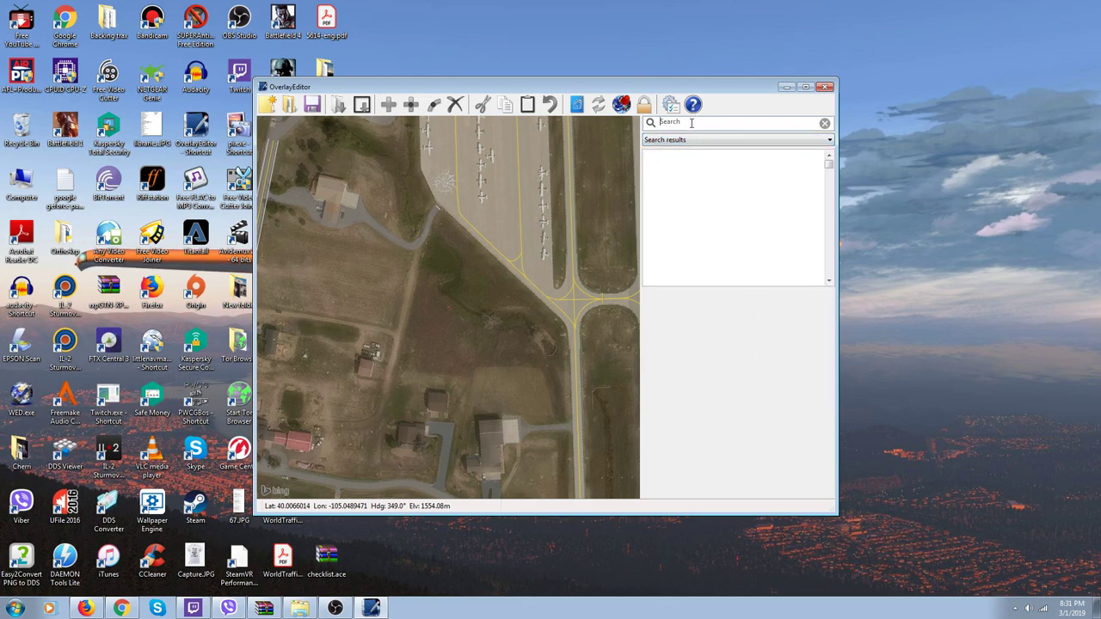
pyautogui.write('Papi')
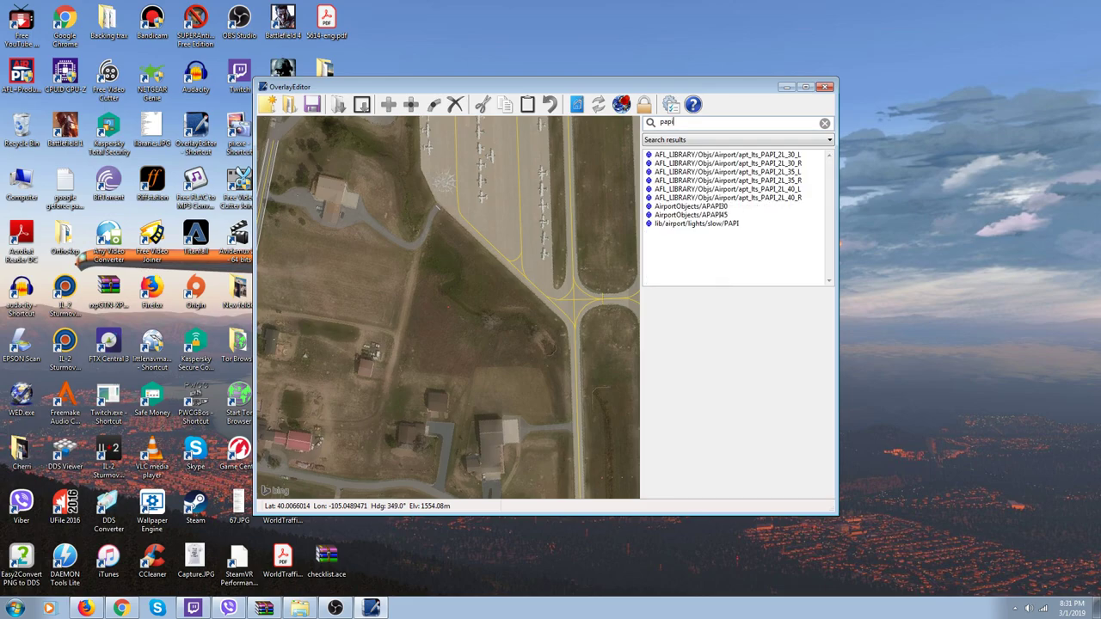
pyautogui.click(694, 225)
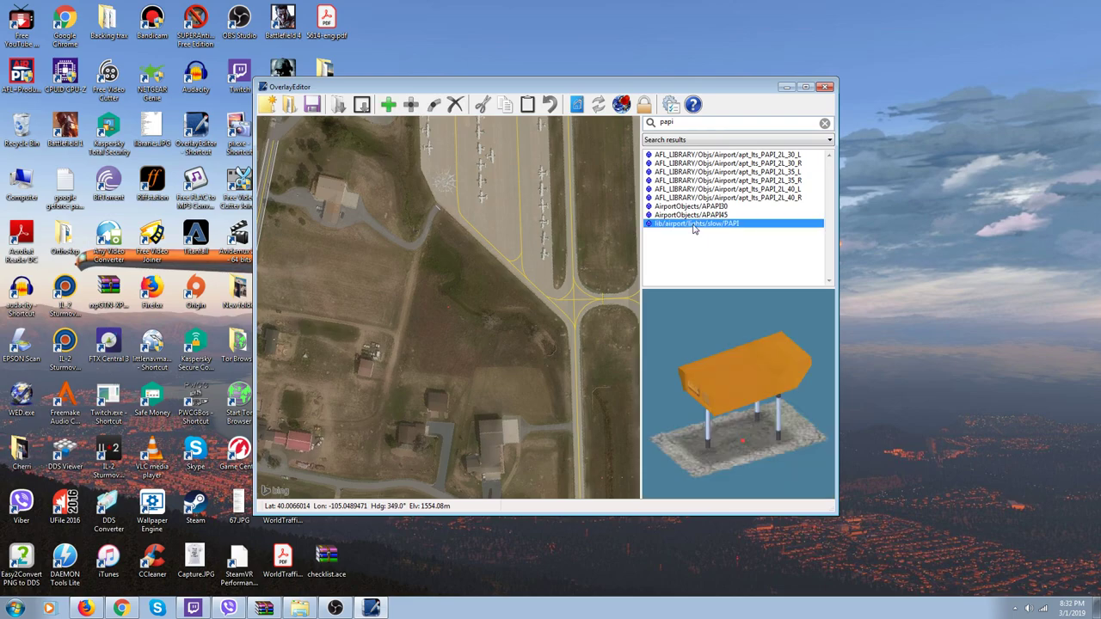
# Preview the AirportObjects/APAPI45 and APAPI30 objects and the AFL_LIBRARY apt_lts_PAPI_2L_40_R and PAPI_2L_40_L objects
pyautogui.click(697, 215)
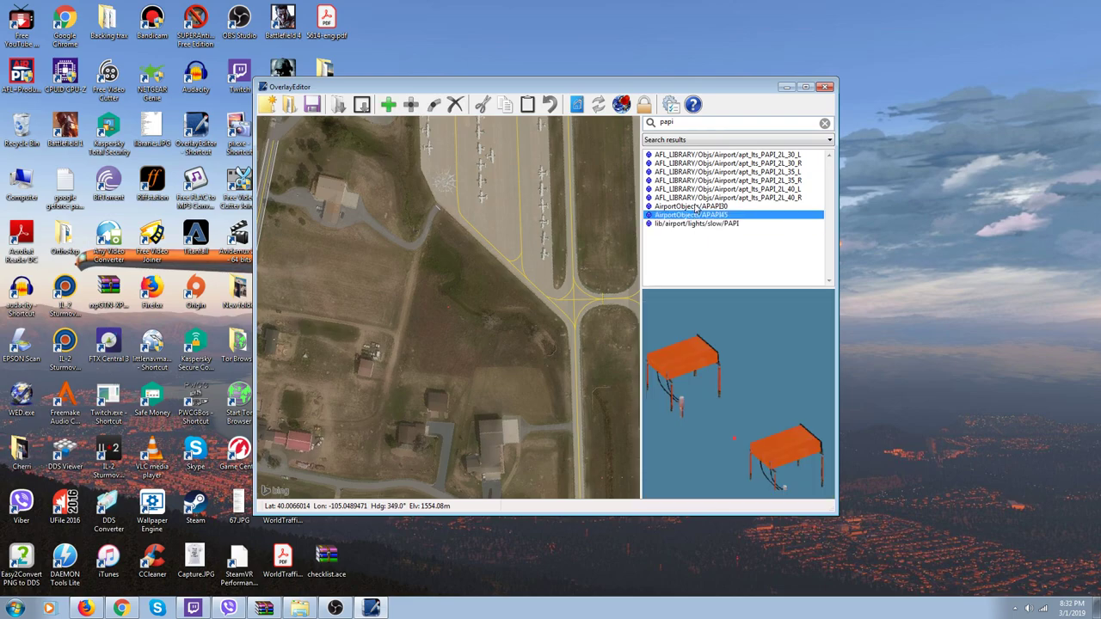
pyautogui.click(695, 207)
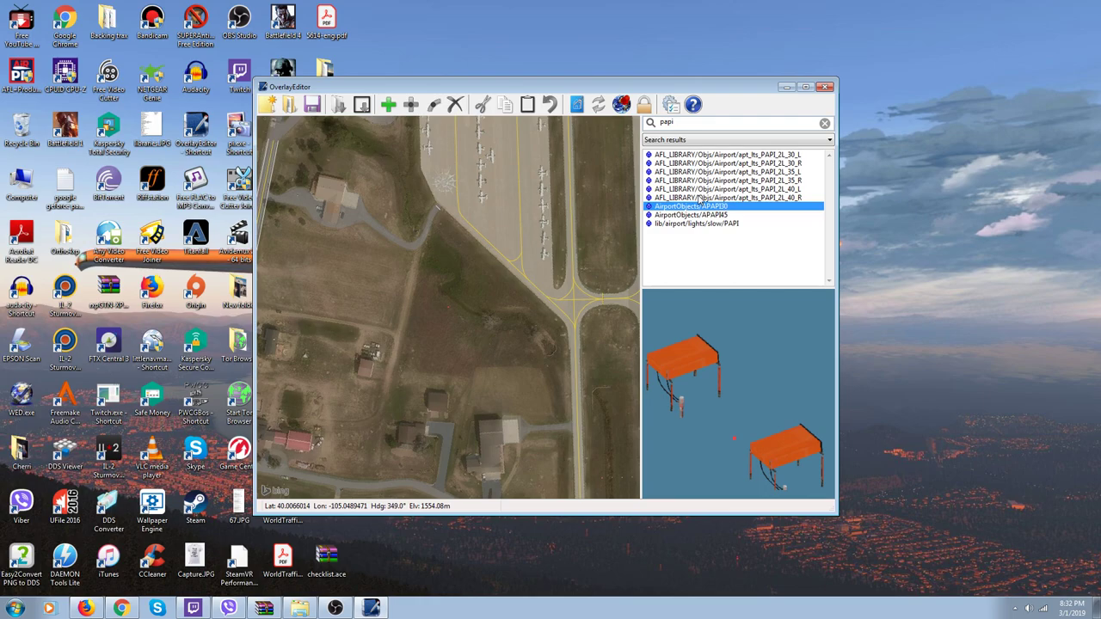
pyautogui.click(701, 198)
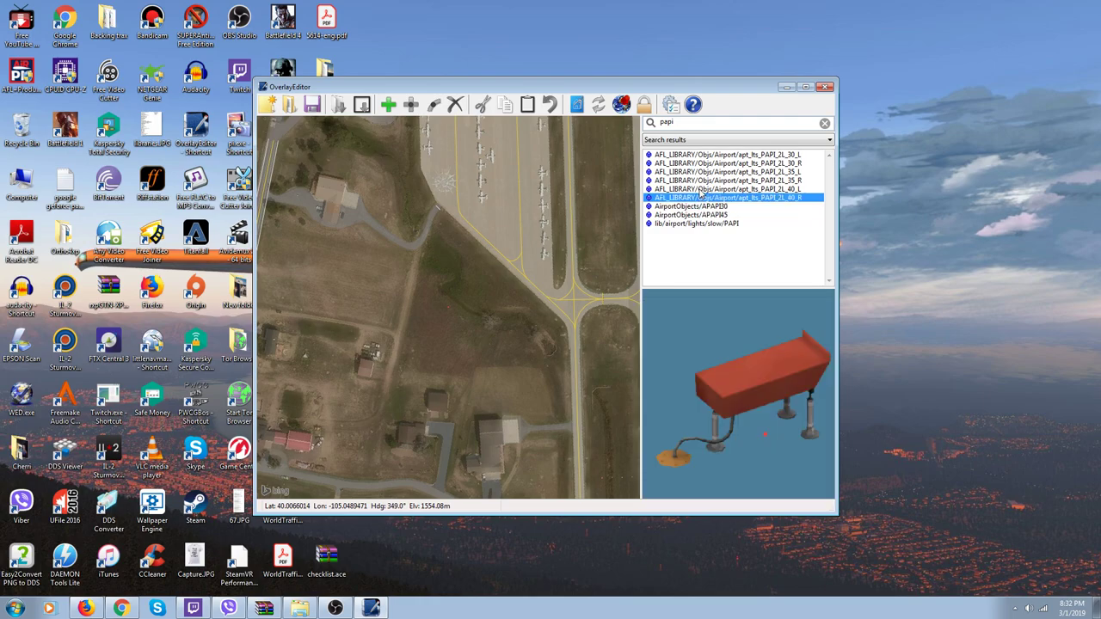
pyautogui.click(702, 189)
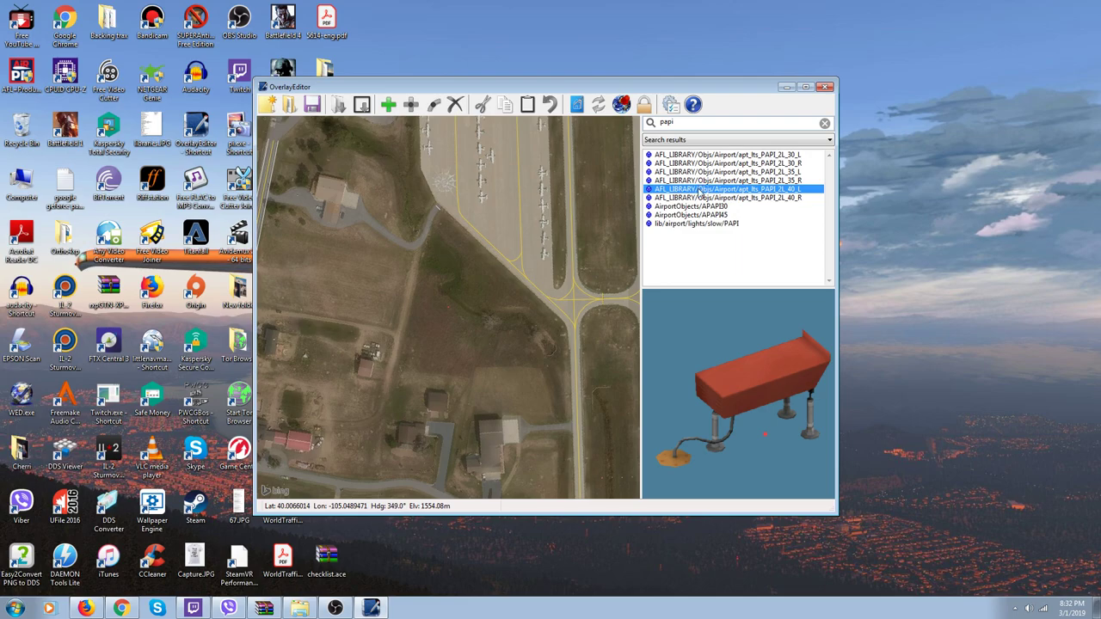
# Shift the map east to the runway and rotate it to heading 347.0° so the runway runs vertically
pyautogui.press('Right')
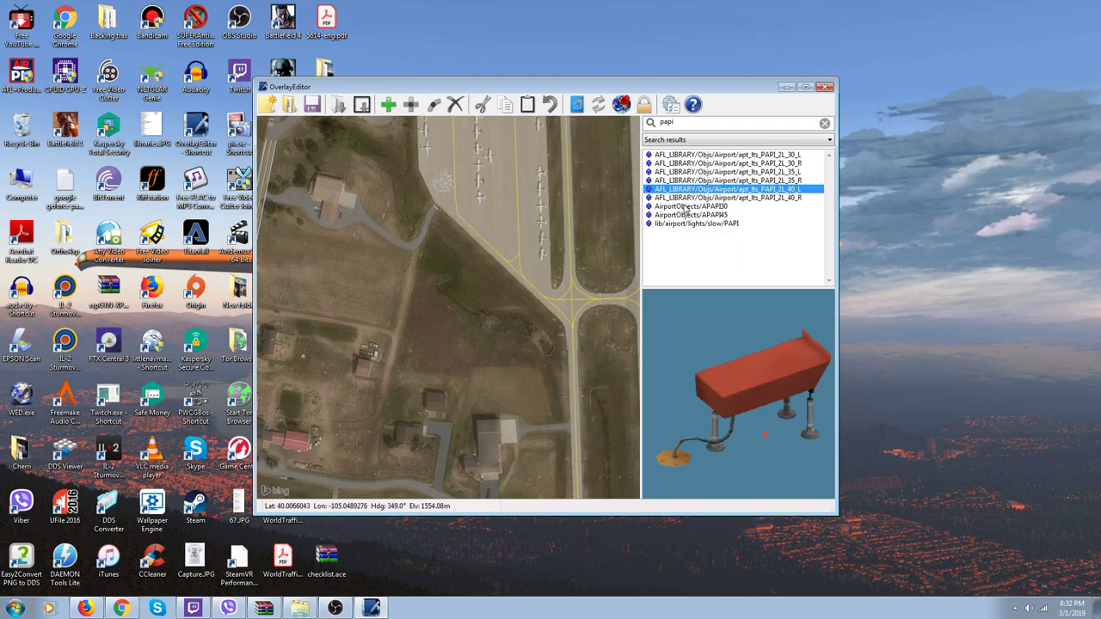
pyautogui.press('Right')
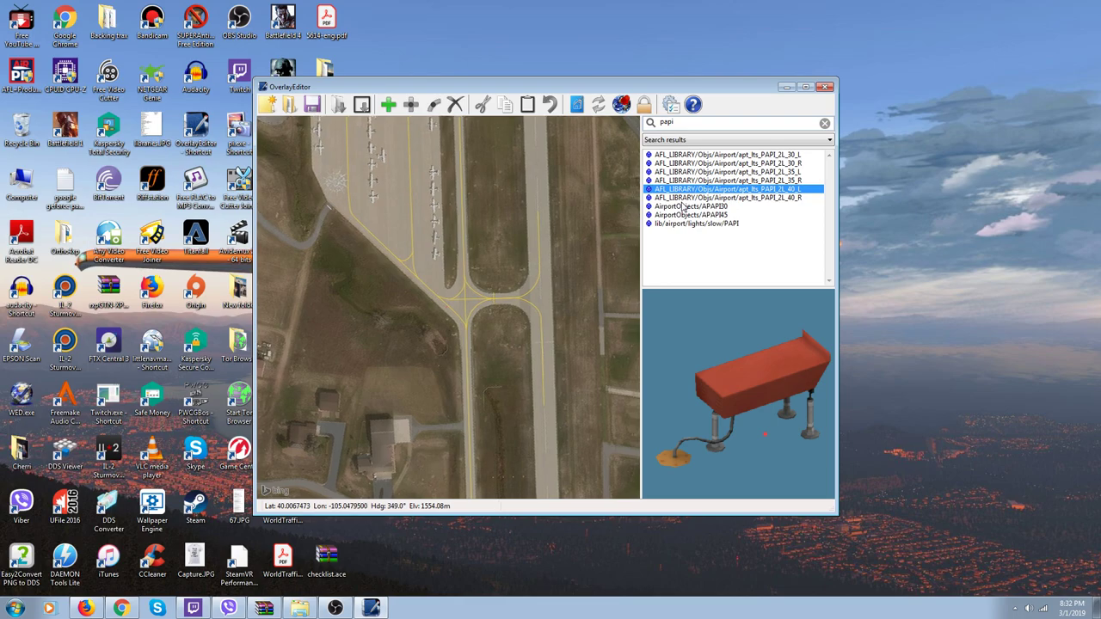
pyautogui.hotkey('ctrl', 'Left')
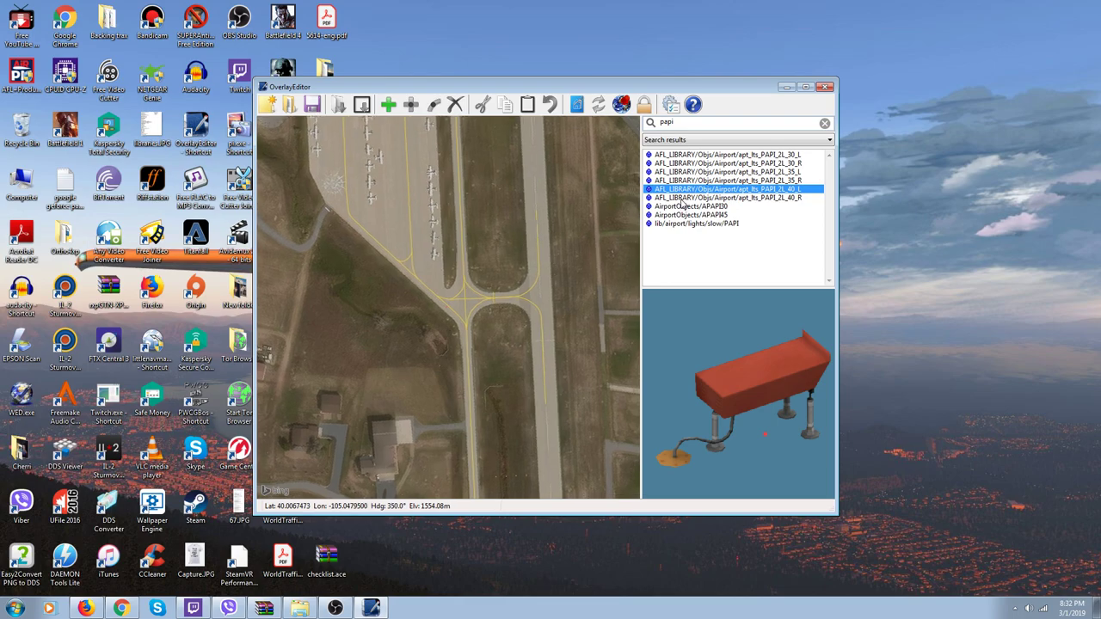
pyautogui.hotkey('ctrl', 'Left')
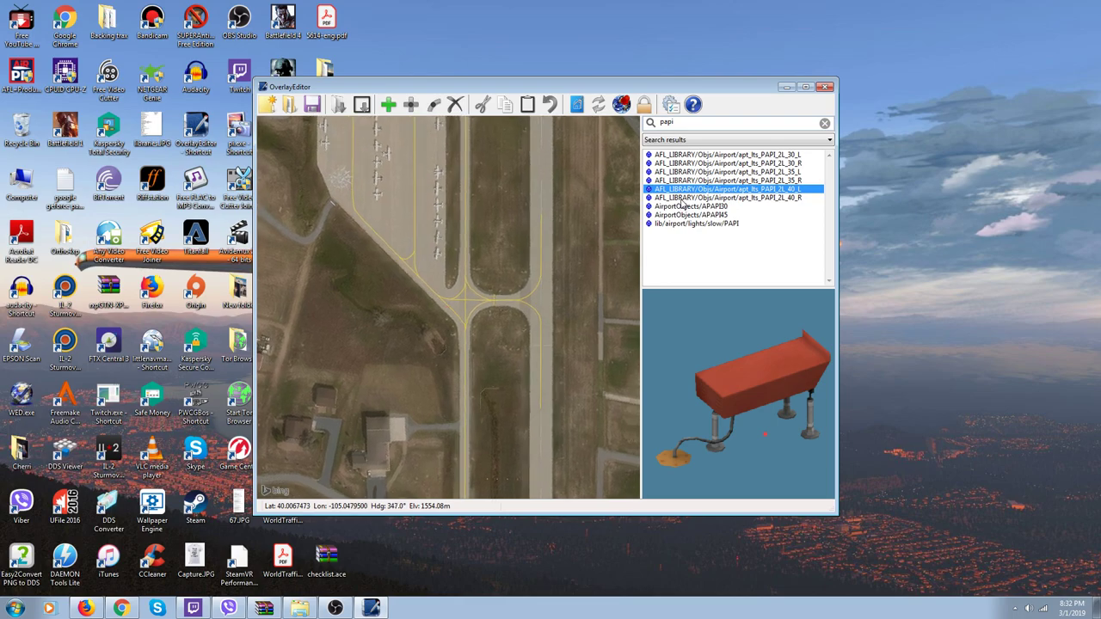
# Examine the PAPI units in the imagery on the grass between the taxiway and the runway, south of the taxiway junction
pyautogui.press('Down')
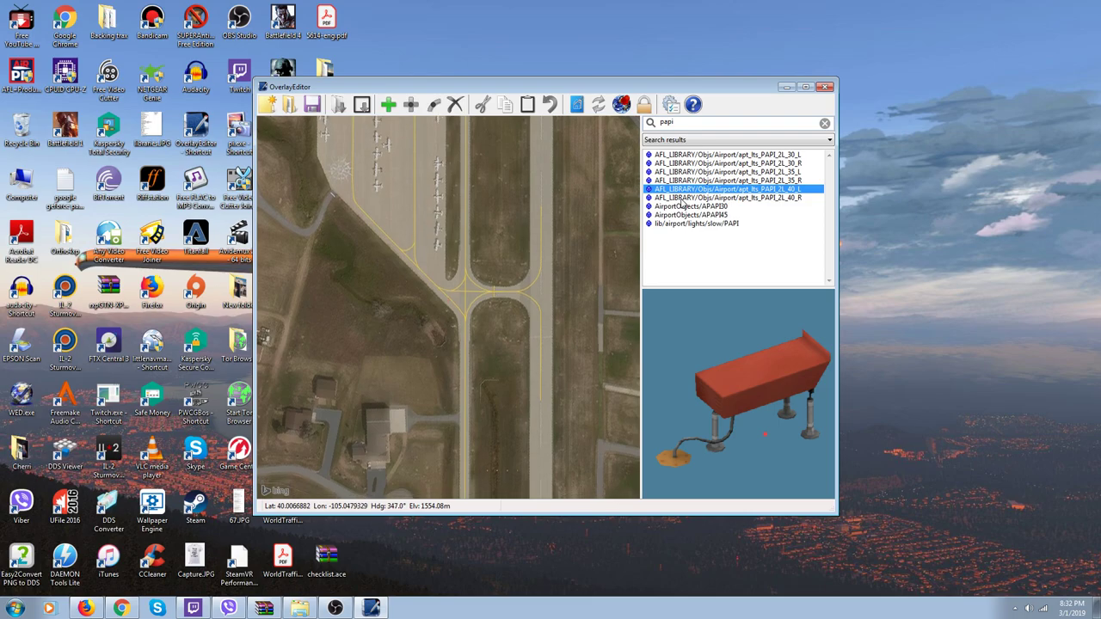
pyautogui.press('Down')
pyautogui.press('Down')
pyautogui.press('Down')
pyautogui.press('Down')
pyautogui.press('Down')
pyautogui.press('Down')
pyautogui.press('Down')
pyautogui.press('Down')
pyautogui.press('Down')
pyautogui.press('Down')
pyautogui.press('Down')
pyautogui.press('Down')
pyautogui.press('Down')
pyautogui.press('Down')
pyautogui.press('Down')
pyautogui.press('Down')
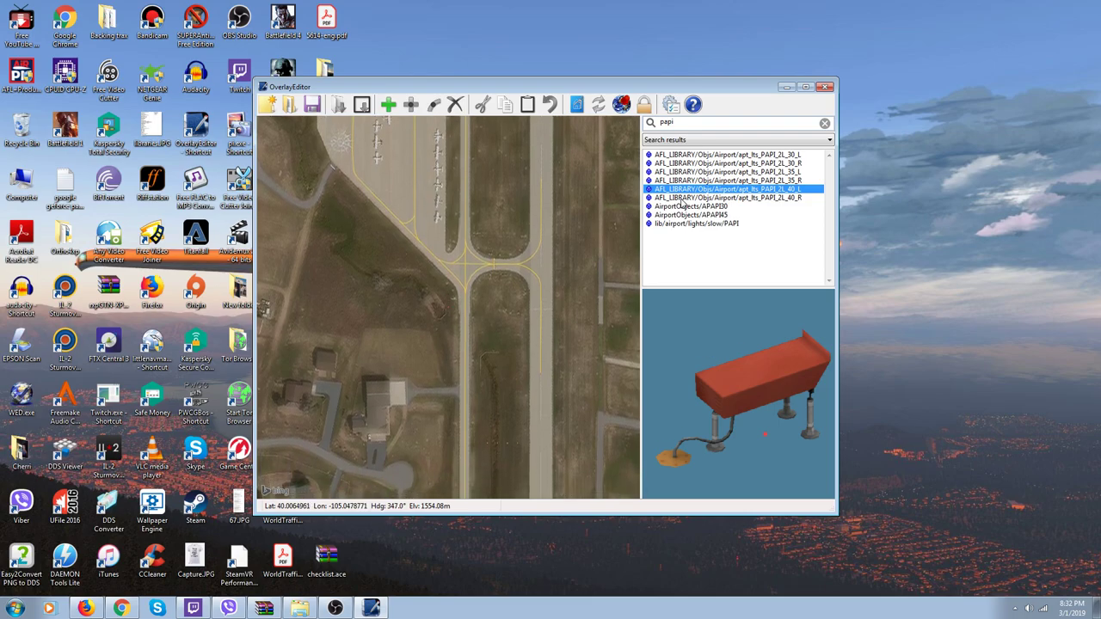
pyautogui.scroll(1, 536, 412)
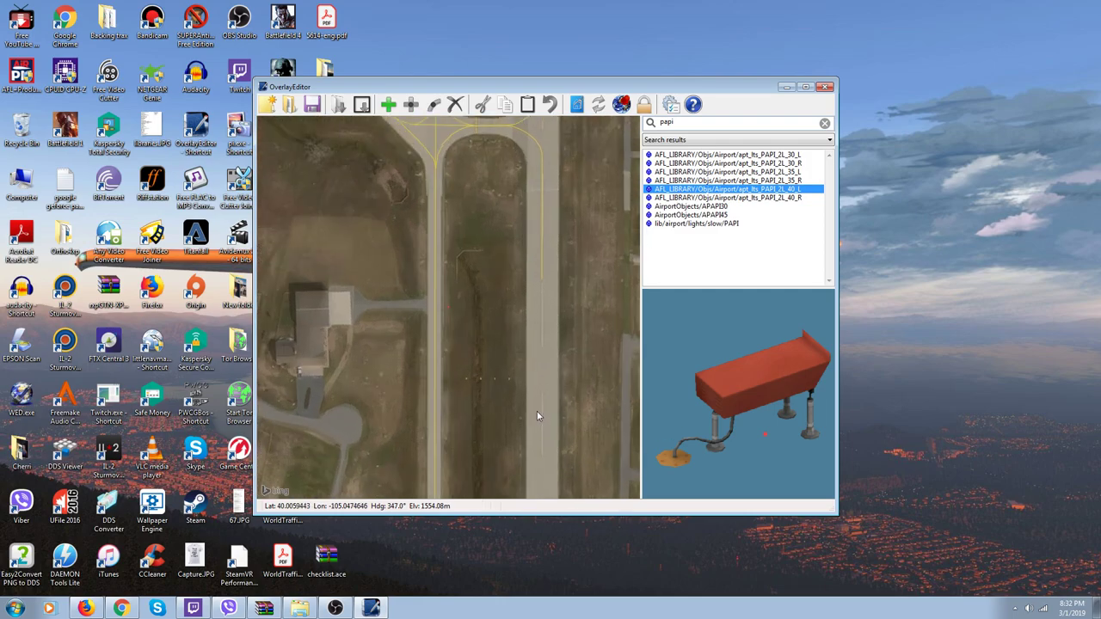
pyautogui.scroll(1, 499, 392)
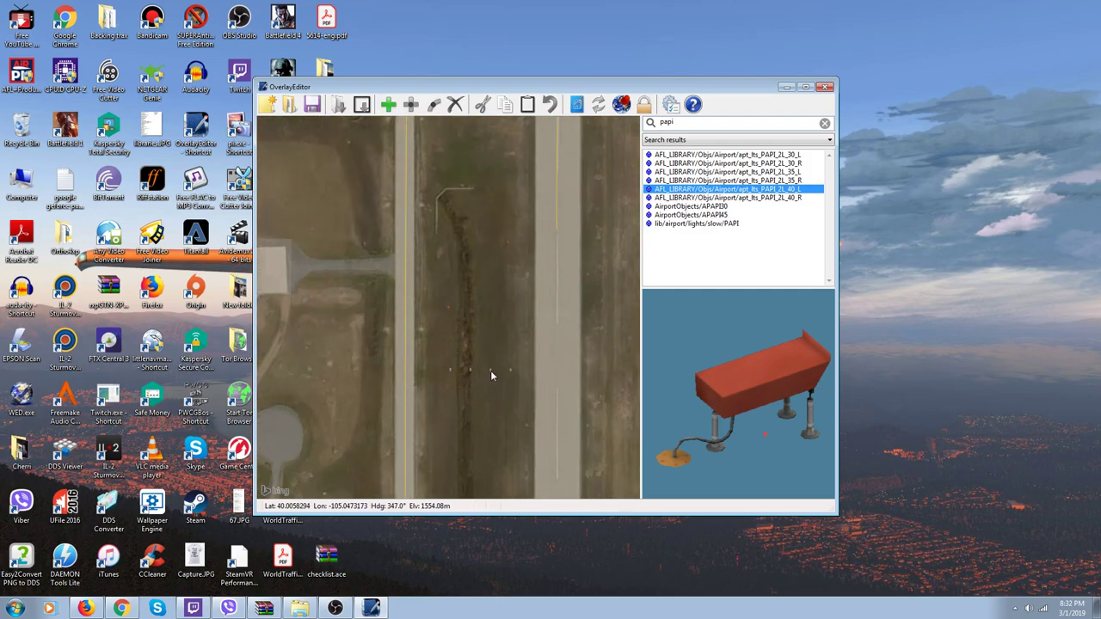
pyautogui.click(490, 370)
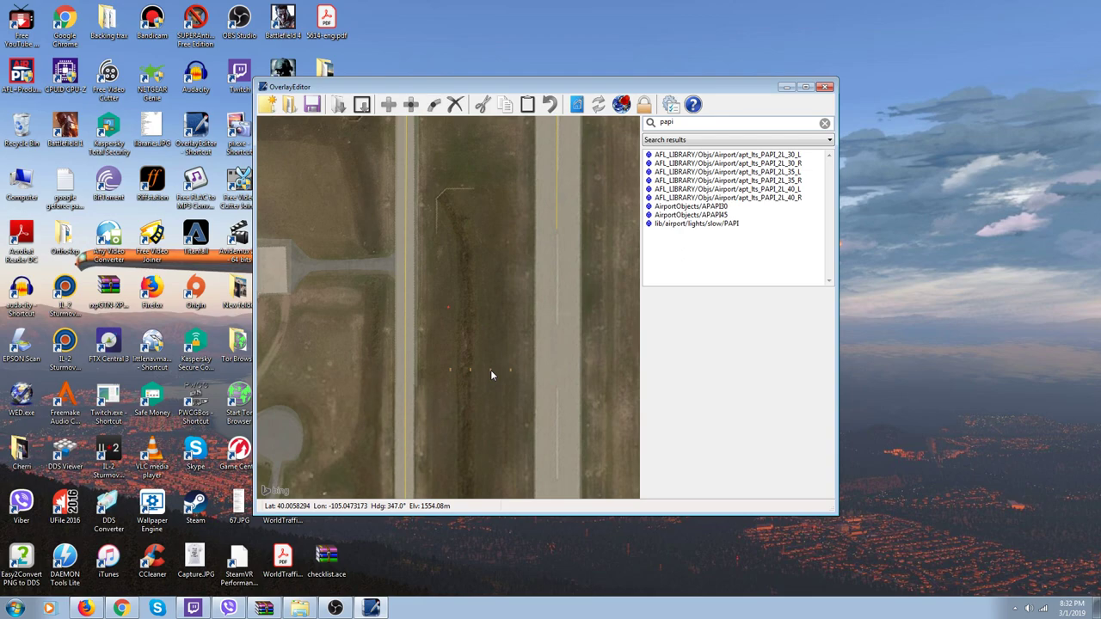
# Compare the PAPI objects and place lib/airport/lights/slow/PAPI on the grass just north of the PAPI units in the imagery
pyautogui.click(680, 190)
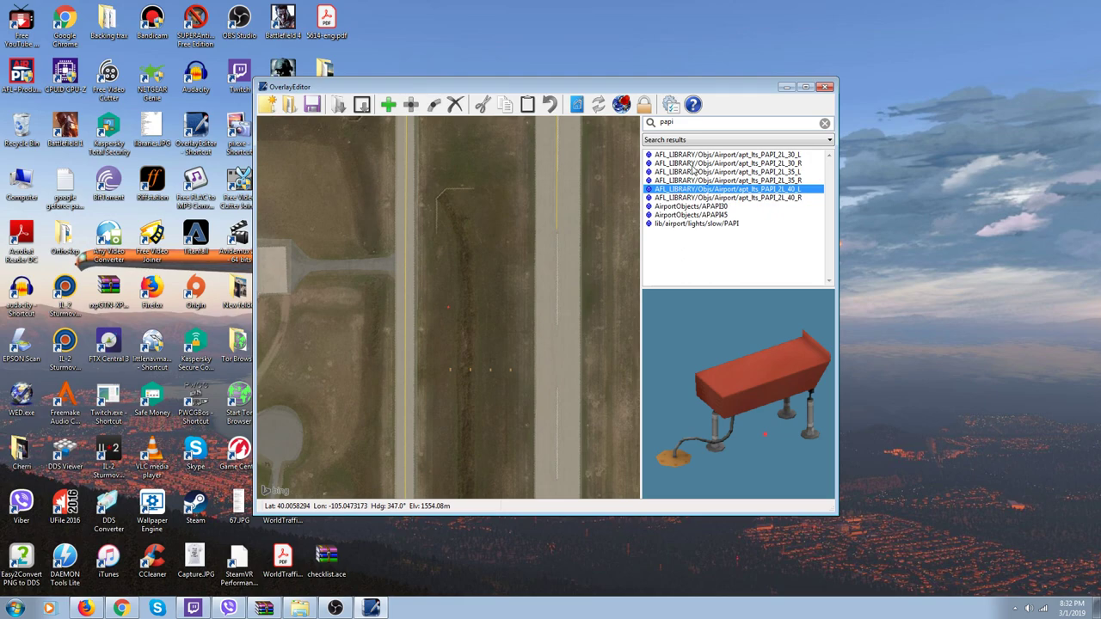
pyautogui.click(693, 164)
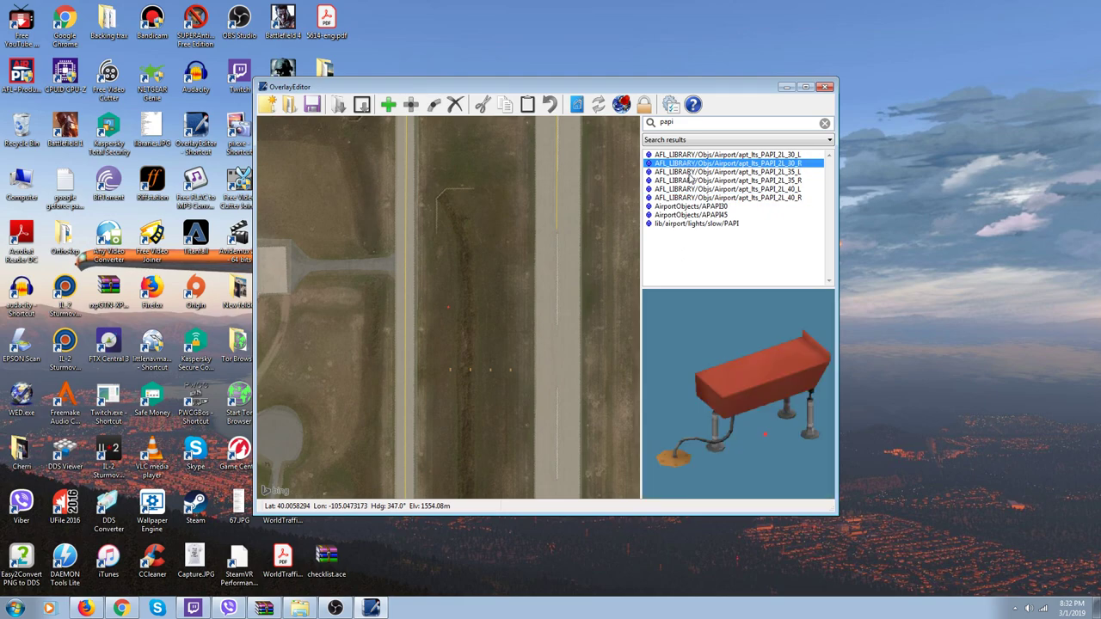
pyautogui.click(692, 215)
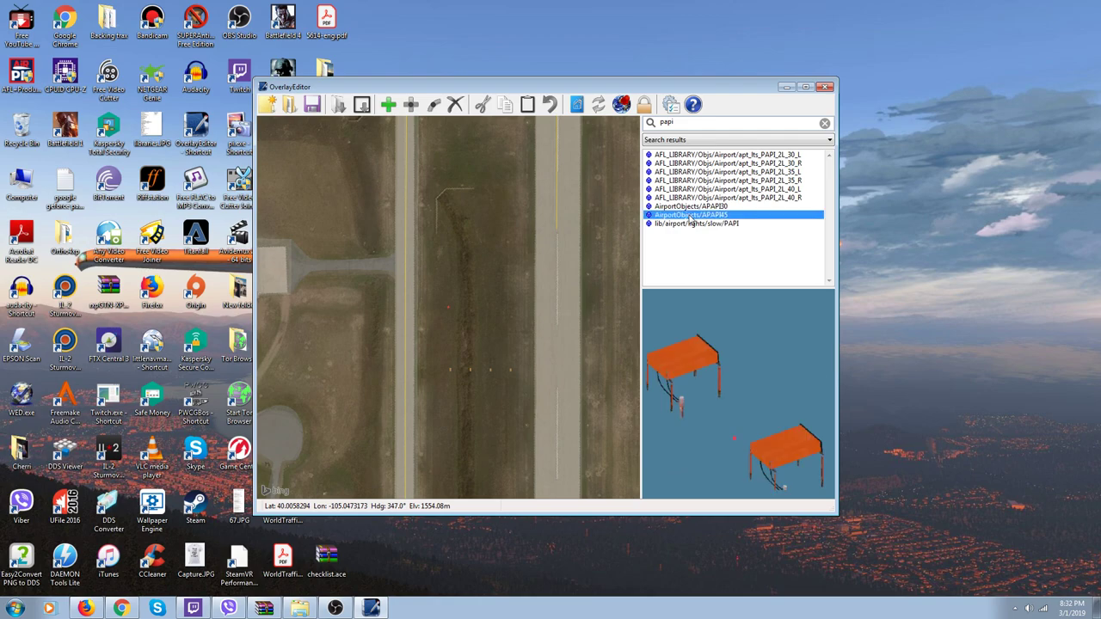
pyautogui.click(691, 226)
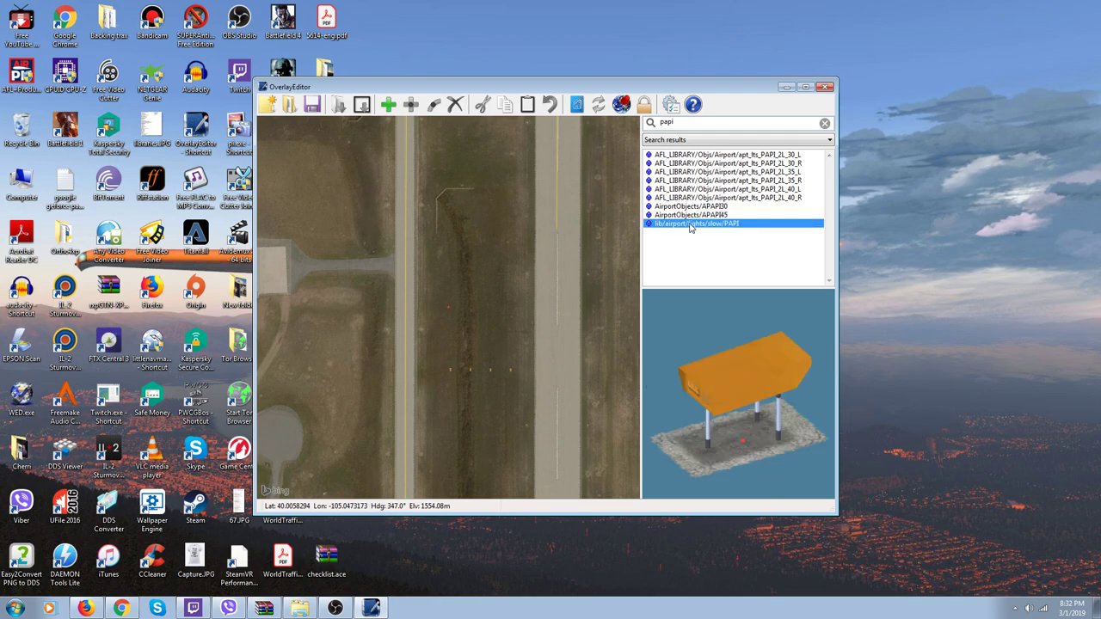
pyautogui.click(388, 105)
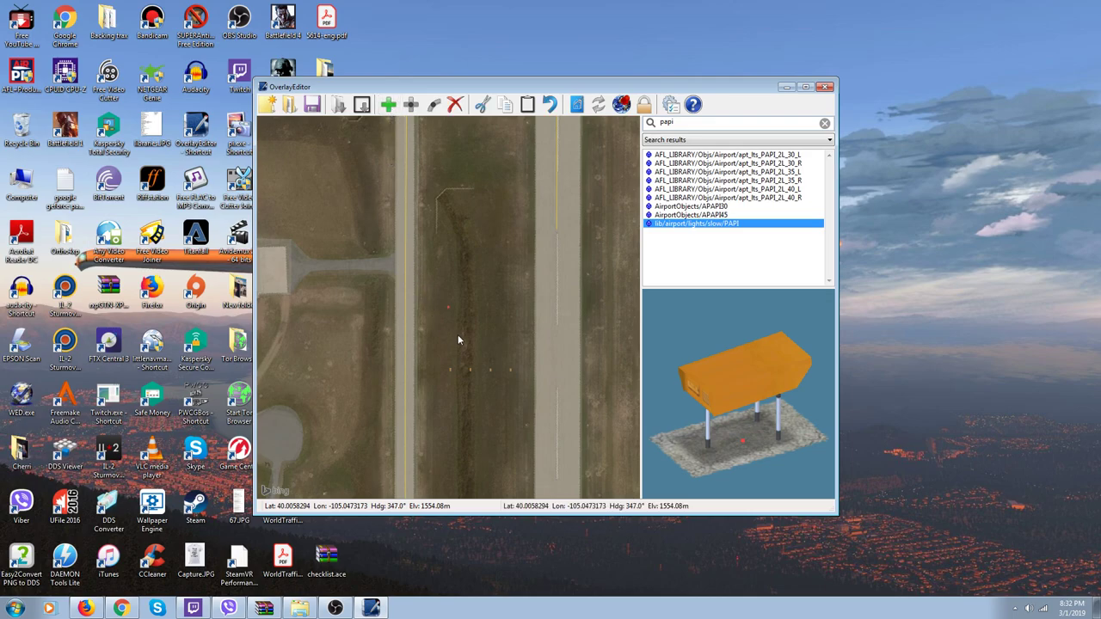
pyautogui.scroll(2, 457, 332)
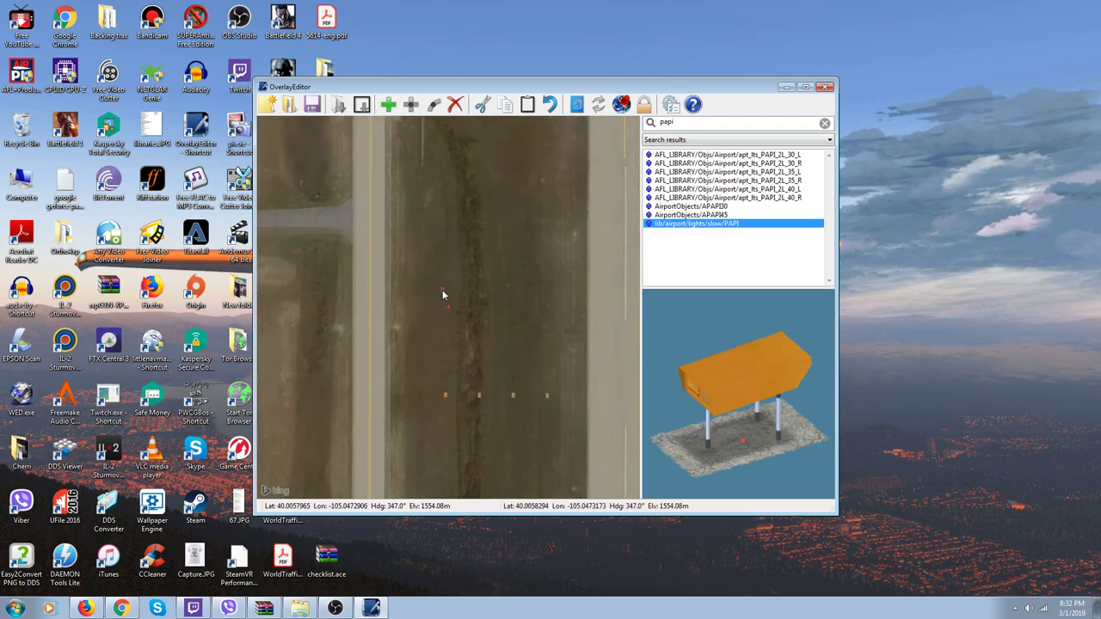
pyautogui.click(476, 401)
# Examine the southern runway end and the apron with parked aircraft south of the large white-roofed hangar
pyautogui.scroll(-3, 446, 271)
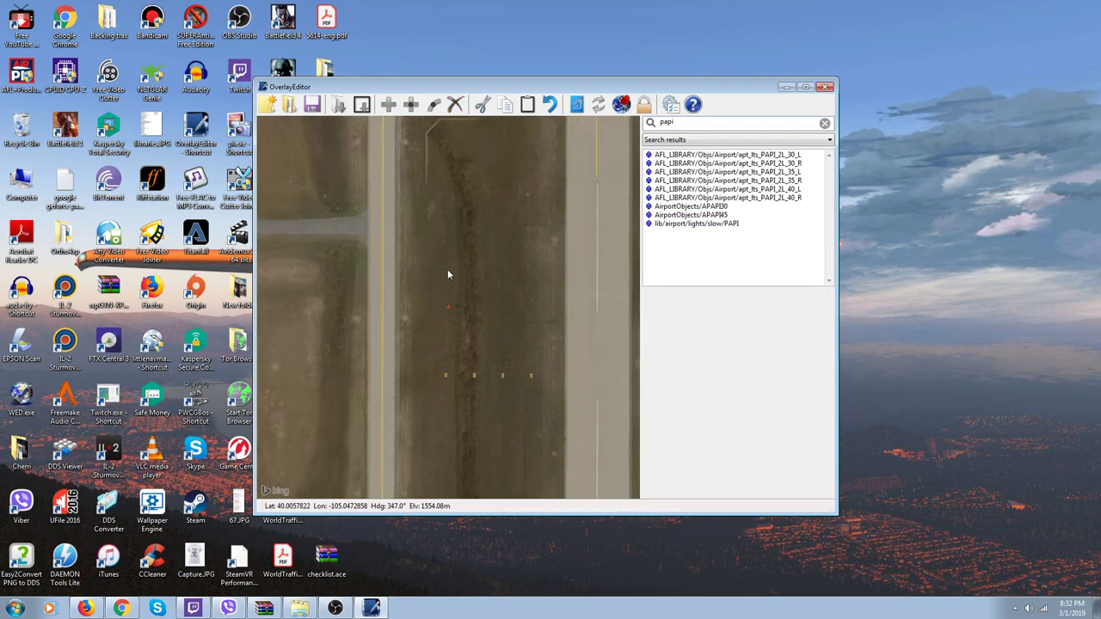
pyautogui.scroll(-3, 446, 273)
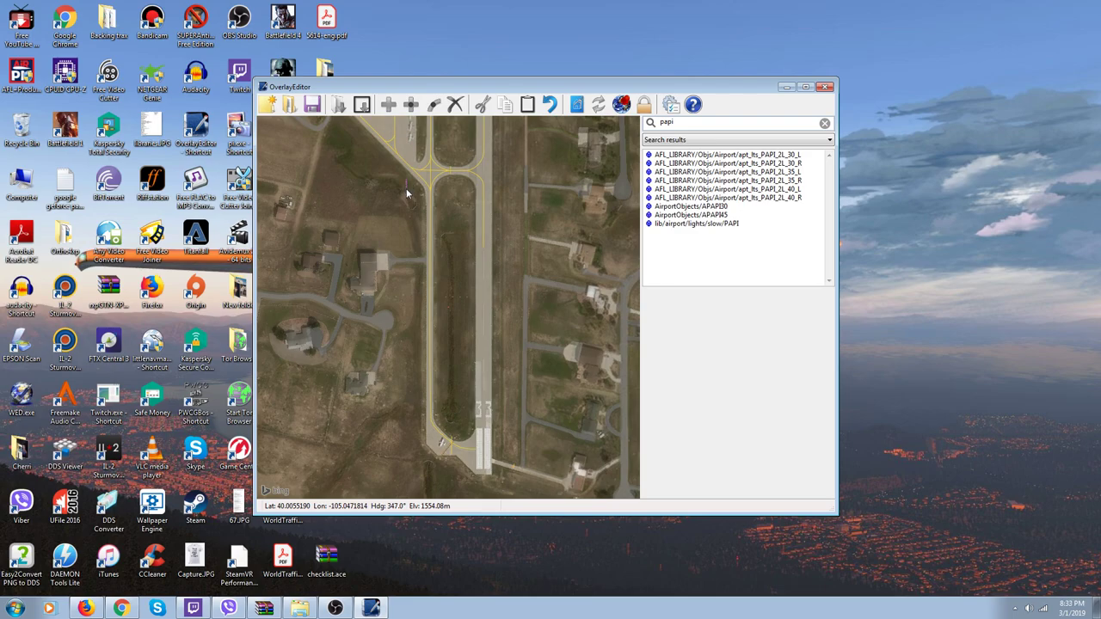
pyautogui.press('Up')
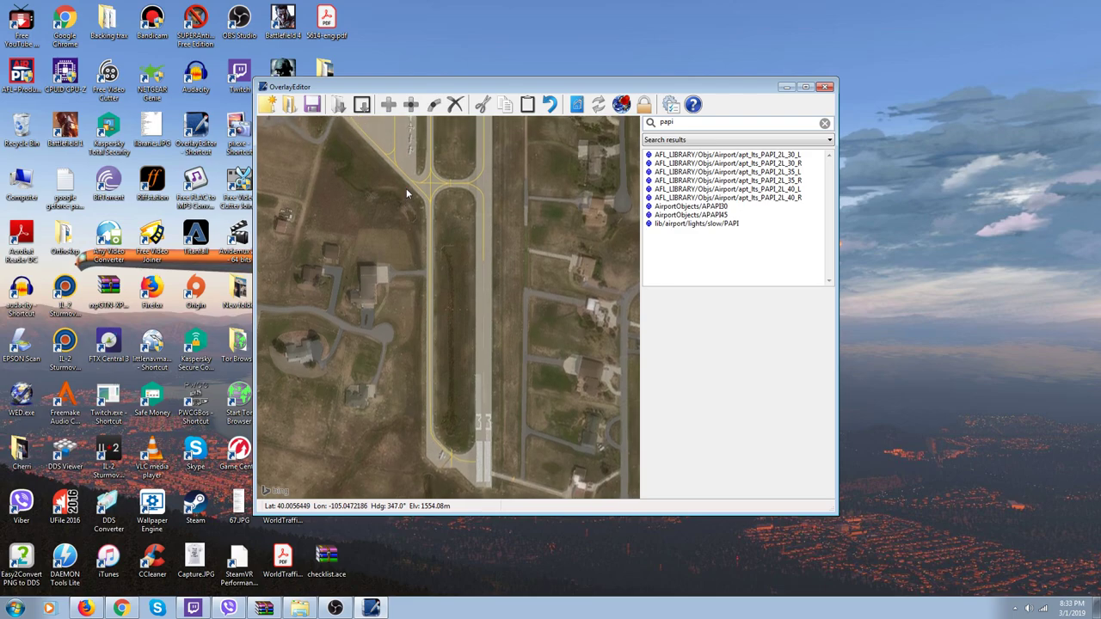
pyautogui.press('Up')
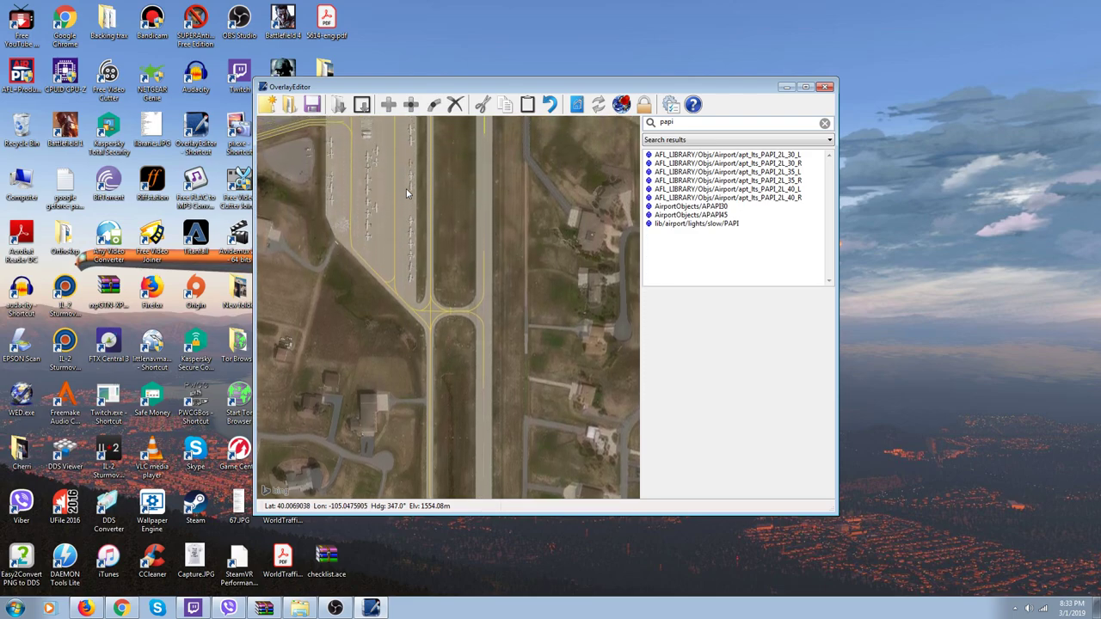
pyautogui.press('Up')
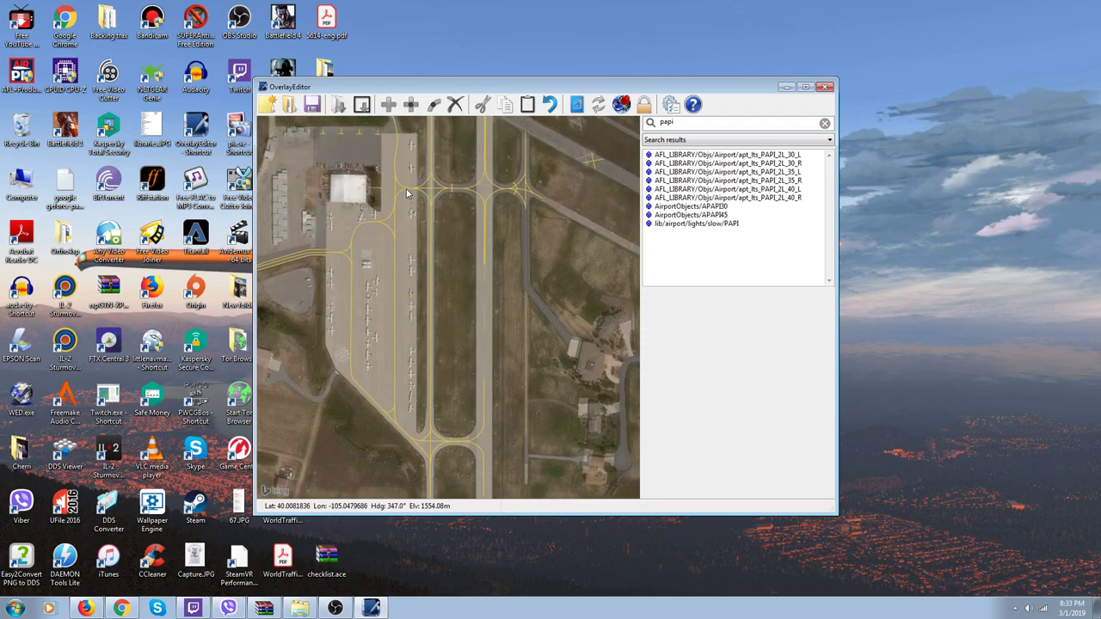
pyautogui.press('Left')
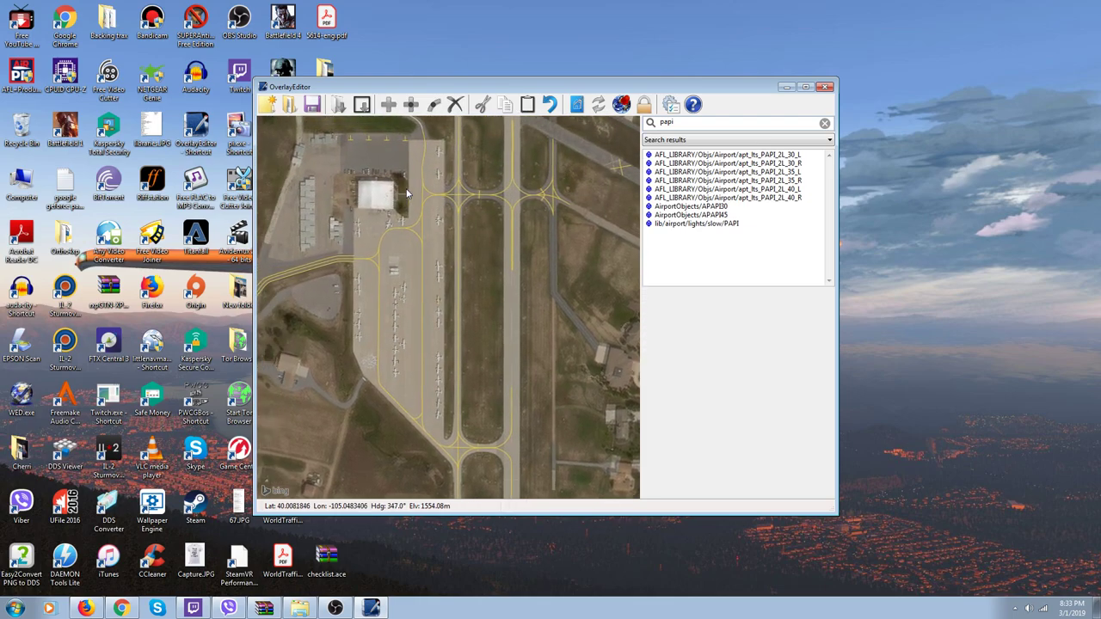
pyautogui.scroll(3, 405, 211)
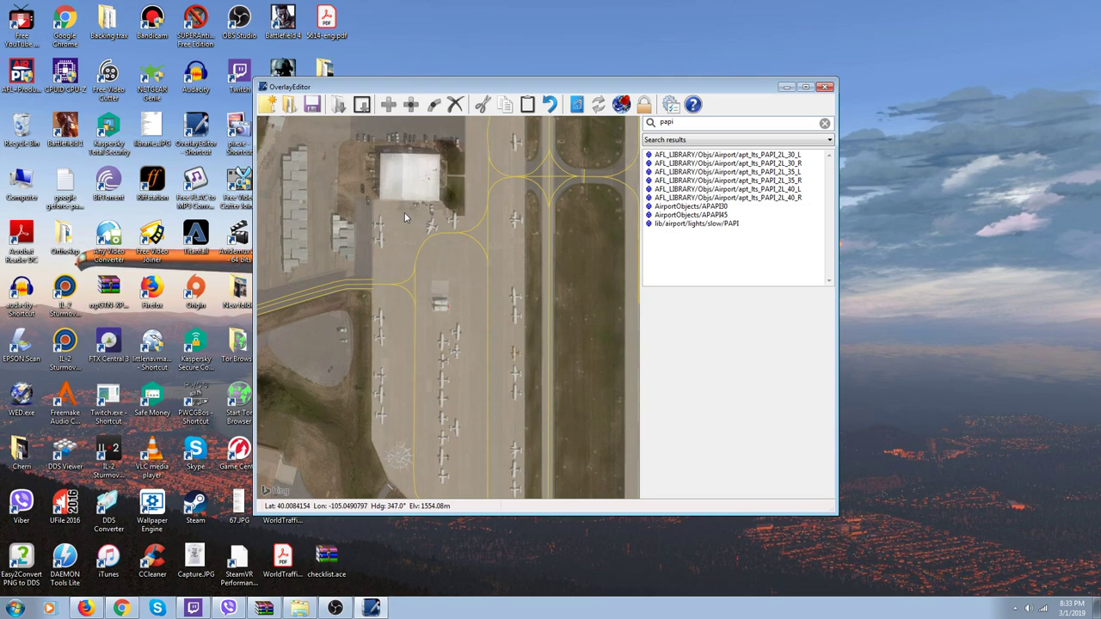
pyautogui.scroll(1, 404, 208)
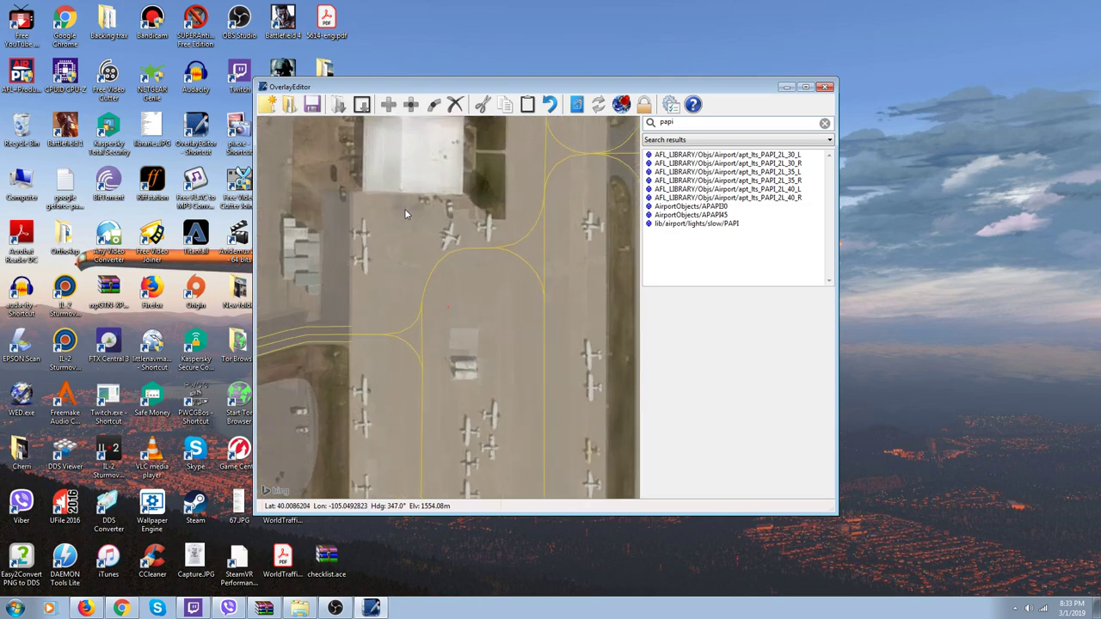
# Replace the "papi" search with "peopl" under Search results and select the 3D_people_library/business_man_walking object
pyautogui.click(680, 122)
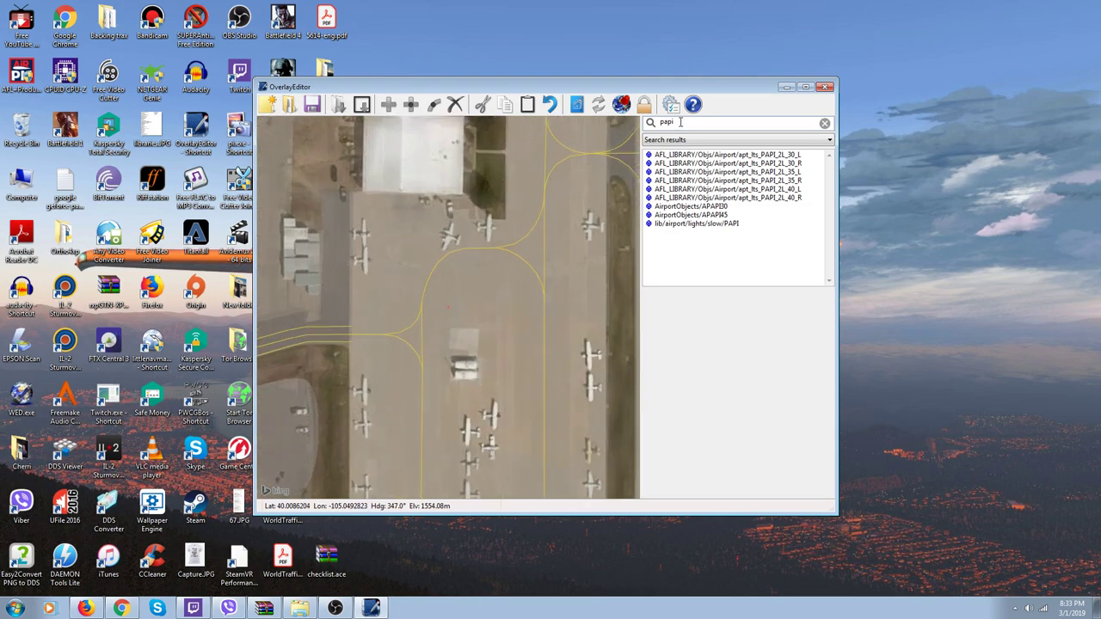
pyautogui.press('BackSpace')
pyautogui.press('BackSpace')
pyautogui.press('BackSpace')
pyautogui.press('BackSpace')
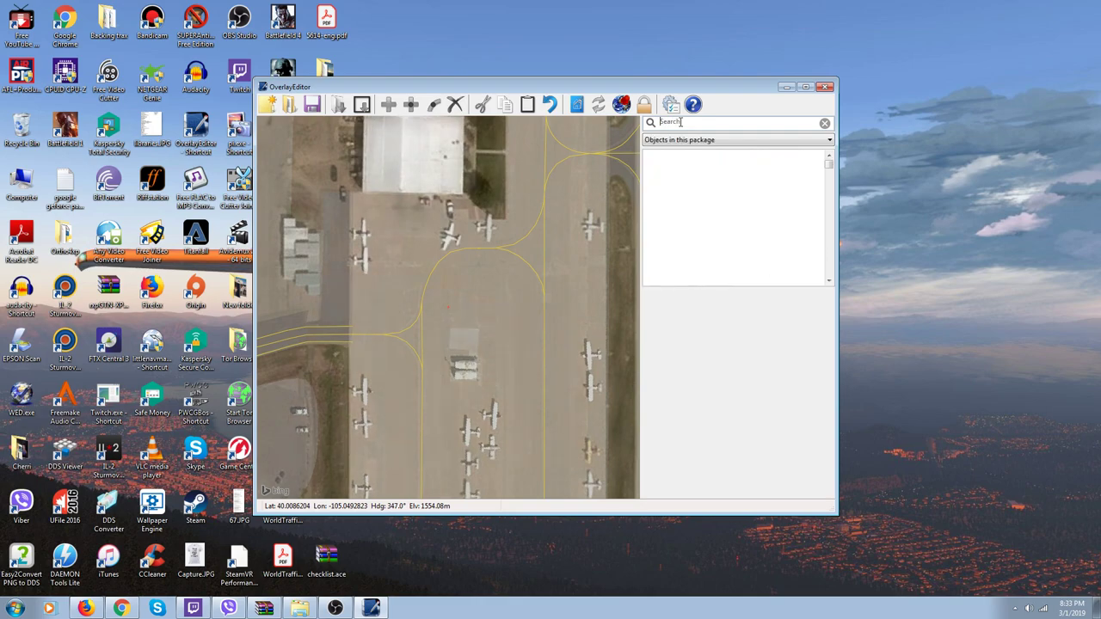
pyautogui.click(828, 139)
pyautogui.moveTo(831, 170); pyautogui.dragTo(819, 366)
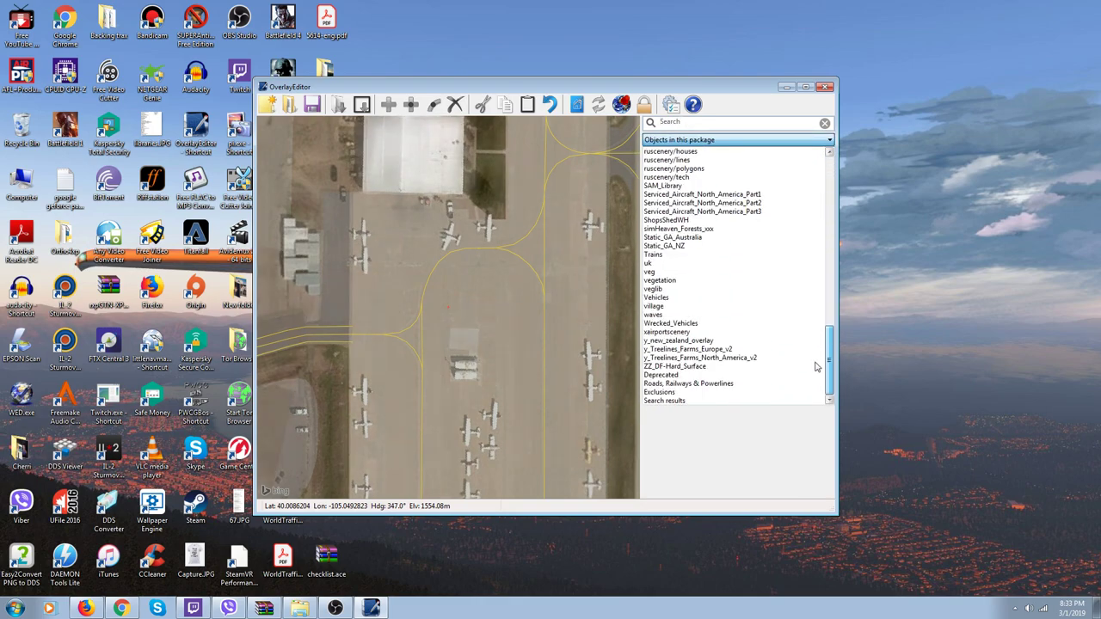
pyautogui.click(776, 401)
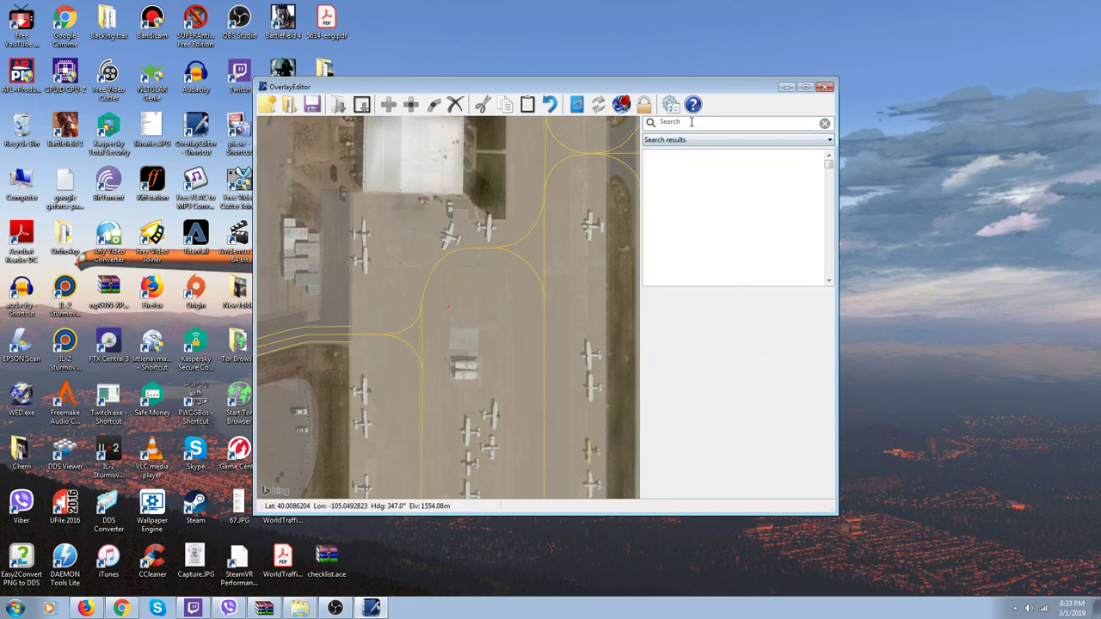
pyautogui.write('Peopl')
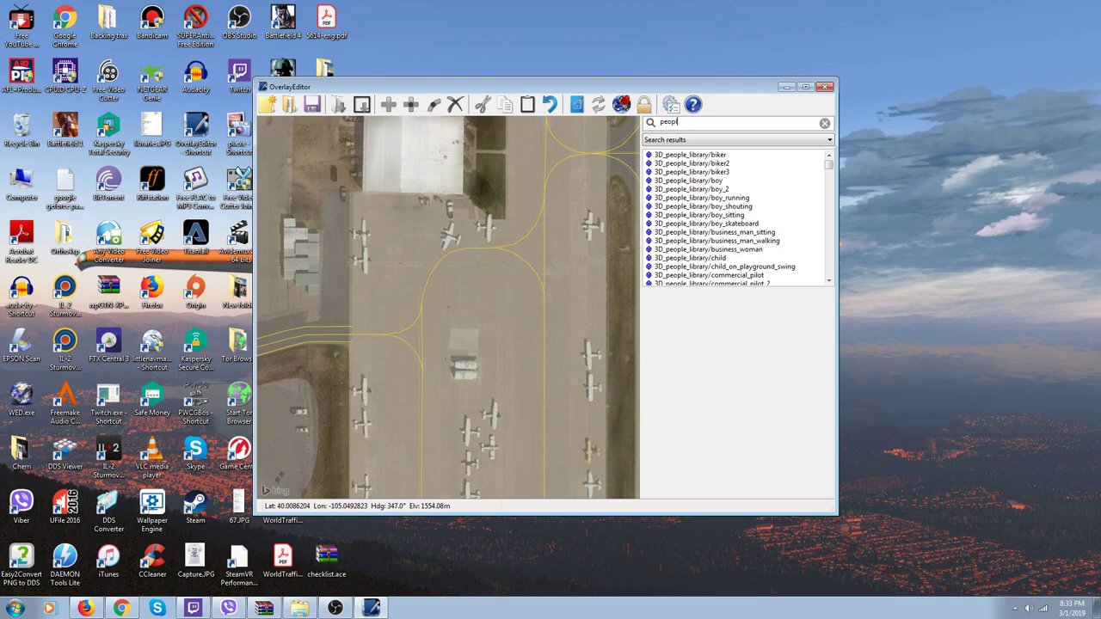
pyautogui.click(693, 242)
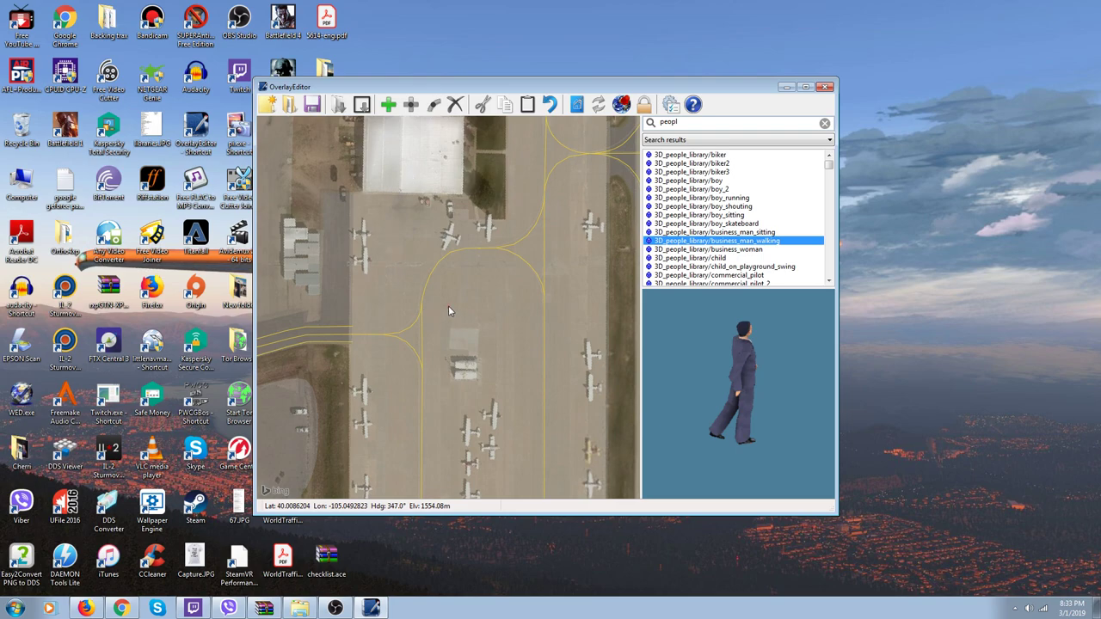
# Place the 3D_people_library/business_man_walking object on the apron beside the angled parked aircraft, just south of the white-roofed hangar
pyautogui.press('Up')
pyautogui.press('Up')
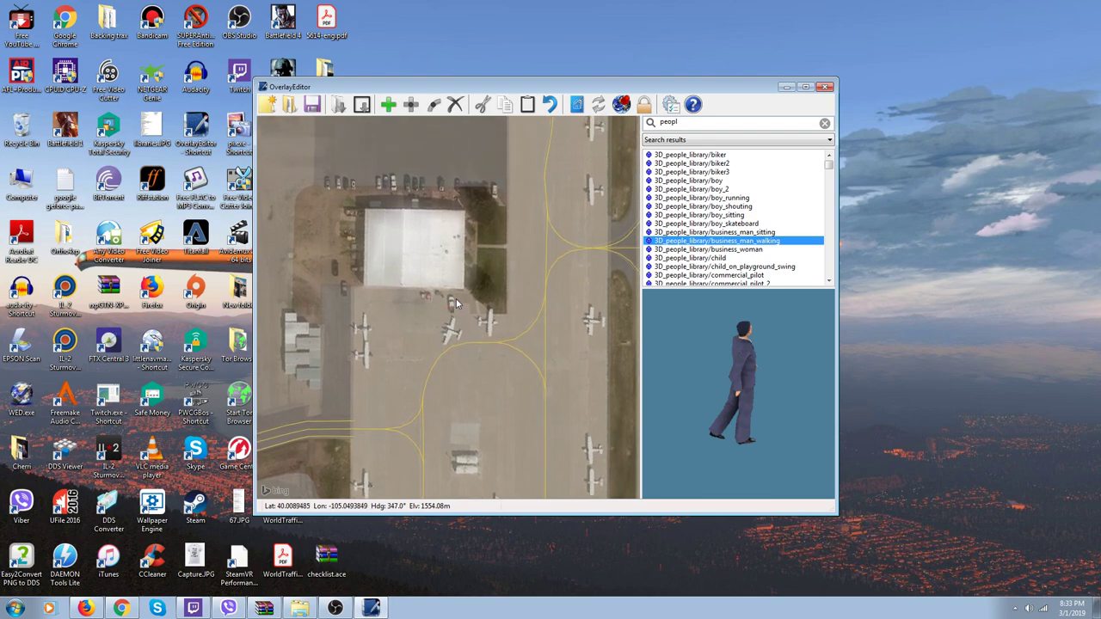
pyautogui.press('Left')
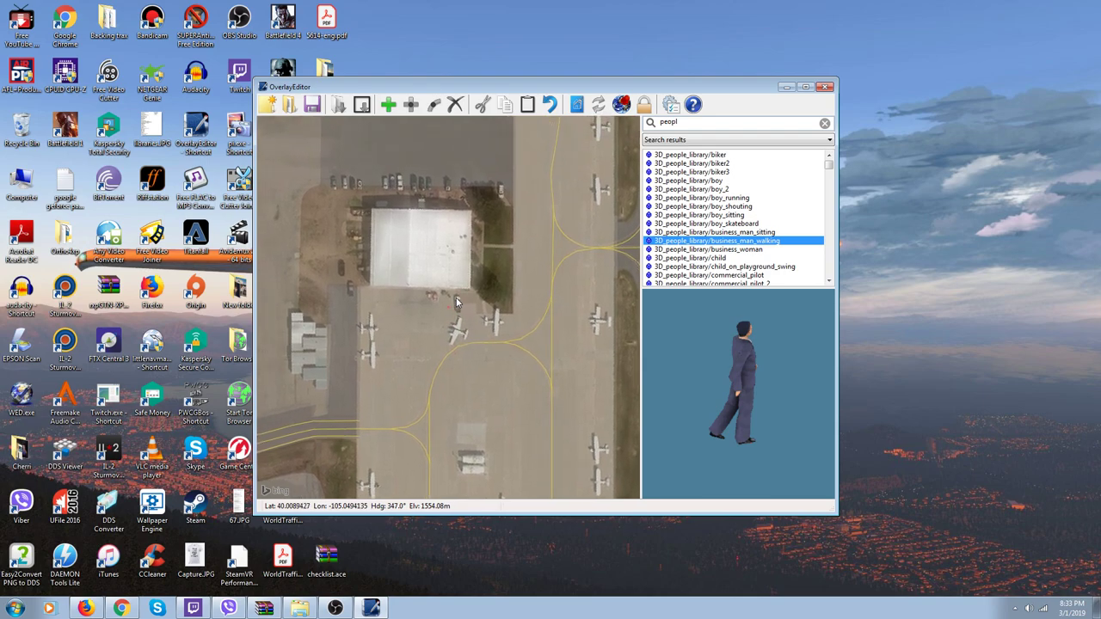
pyautogui.press('Left')
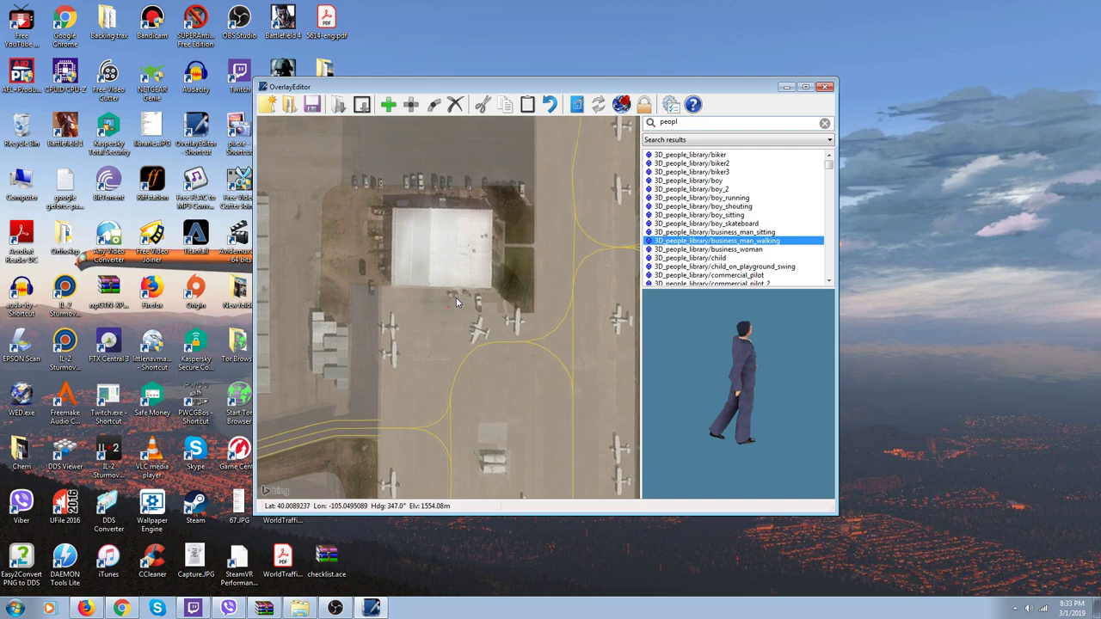
pyautogui.press('Down')
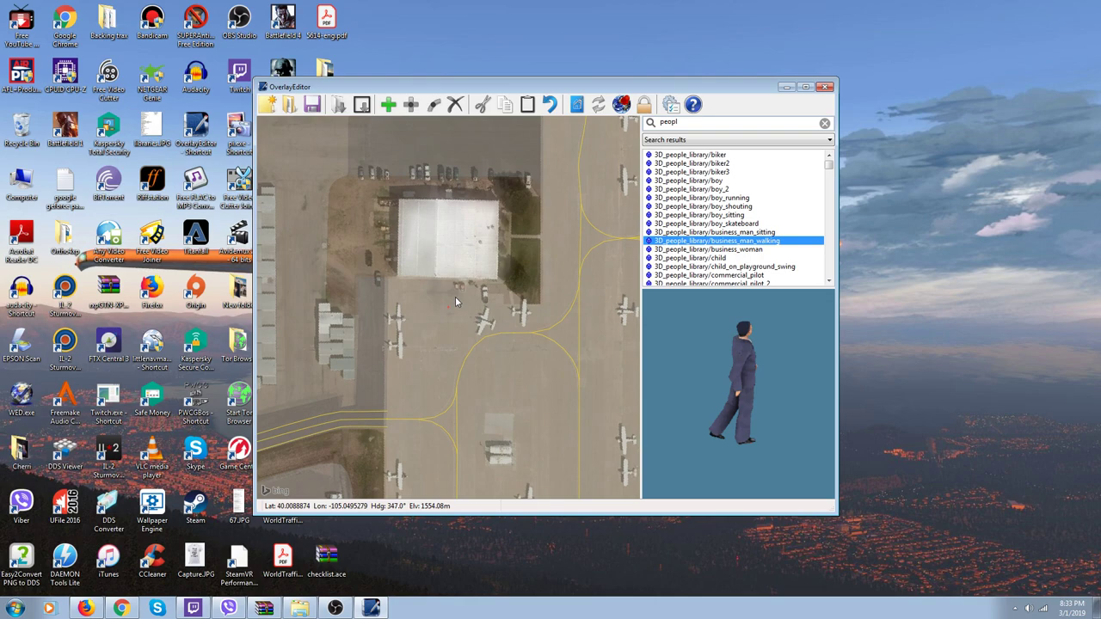
pyautogui.press('Right')
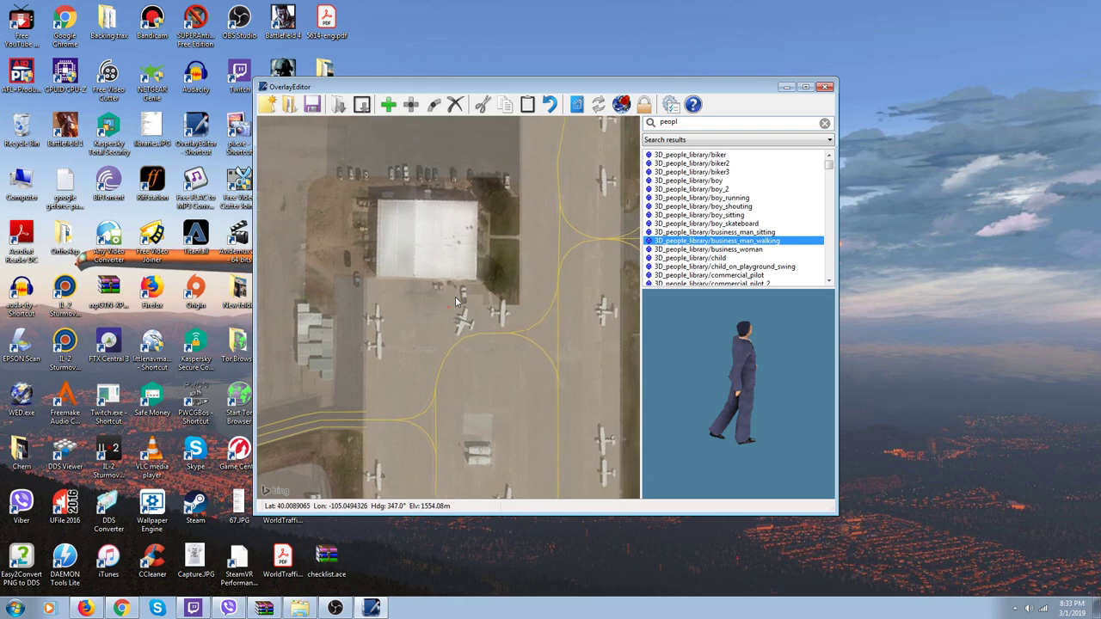
pyautogui.scroll(4, 459, 310)
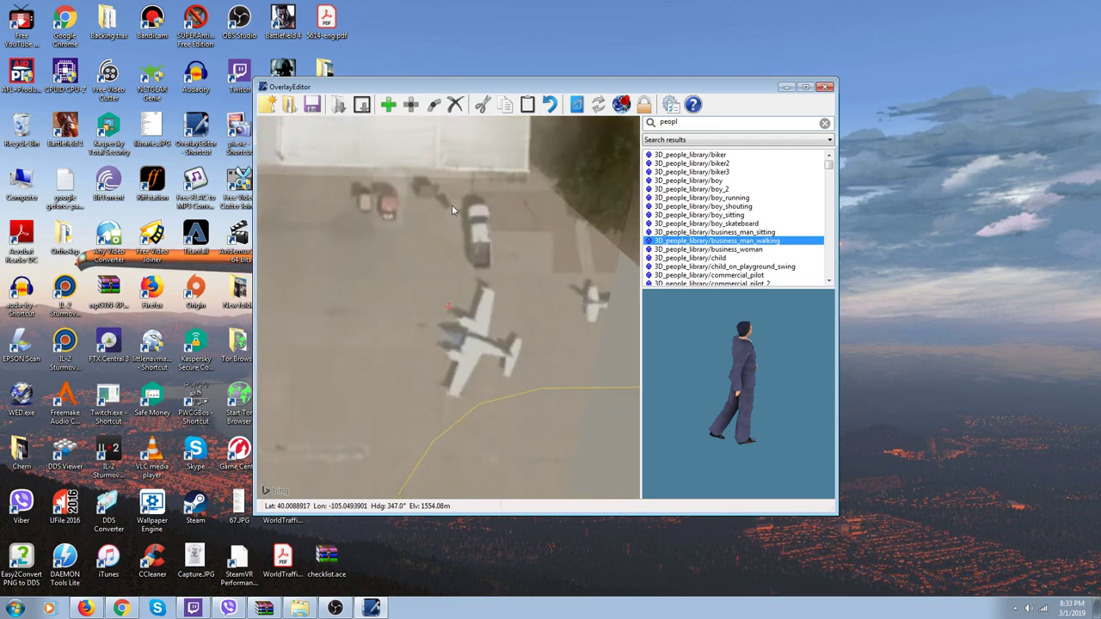
pyautogui.click(389, 105)
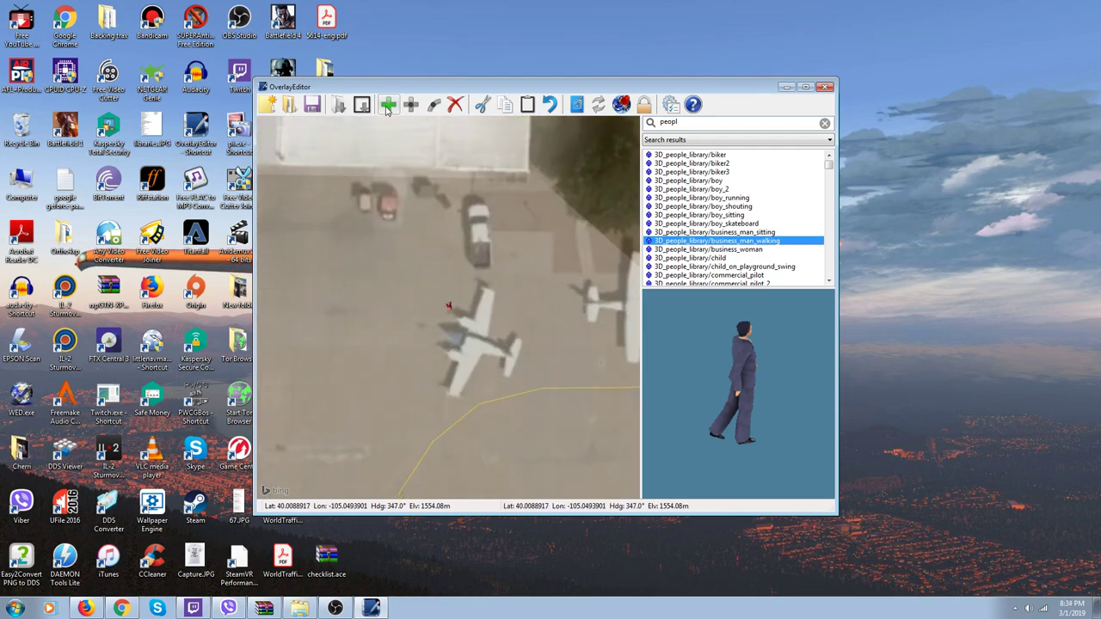
pyautogui.scroll(1, 409, 318)
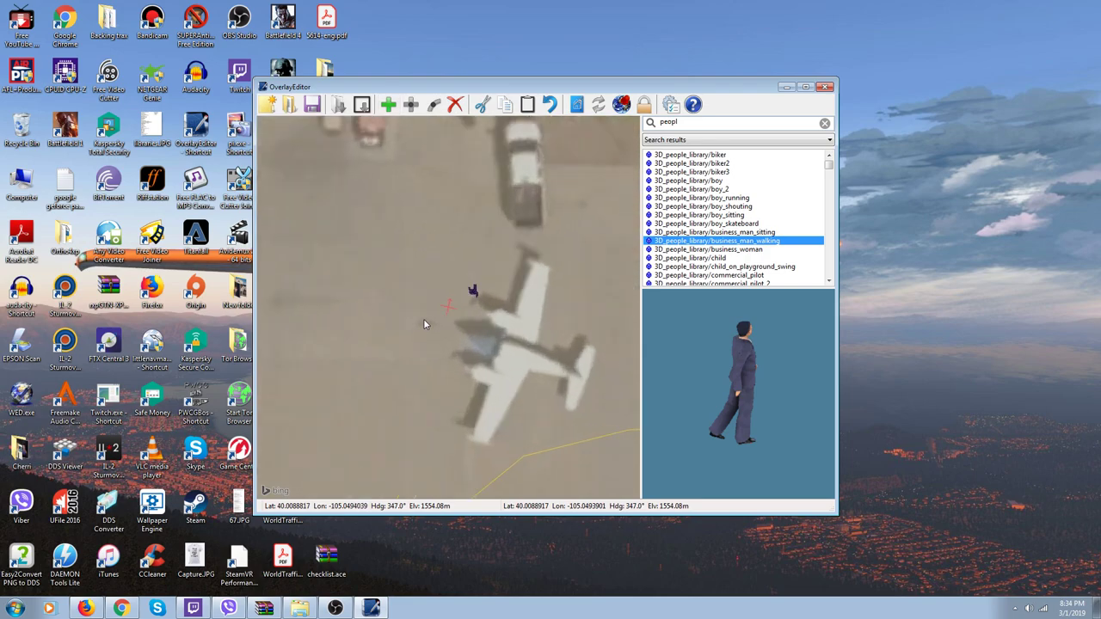
# Select the placed walking businessman and rotate him to a heading of 325.0°
pyautogui.click(471, 293)
pyautogui.hotkey('ctrl', 'Left')
pyautogui.hotkey('ctrl', 'Left')
pyautogui.hotkey('ctrl', 'Left')
pyautogui.hotkey('ctrl', 'Left')
pyautogui.hotkey('ctrl', 'Left')
pyautogui.hotkey('ctrl', 'Left')
pyautogui.hotkey('ctrl', 'Left')
pyautogui.hotkey('ctrl', 'Left')
pyautogui.hotkey('ctrl', 'Left')
# Nudge the walking businessman slightly on the apron, keeping him near the wing of the angled parked aircraft
pyautogui.press('Up')
pyautogui.press('Up')
pyautogui.press('Up')
pyautogui.press('Down')
pyautogui.press('Down')
pyautogui.press('Down')
pyautogui.press('Down')
pyautogui.press('Left')
pyautogui.press('Left')
pyautogui.press('Left')
pyautogui.press('Right')
pyautogui.press('Right')
pyautogui.scroll(-3, 459, 241)
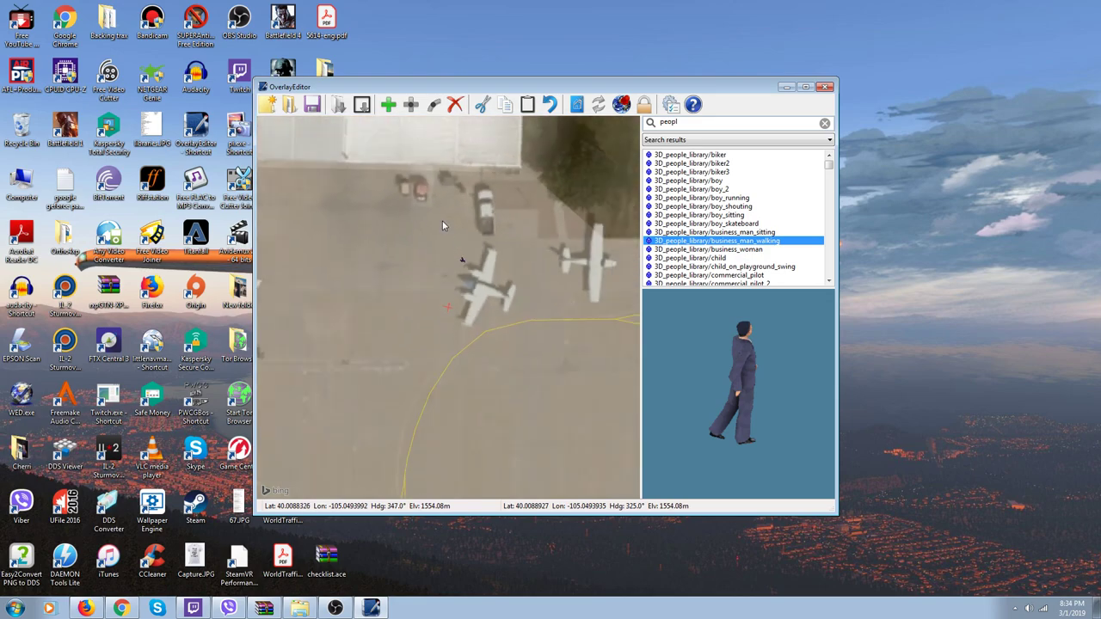
# Open the 71V_Scenery_Pack scenery package without saving the changes to the untitled scenery
pyautogui.click(289, 105)
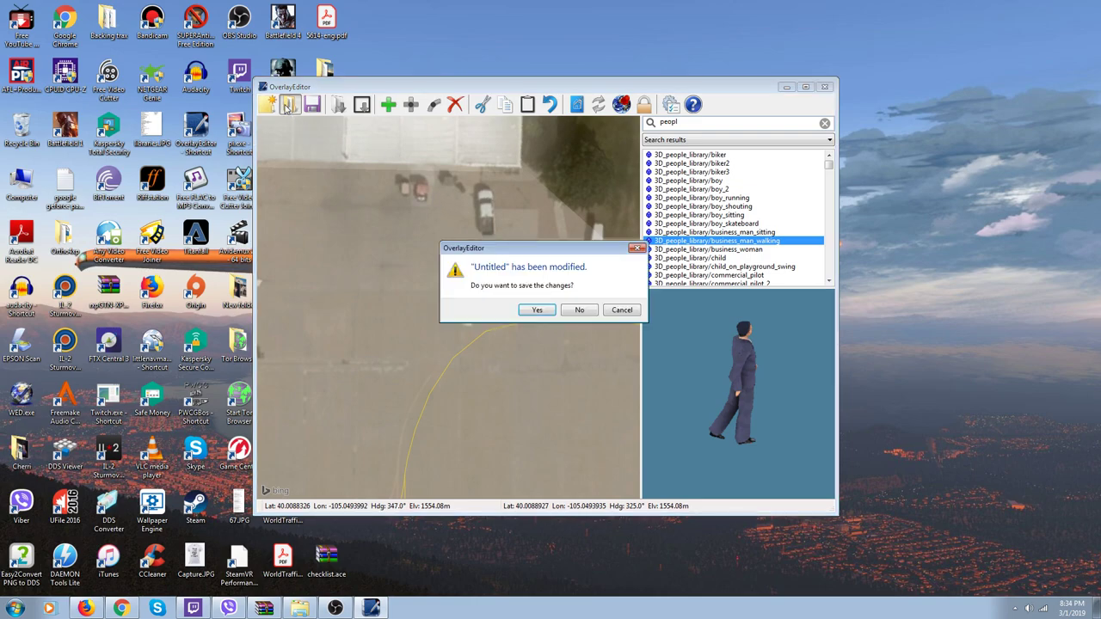
pyautogui.click(579, 311)
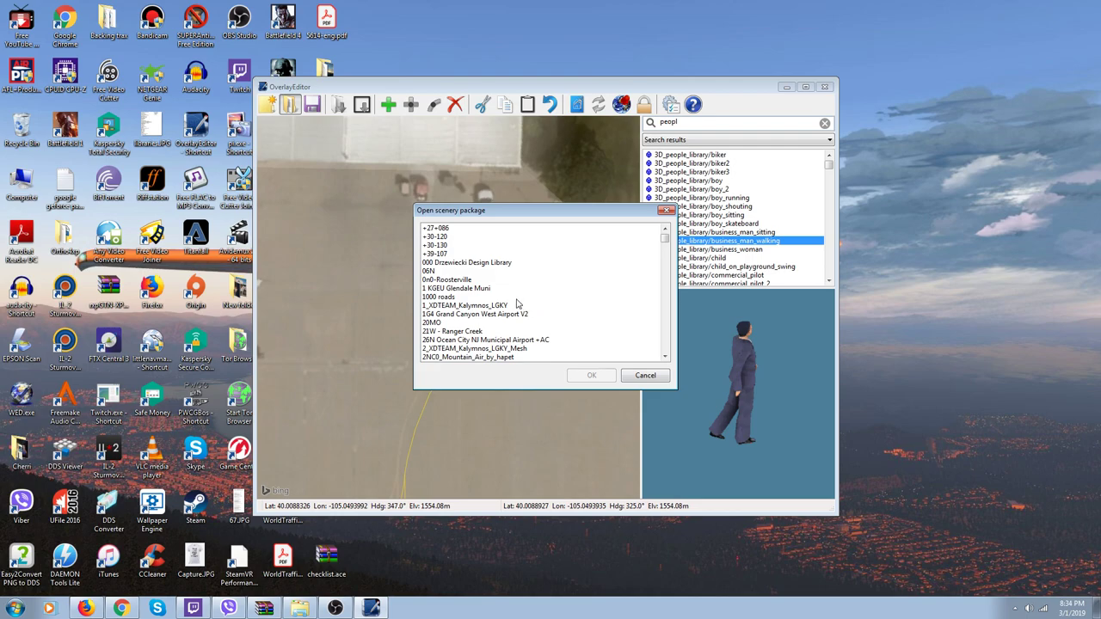
pyautogui.scroll(-10, 478, 278)
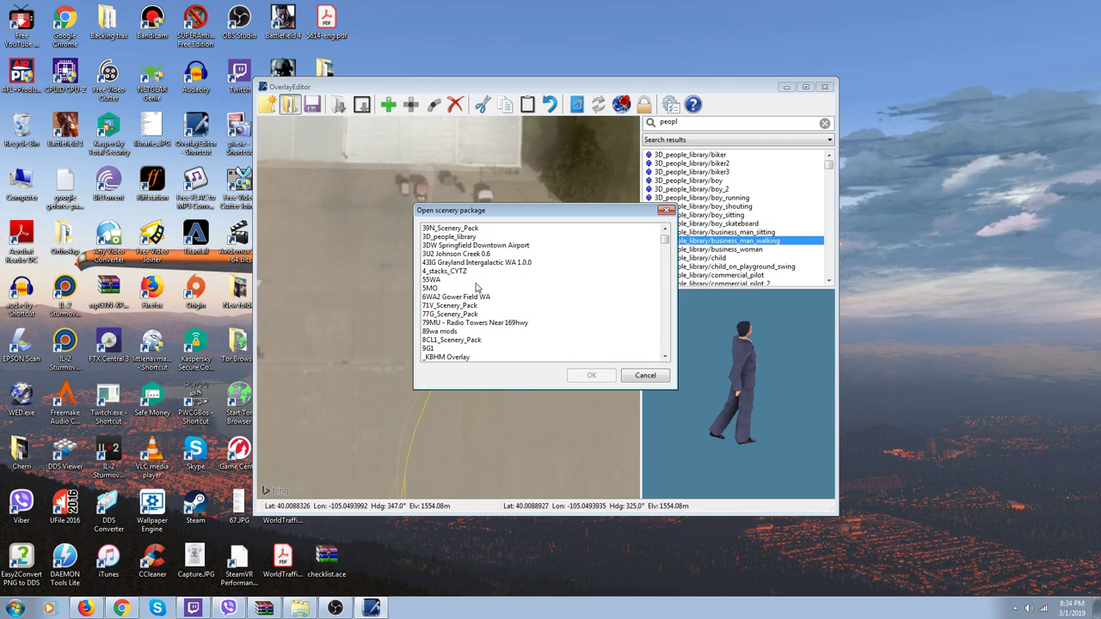
pyautogui.scroll(-1, 478, 288)
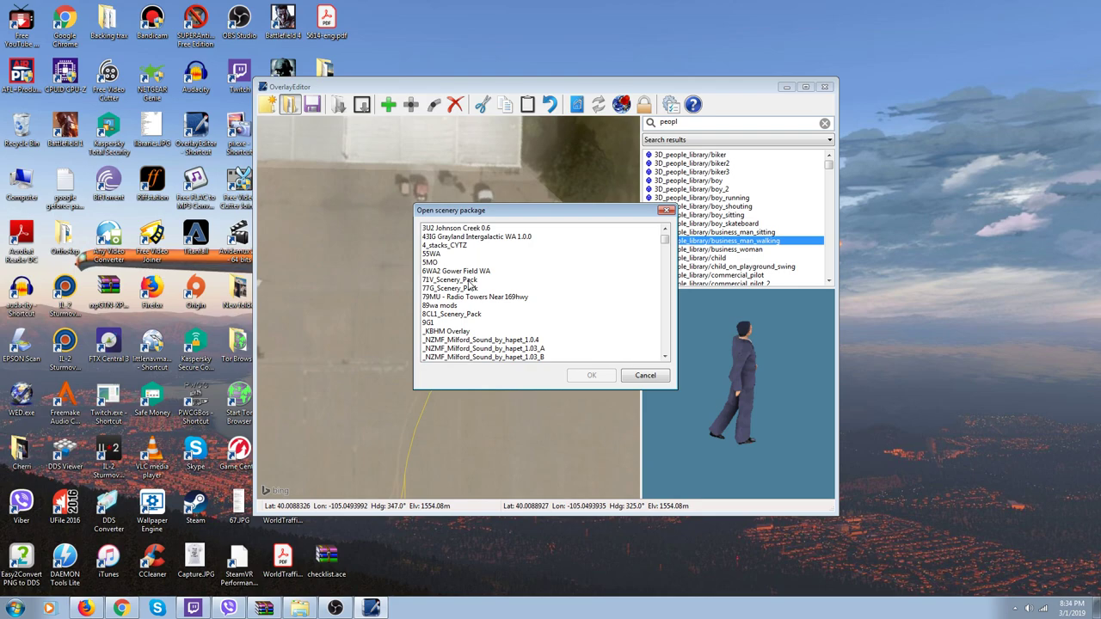
pyautogui.click(471, 281)
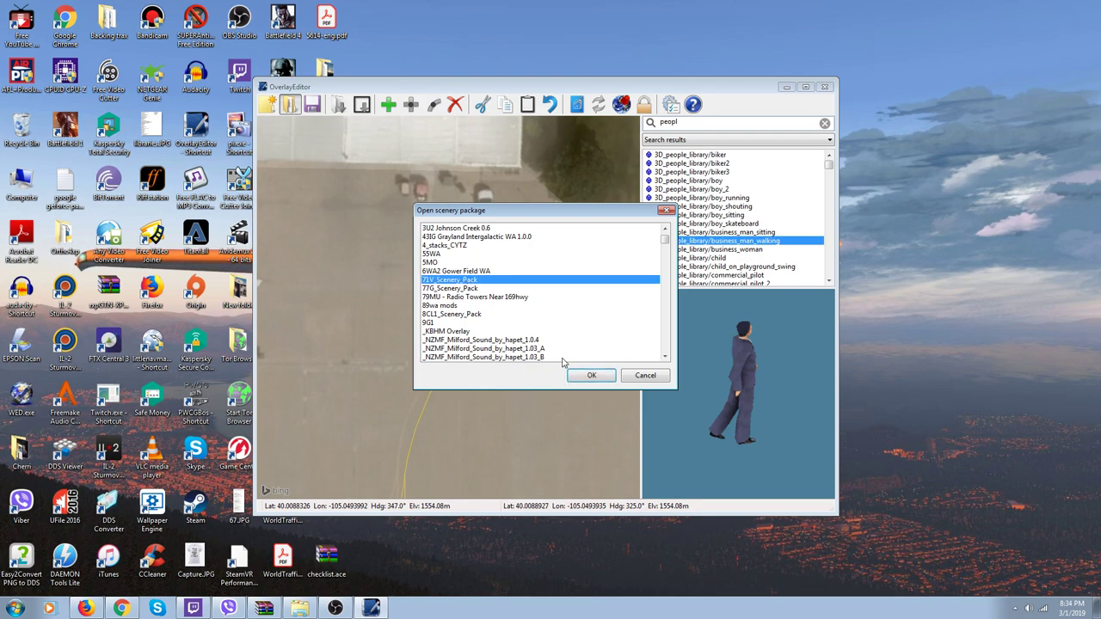
pyautogui.click(582, 377)
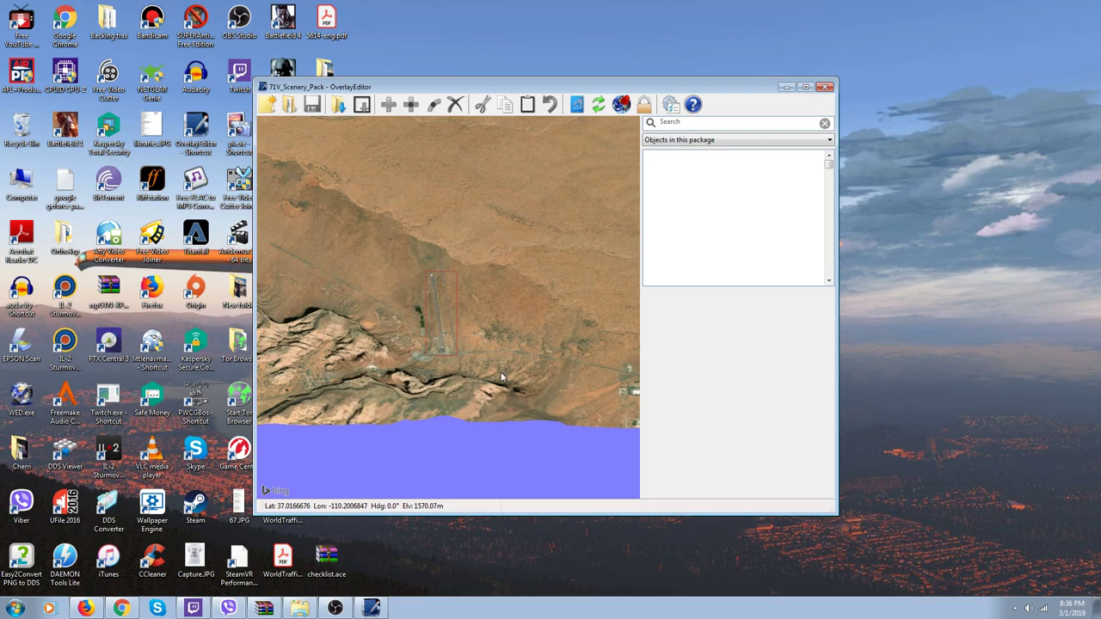
# Examine the southern runway end and the adjoining paved apron in the 71V imagery
pyautogui.scroll(2, 463, 378)
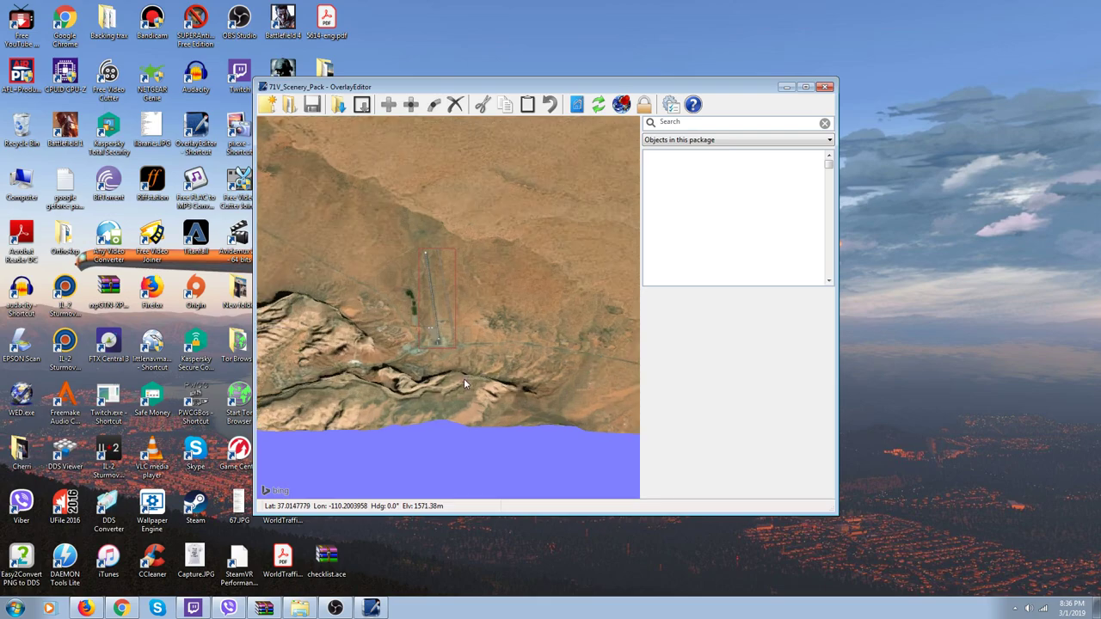
pyautogui.scroll(3, 464, 383)
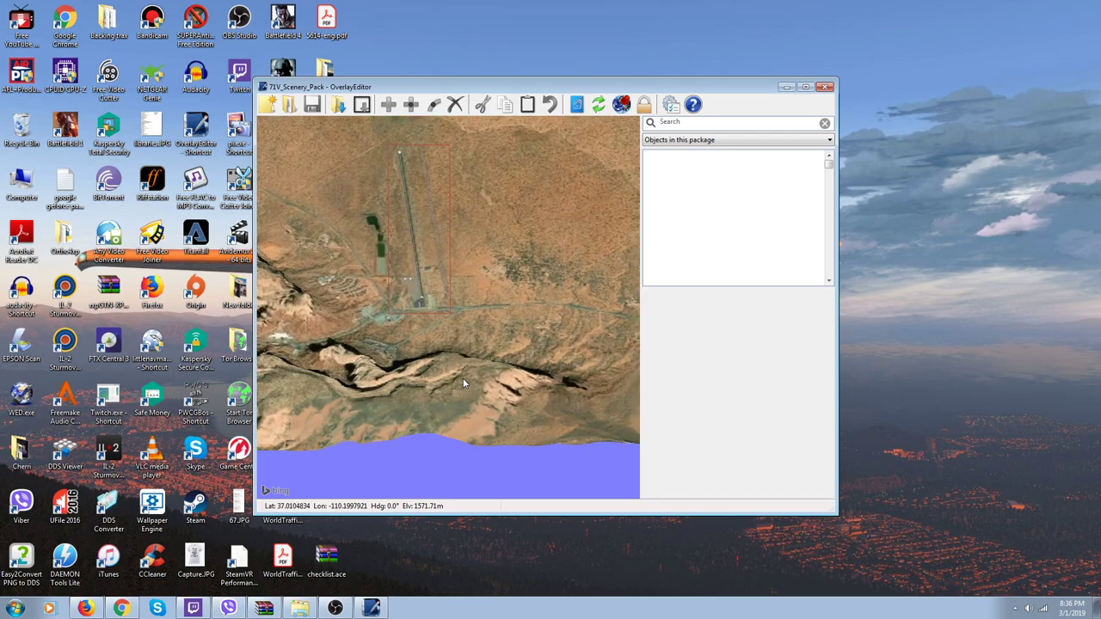
pyautogui.scroll(3, 462, 375)
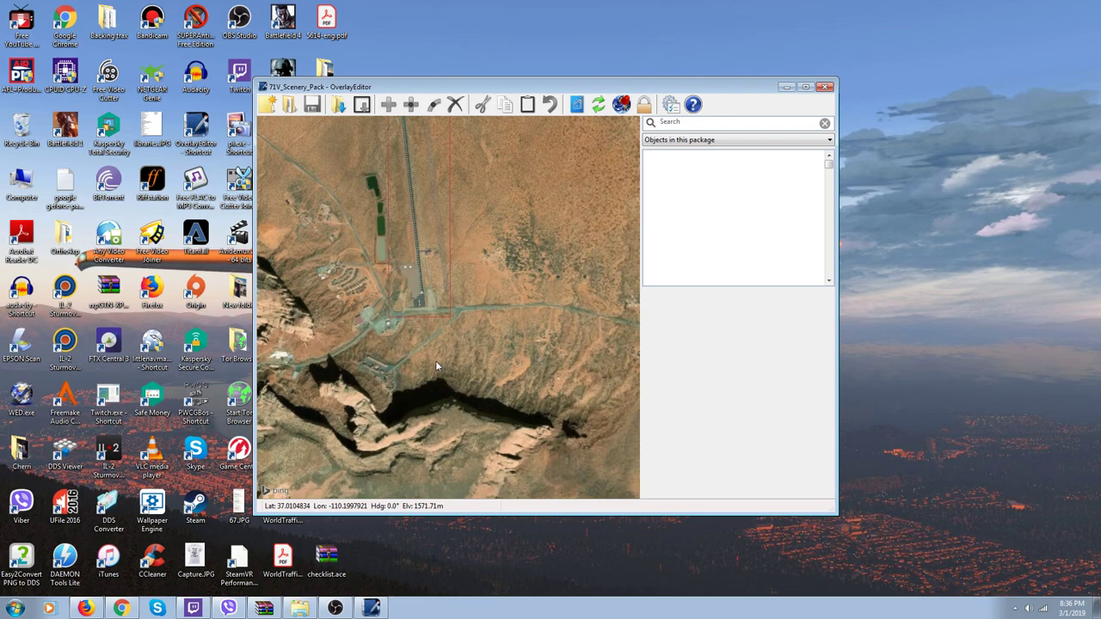
pyautogui.scroll(2, 436, 360)
pyautogui.scroll(1, 434, 361)
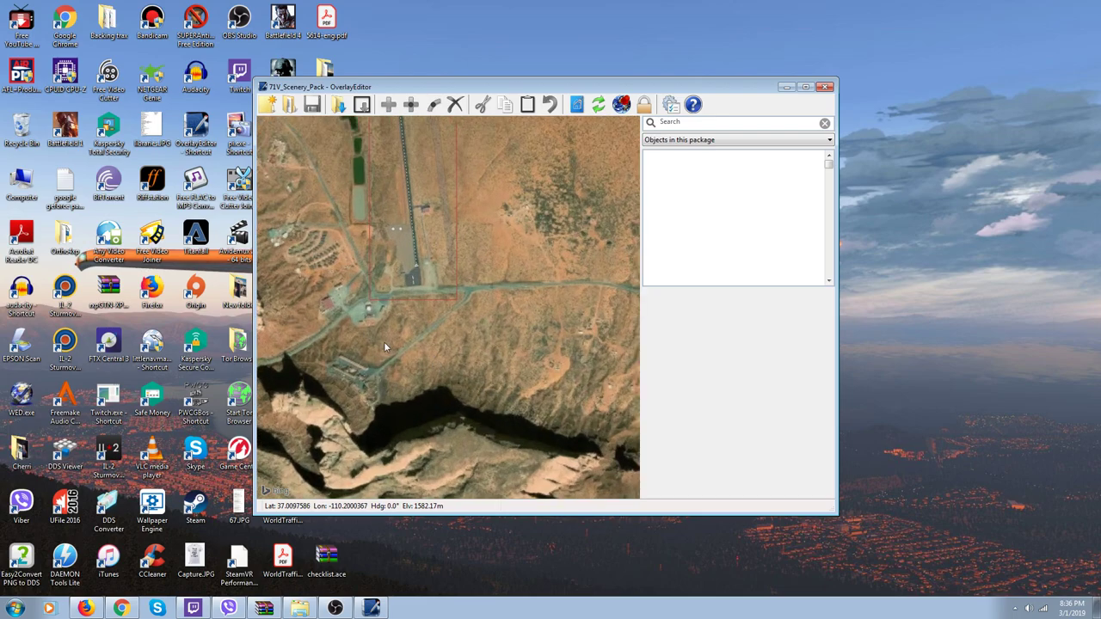
pyautogui.scroll(1, 384, 280)
pyautogui.scroll(2, 402, 254)
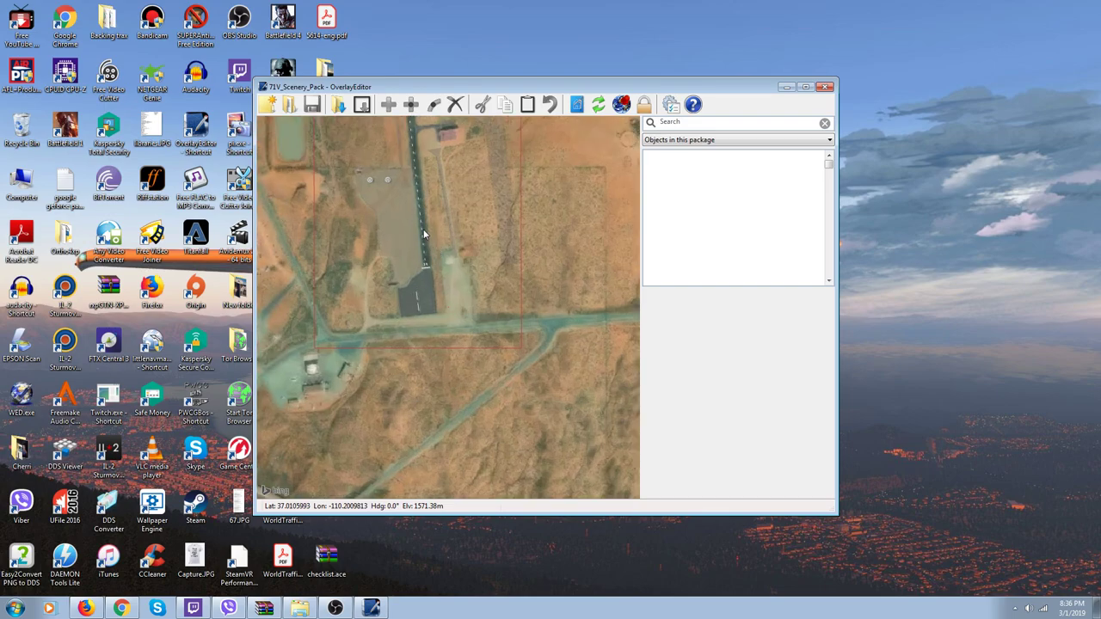
pyautogui.scroll(1, 423, 229)
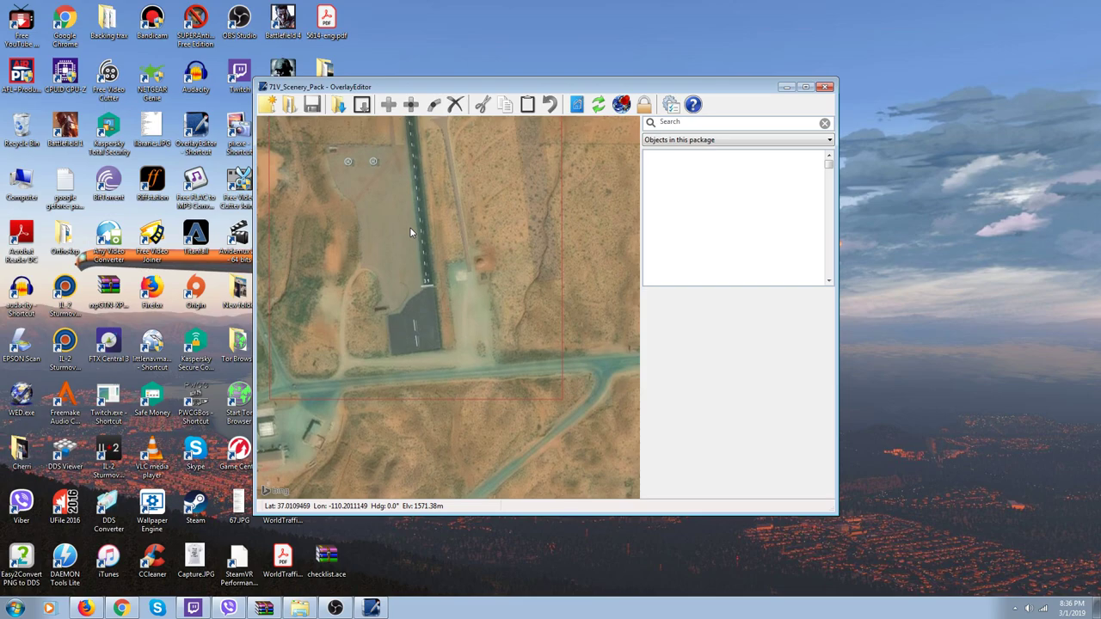
# Follow the runway from its southern end past the small hangar to its northern end, checking for objects and details
pyautogui.press('Up')
pyautogui.press('Up')
pyautogui.press('Up')
pyautogui.press('Up')
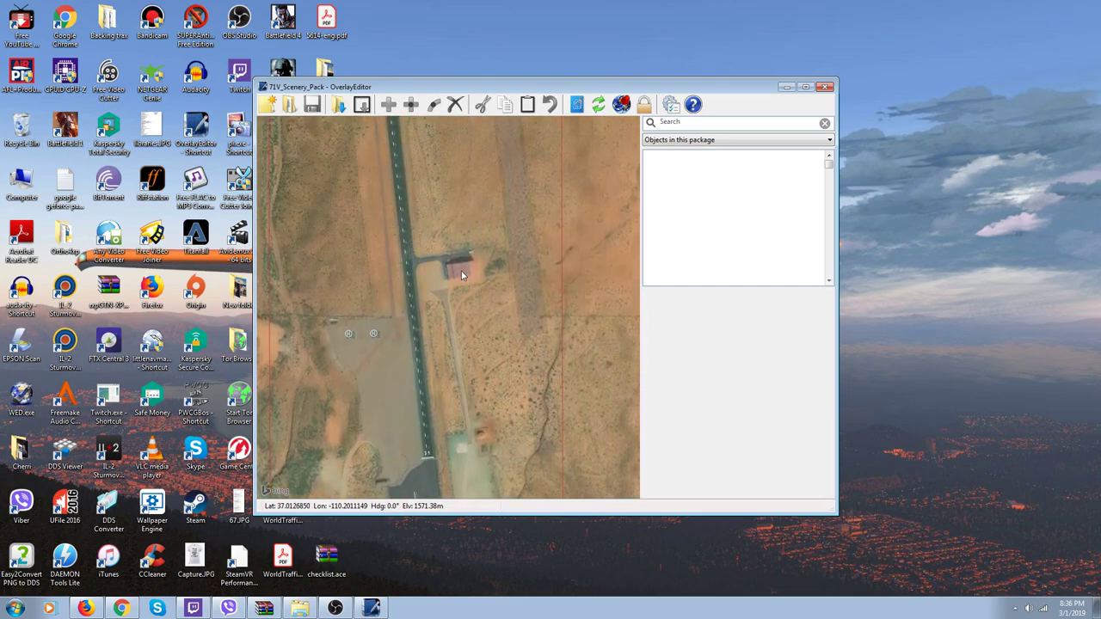
pyautogui.press('Up')
pyautogui.press('Up')
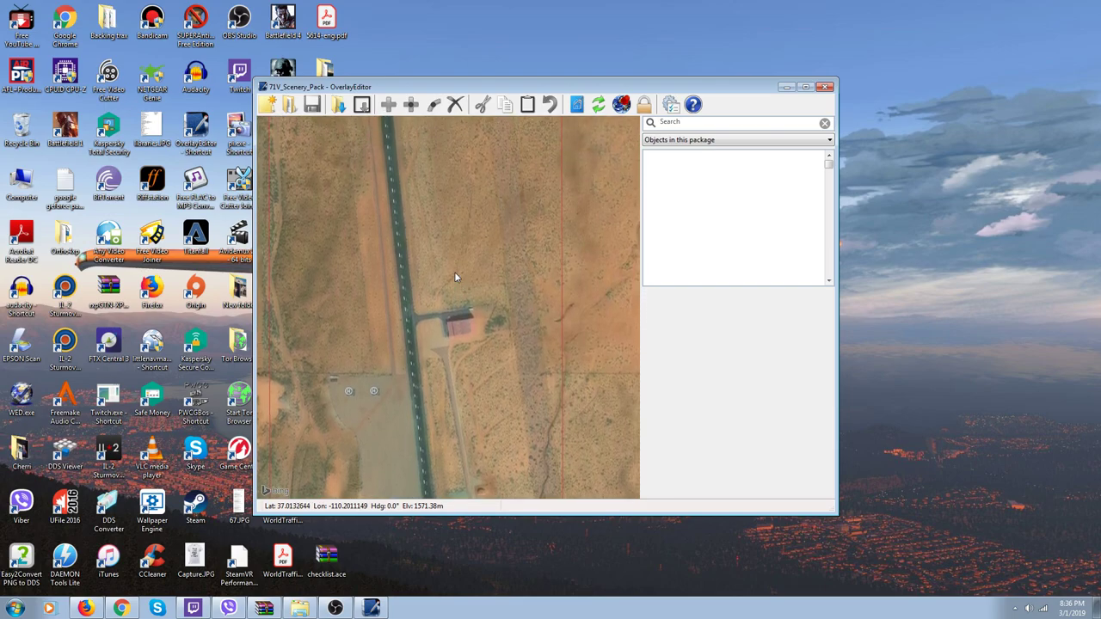
pyautogui.press('Up')
pyautogui.press('Up')
pyautogui.press('Up')
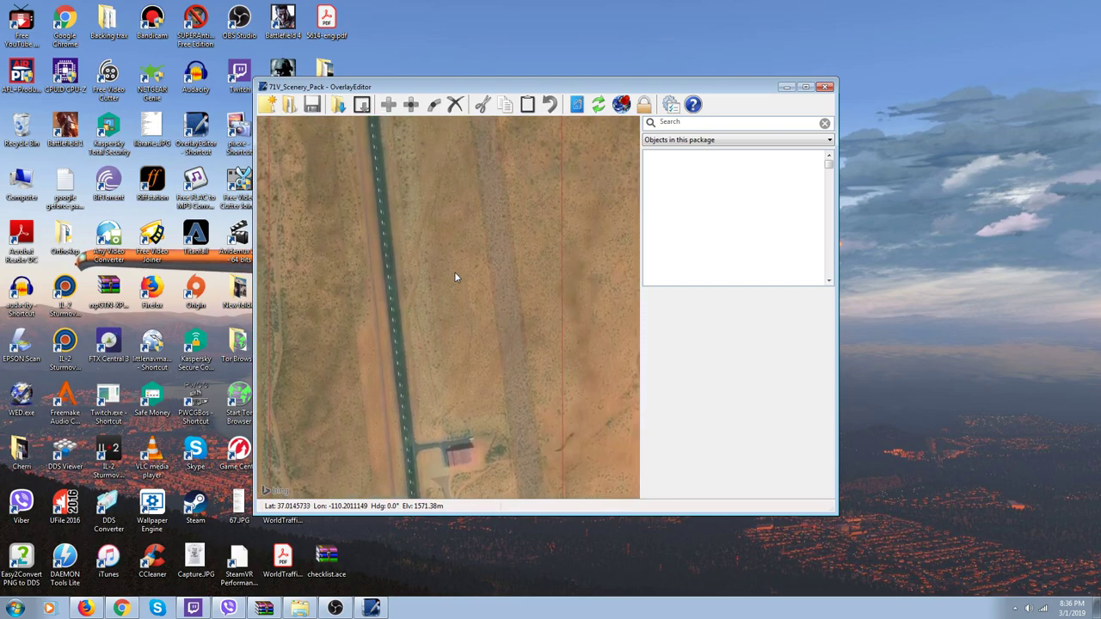
pyautogui.press('Up')
pyautogui.press('Up')
pyautogui.press('Up')
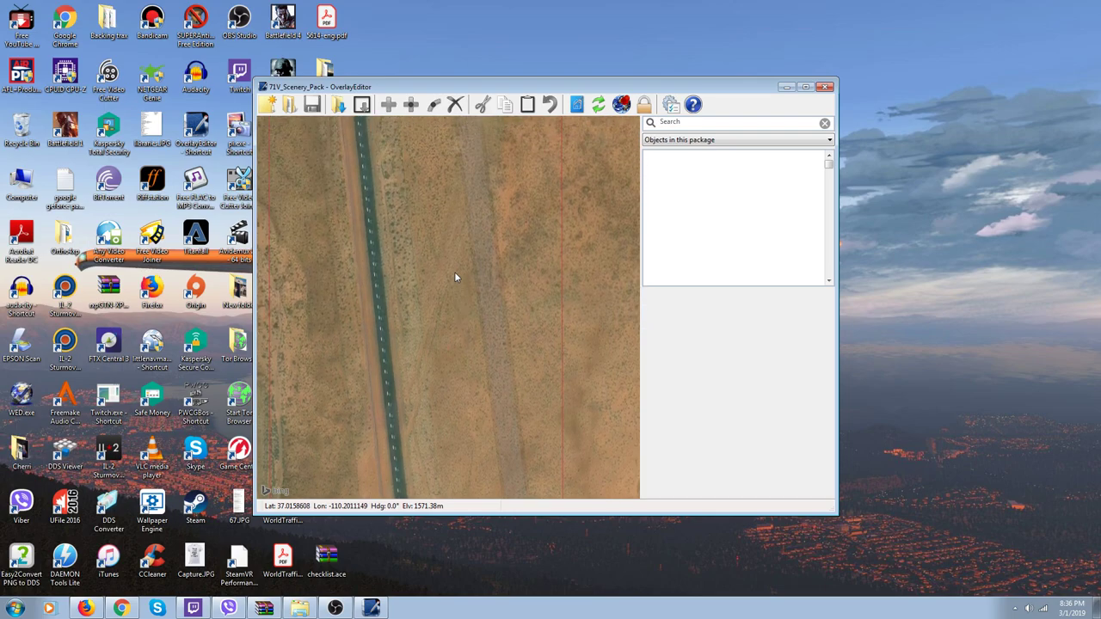
pyautogui.press('Up')
pyautogui.press('Up')
pyautogui.press('Up')
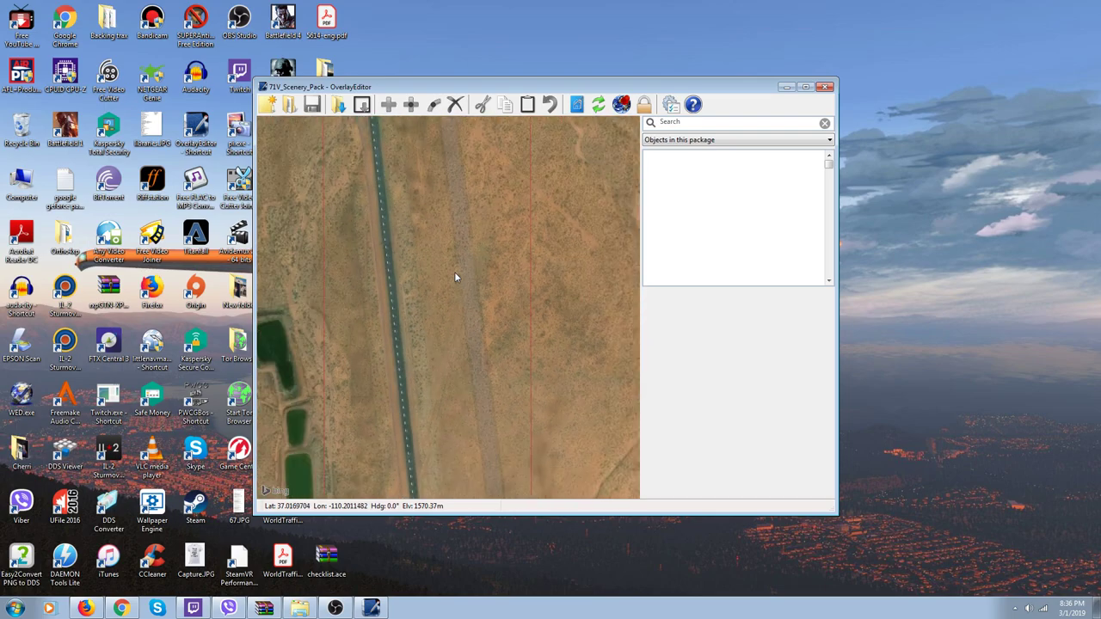
pyautogui.press('Up')
pyautogui.press('Up')
pyautogui.press('Up')
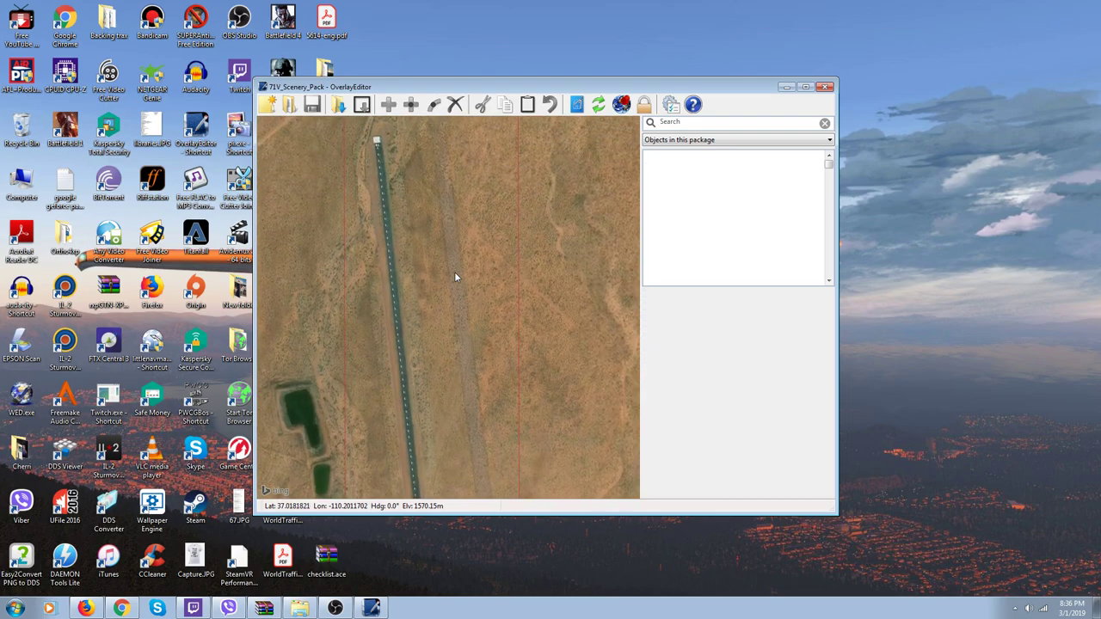
# Follow the runway back south past the ponds and the small hangar to the apron and road junction
pyautogui.press('Down')
pyautogui.press('Down')
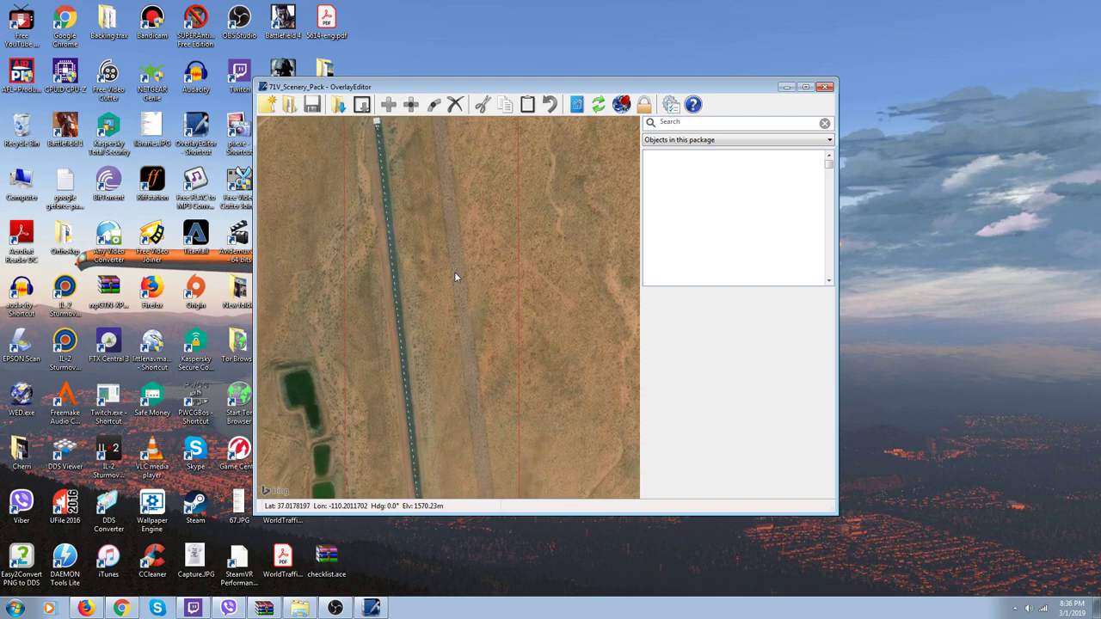
pyautogui.press('Down')
pyautogui.press('Down')
pyautogui.press('Down')
pyautogui.press('Down')
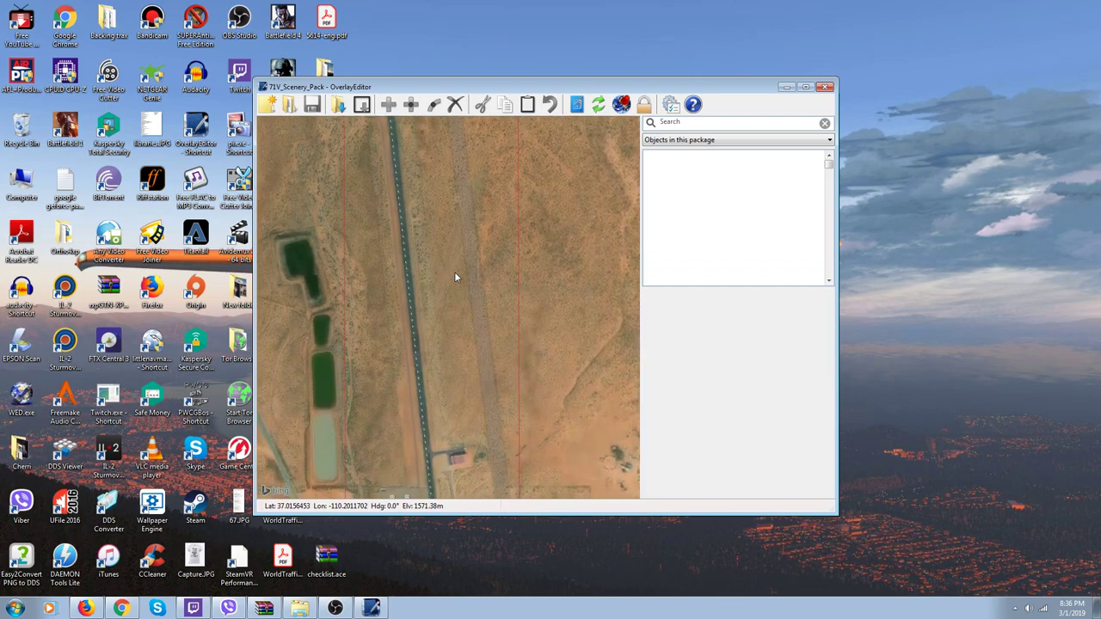
pyautogui.press('Down')
pyautogui.press('Down')
pyautogui.press('Down')
pyautogui.press('Down')
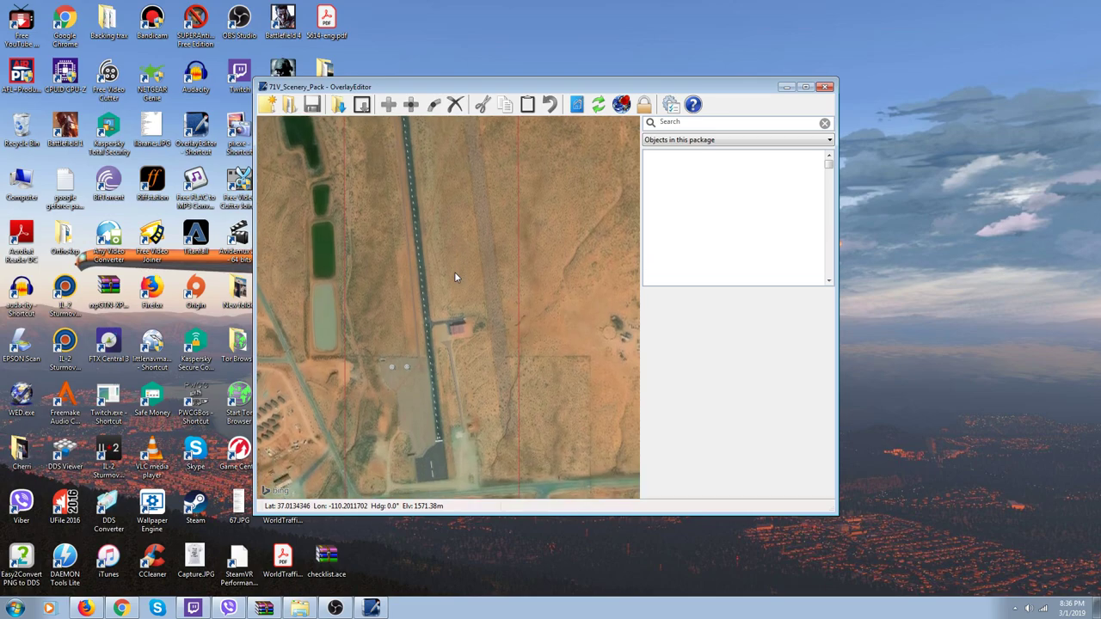
pyautogui.press('Down')
pyautogui.press('Down')
pyautogui.press('Down')
pyautogui.press('Down')
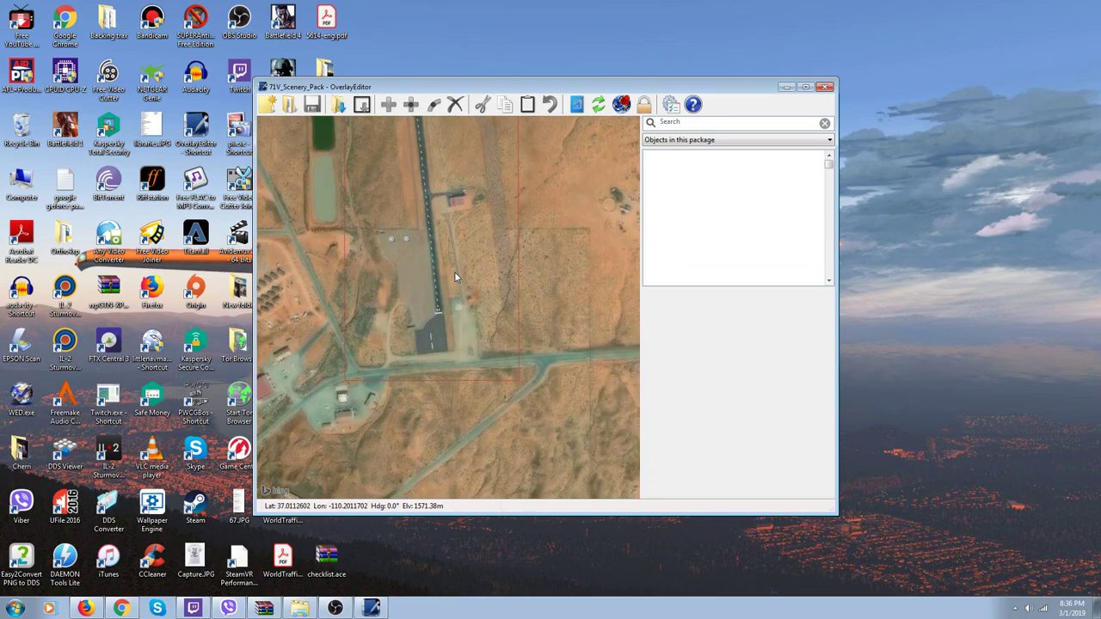
pyautogui.press('Left')
pyautogui.press('Left')
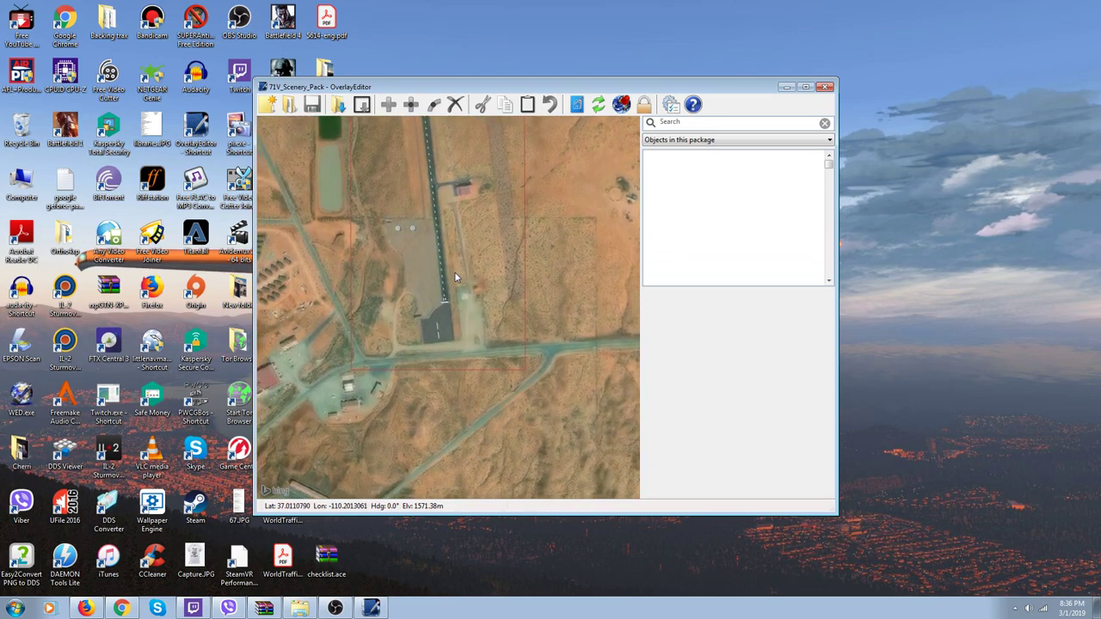
# Search all object libraries for cessna, with the map centred on the apron beside the southern runway end
pyautogui.scroll(3, 455, 272)
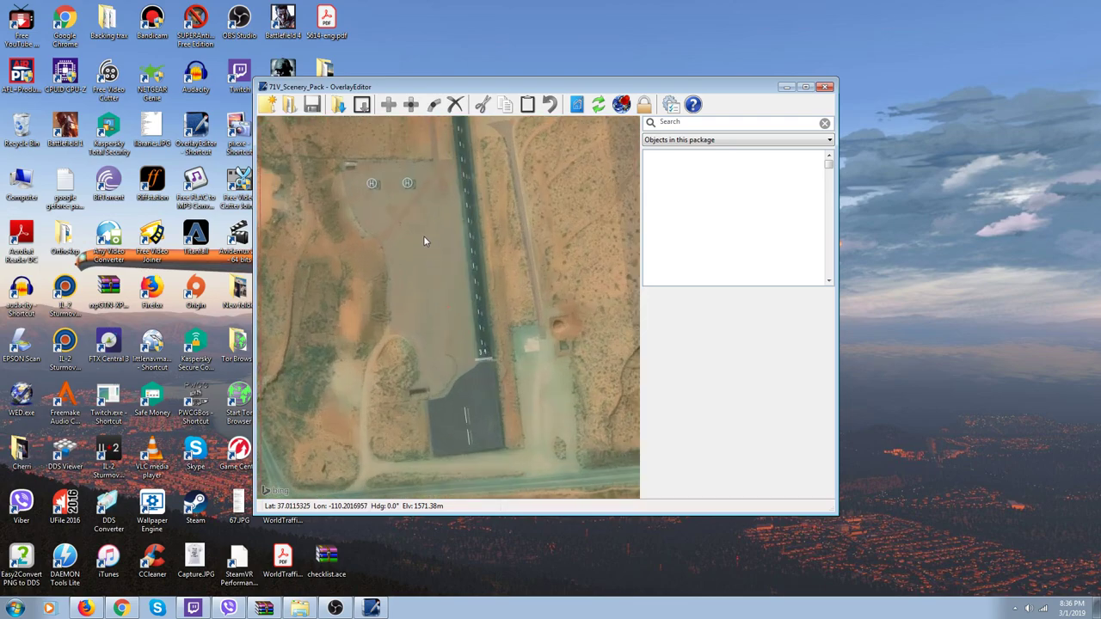
pyautogui.scroll(1, 420, 232)
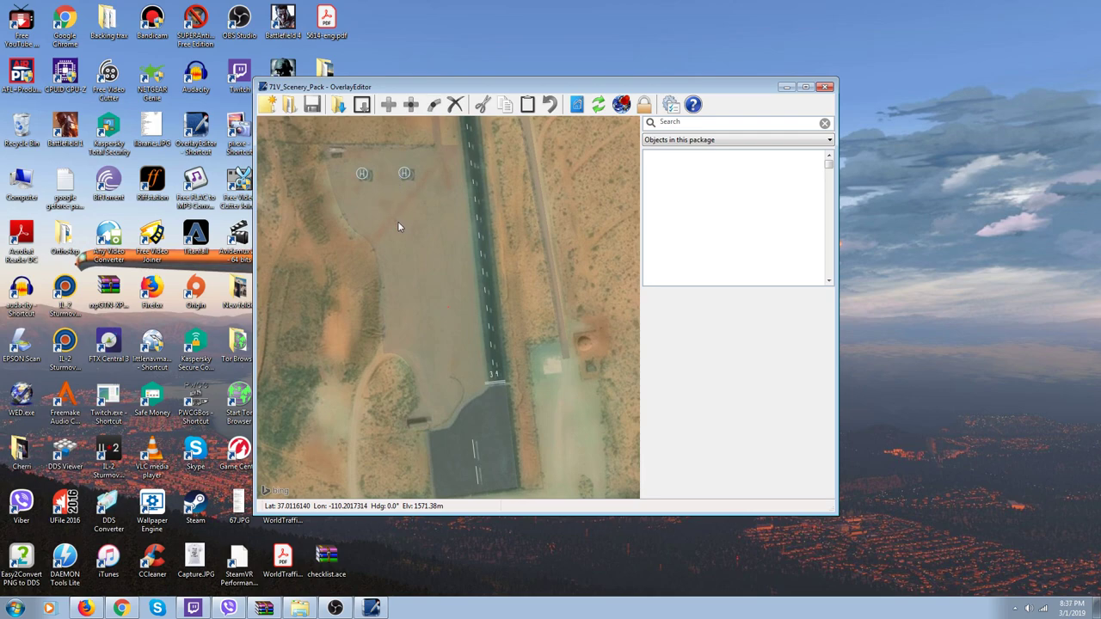
pyautogui.click(831, 143)
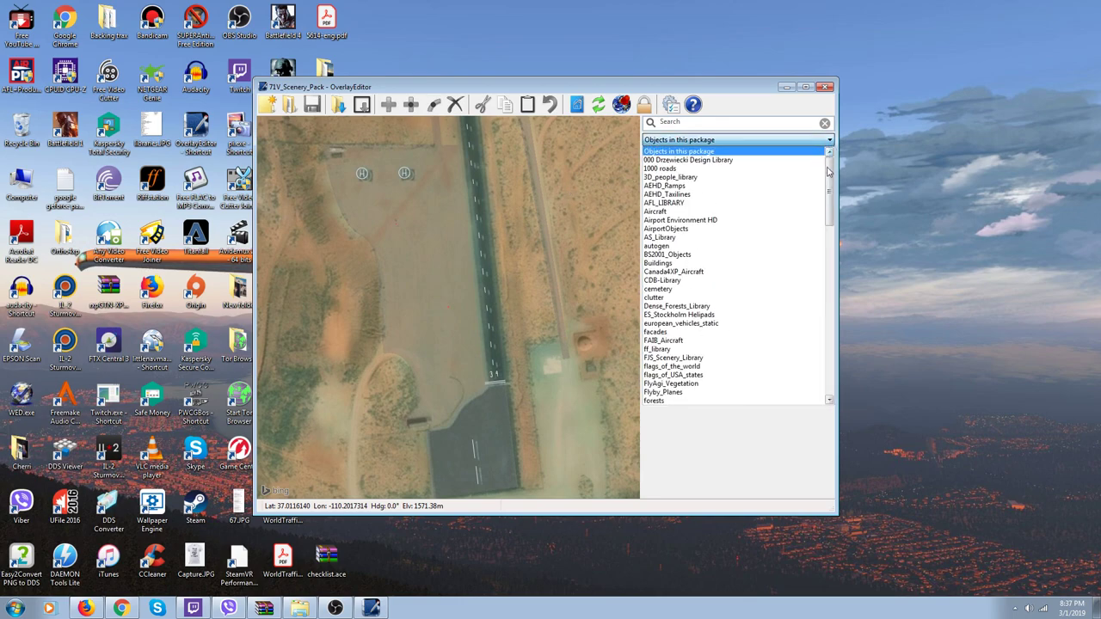
pyautogui.moveTo(828, 179); pyautogui.dragTo(825, 357)
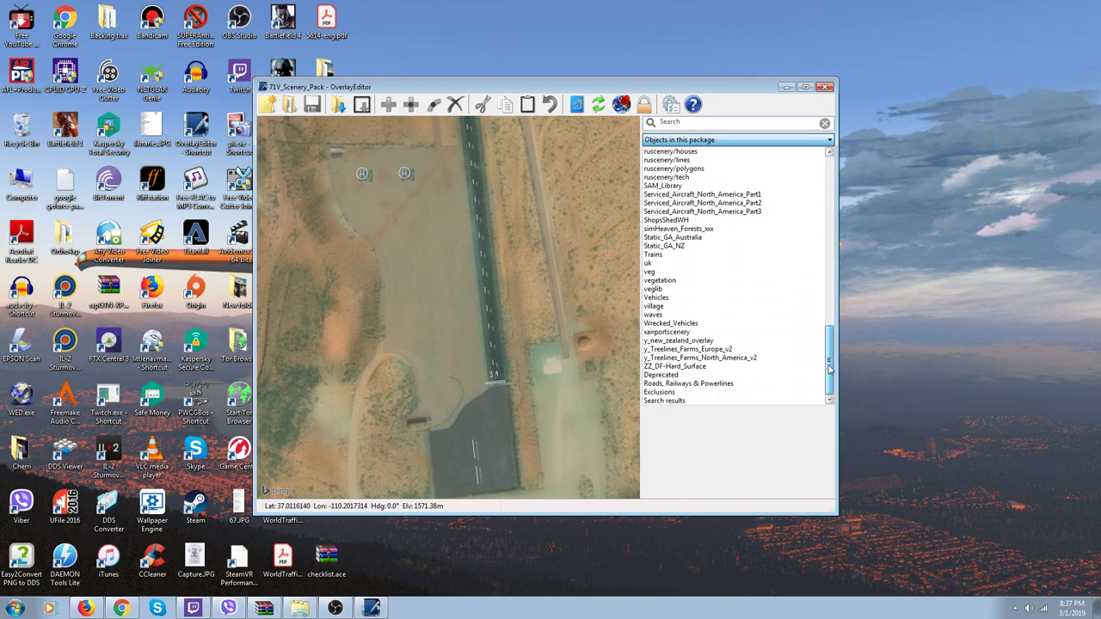
pyautogui.click(795, 402)
pyautogui.click(701, 124)
pyautogui.write('cessna')
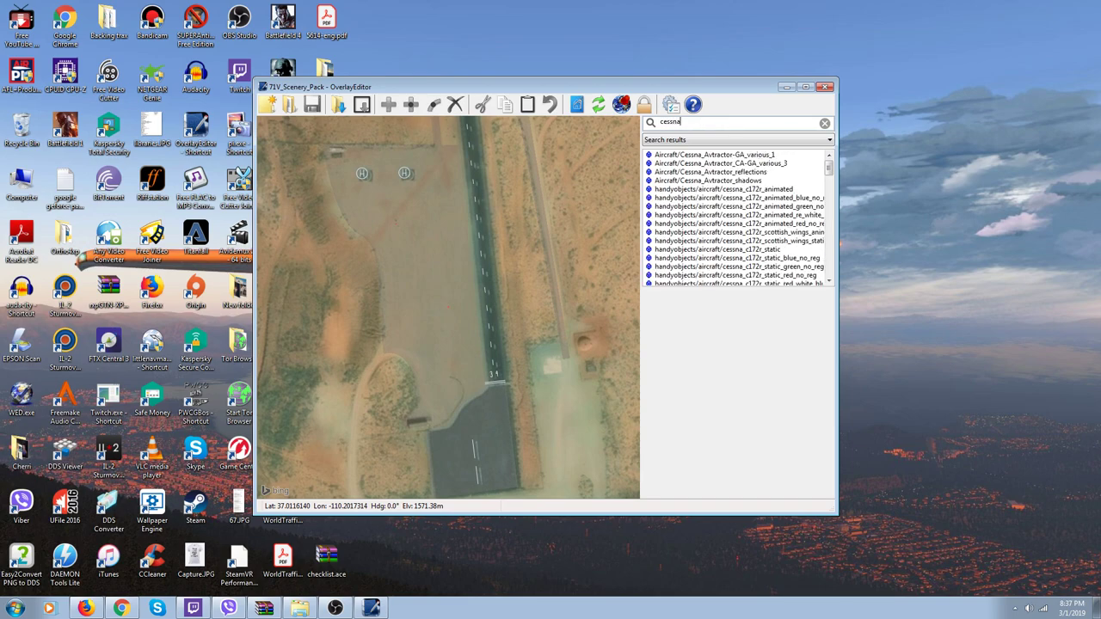
# Place the green animated Cessna C172R without registration on the apron's western edge and rotate it to face east
pyautogui.click(741, 190)
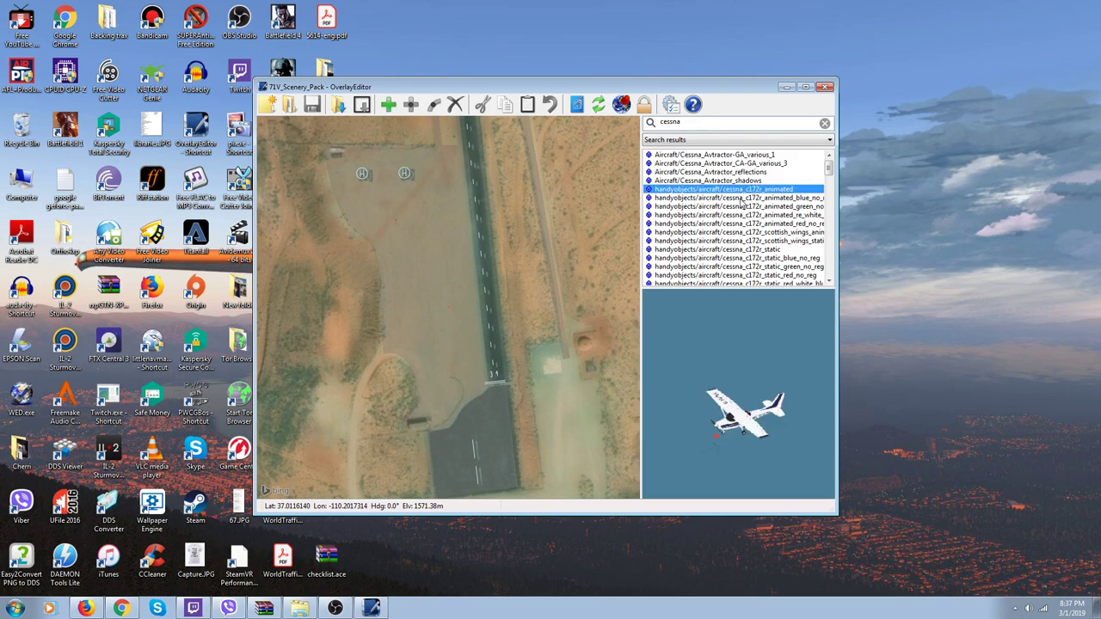
pyautogui.click(741, 199)
pyautogui.click(739, 209)
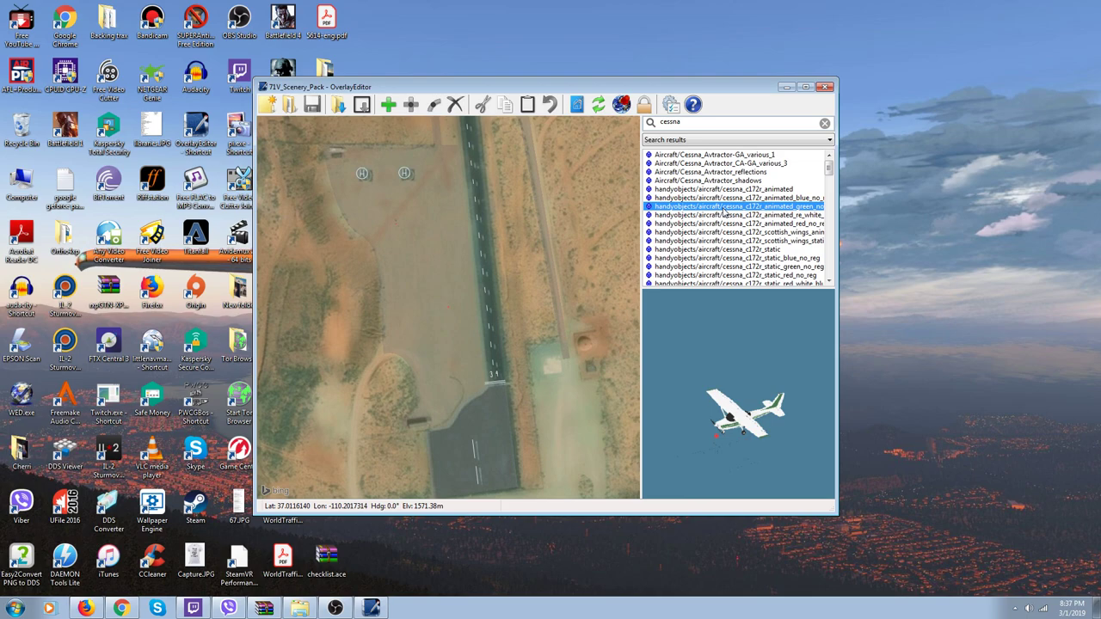
pyautogui.press('Left')
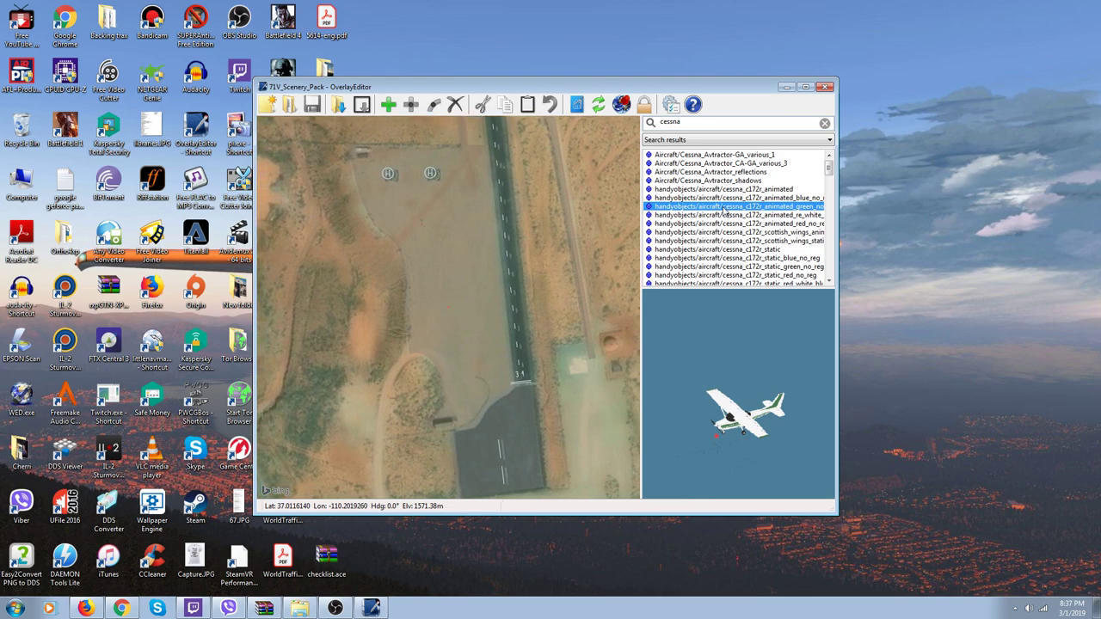
pyautogui.press('Left')
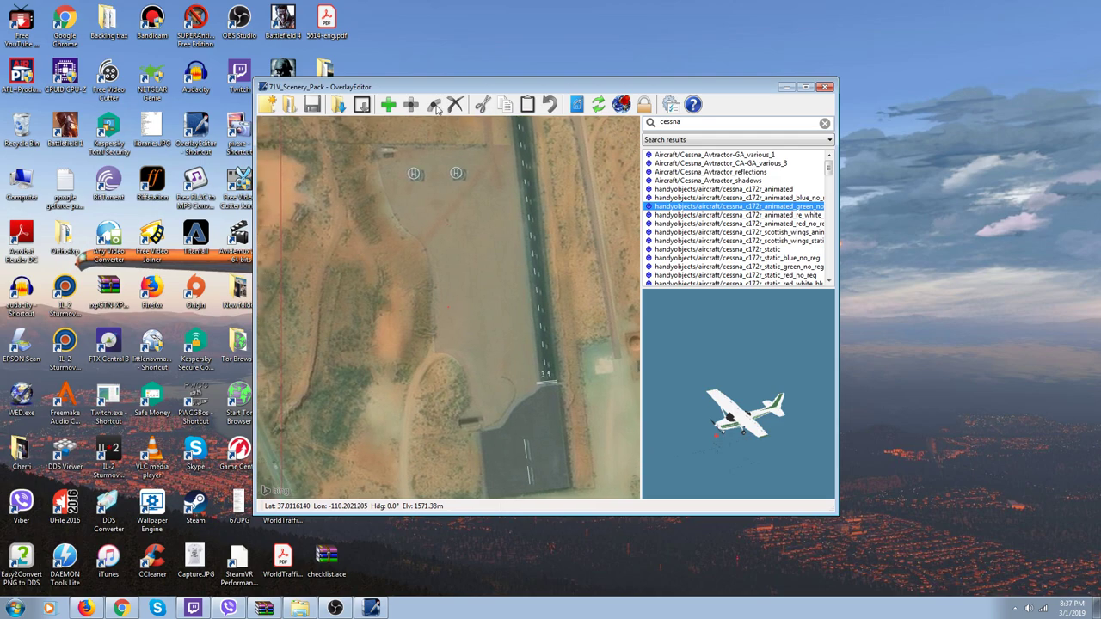
pyautogui.click(389, 105)
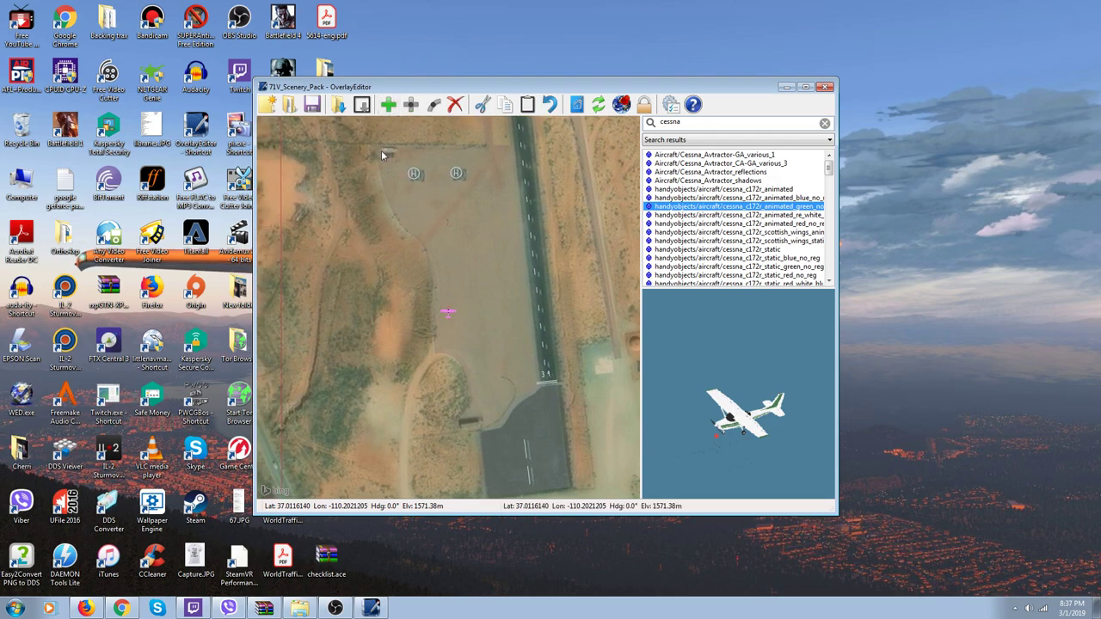
pyautogui.hotkey('ctrl', 'Right')
# Place a second green animated Cessna C172R just north of the first one and rotate it to heading 86°
pyautogui.press('Up')
pyautogui.press('Up')
pyautogui.press('Up')
pyautogui.click(388, 105)
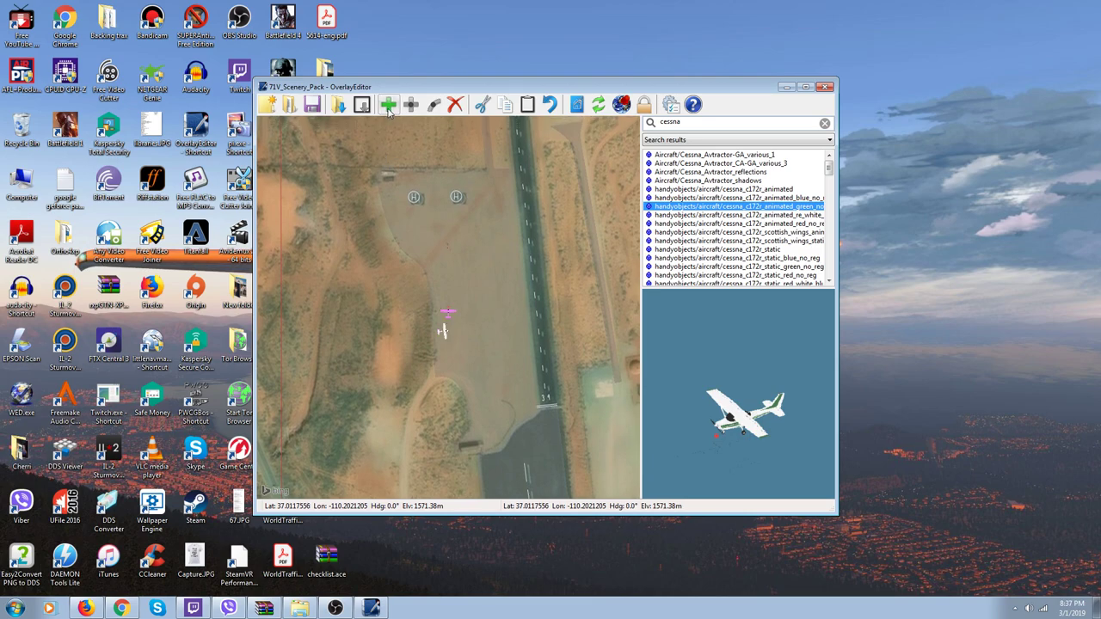
pyautogui.hotkey('ctrl', 'shift', 'Right')
pyautogui.hotkey('ctrl', 'shift', 'Right')
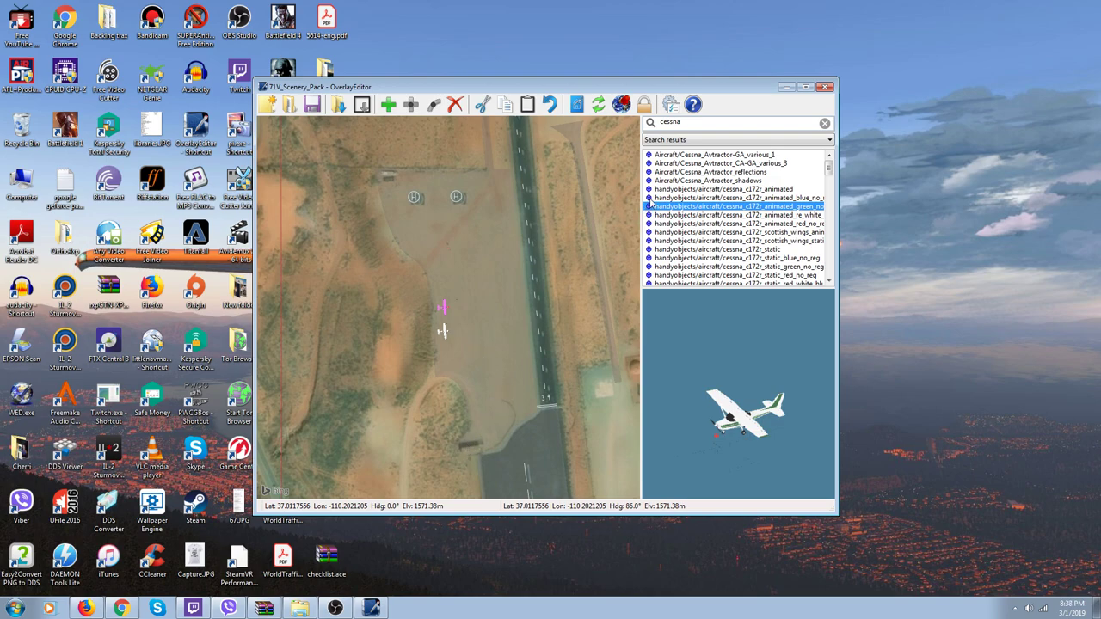
# Replace the cessna search with a search for hangar objects
pyautogui.click(689, 123)
pyautogui.press('BackSpace')
pyautogui.press('BackSpace')
pyautogui.press('BackSpace')
pyautogui.press('BackSpace')
pyautogui.press('BackSpace')
pyautogui.press('BackSpace')
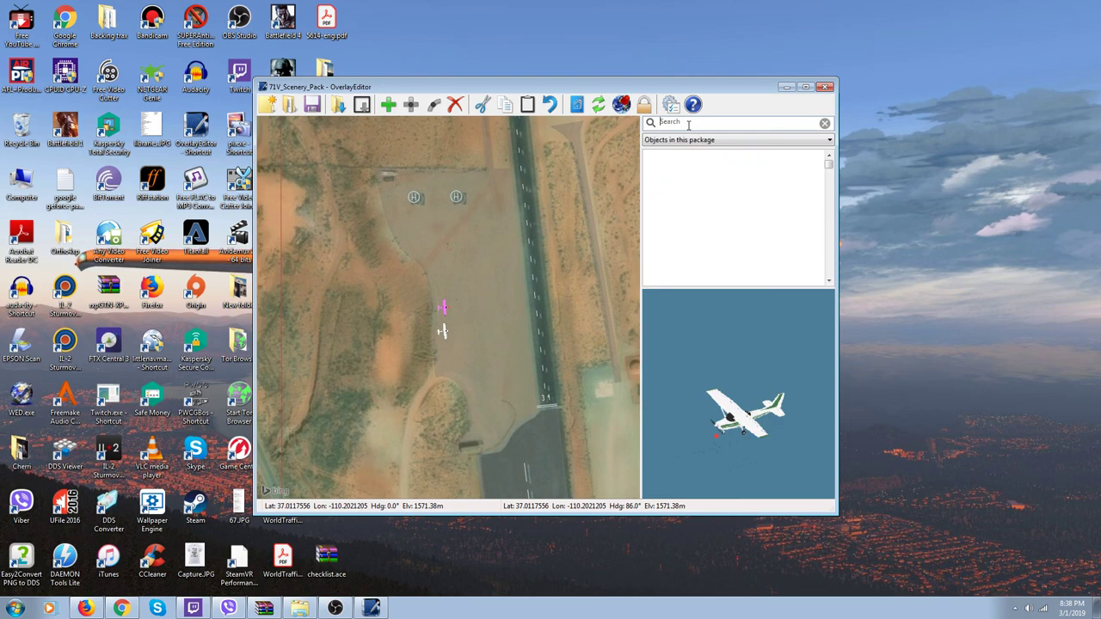
pyautogui.write('Hangar')
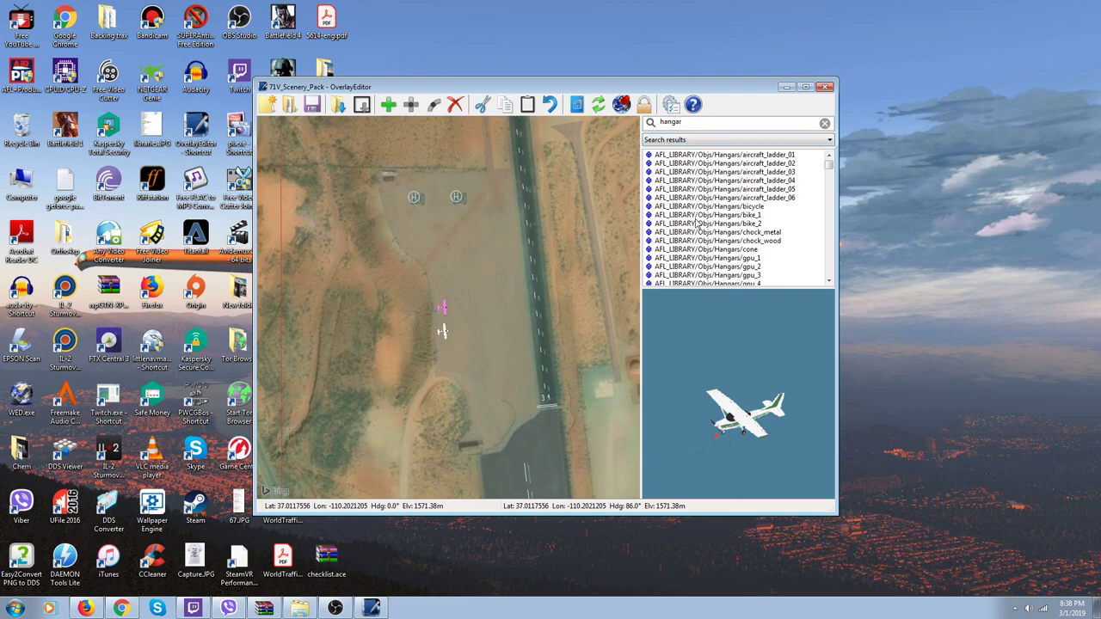
# Browse the hangar search results and preview the CDB-Library Fiji hangars and the gray hangar models
pyautogui.click(830, 282)
pyautogui.click(830, 281)
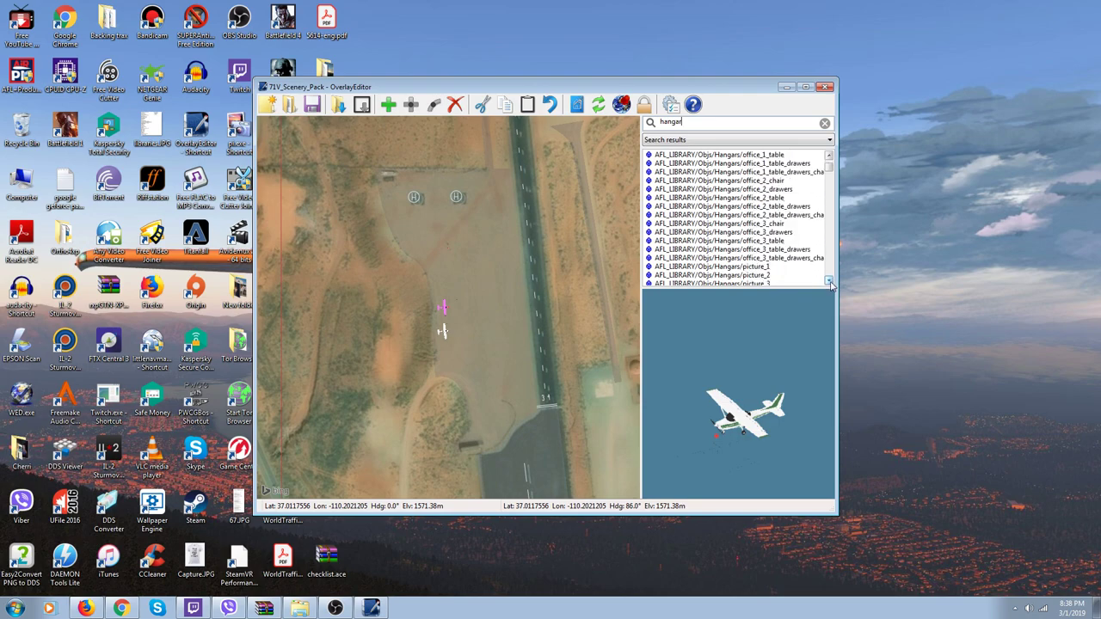
pyautogui.click(830, 281)
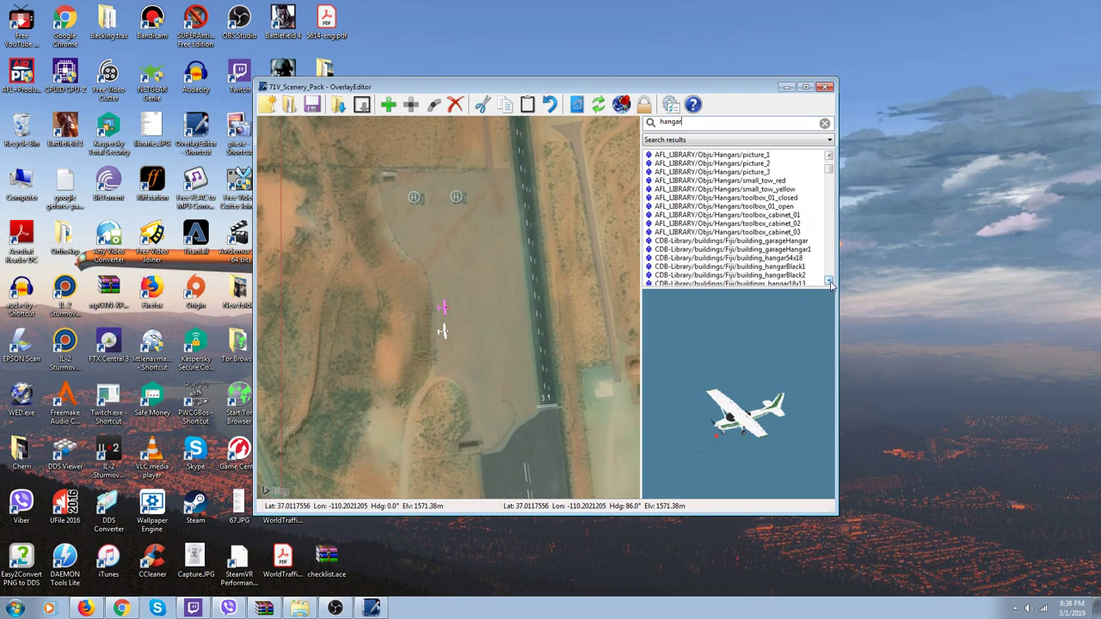
pyautogui.click(787, 242)
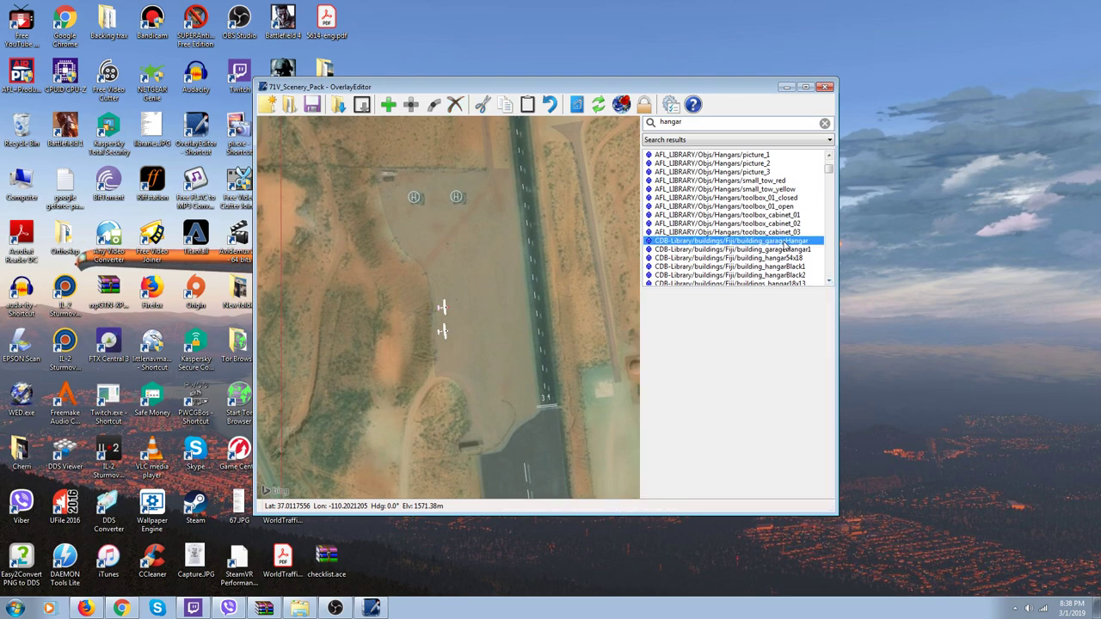
pyautogui.click(785, 251)
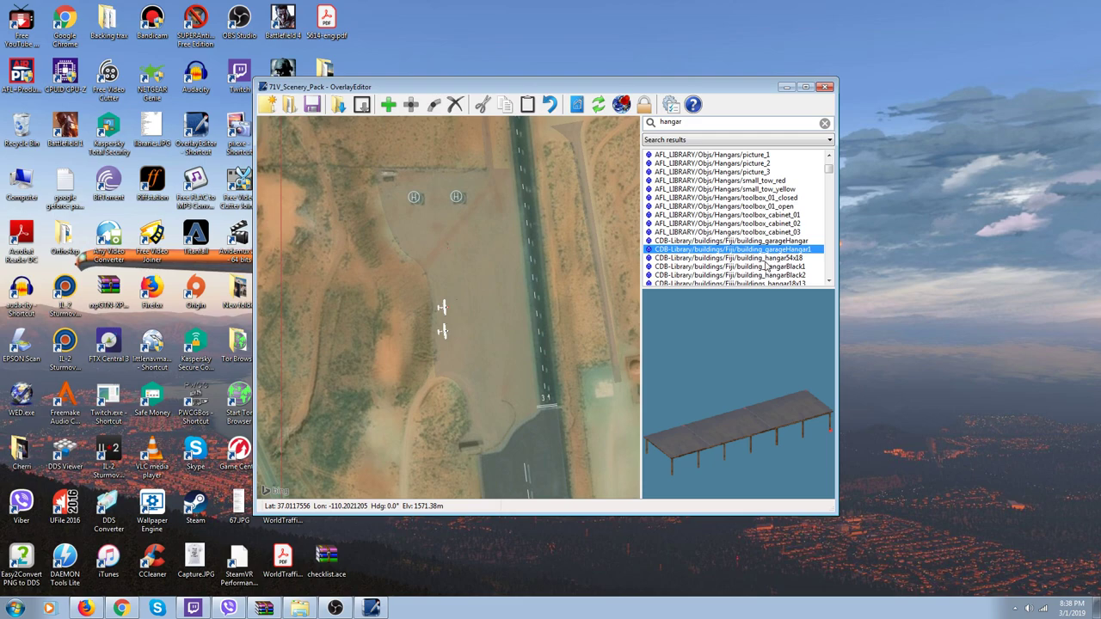
pyautogui.click(765, 259)
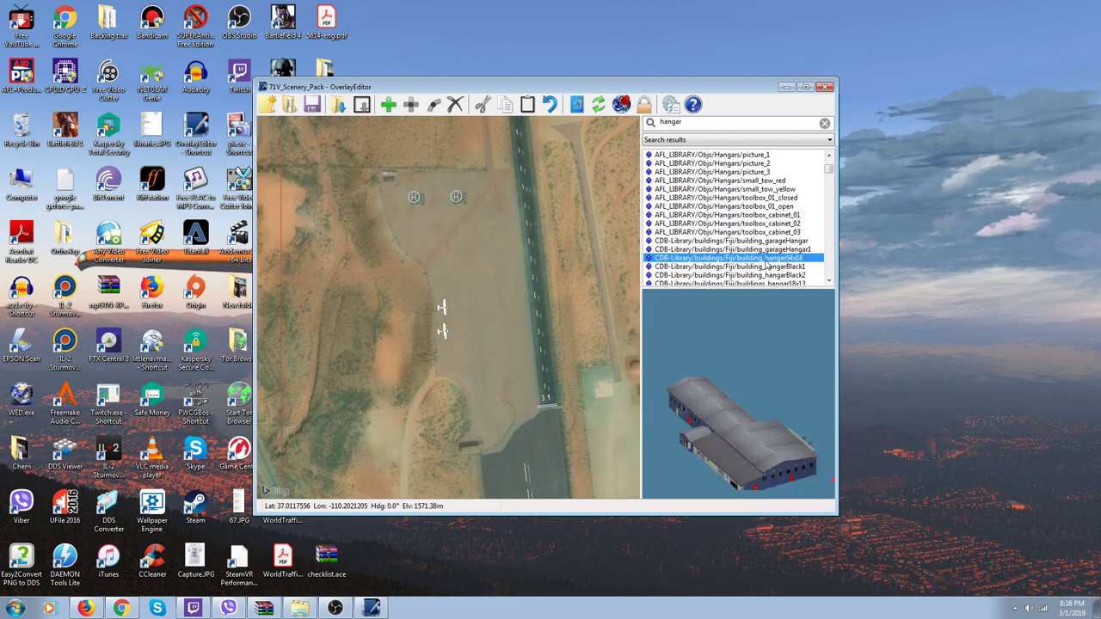
pyautogui.scroll(-4, 767, 264)
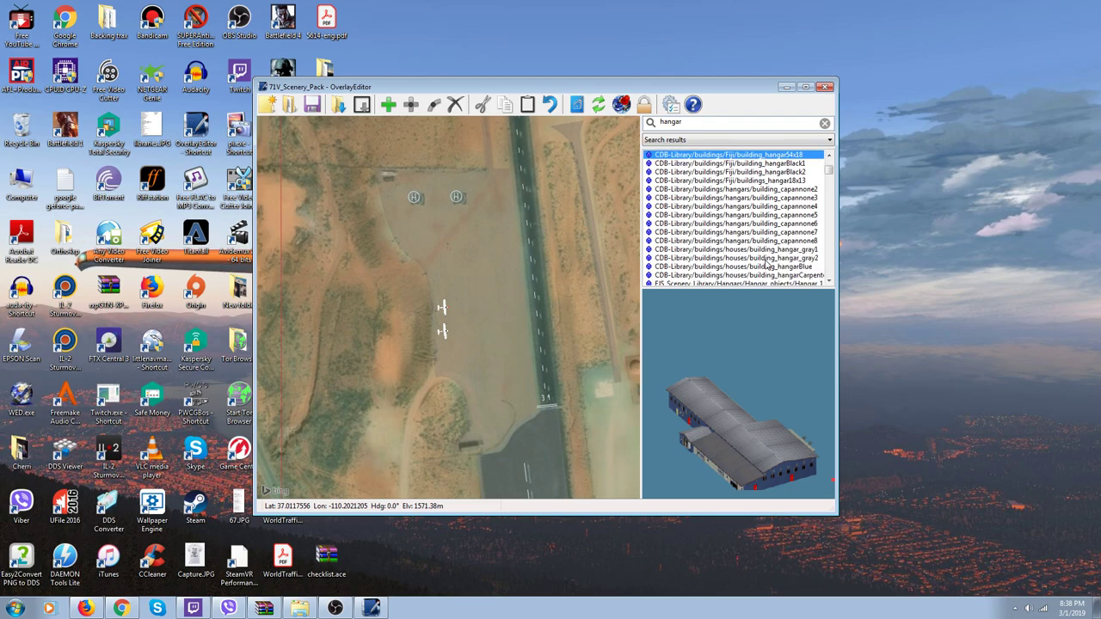
pyautogui.click(764, 251)
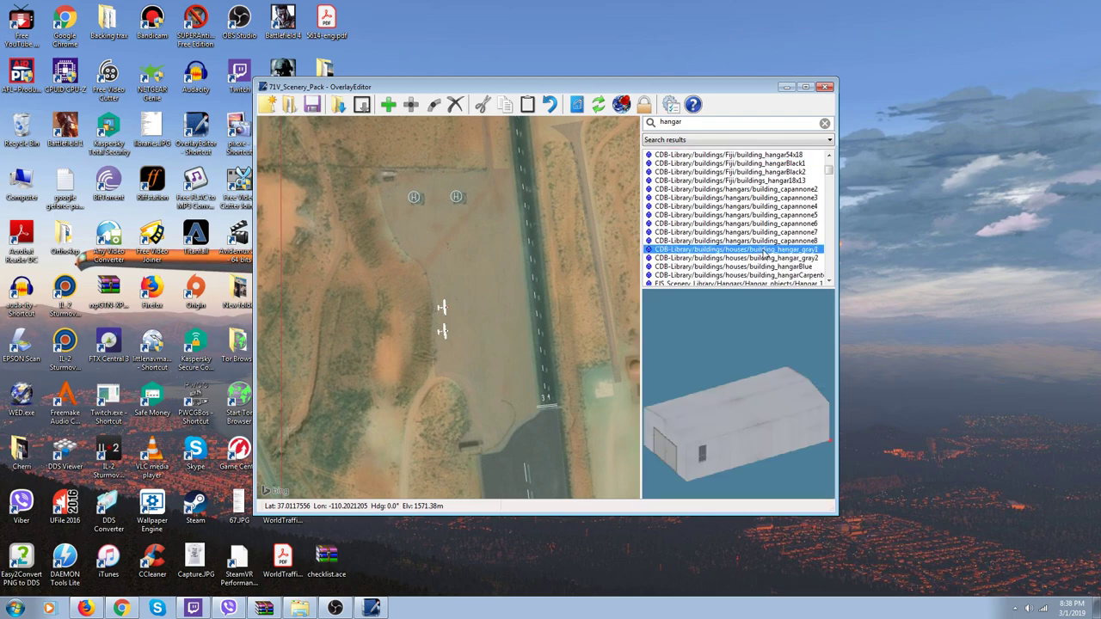
pyautogui.click(764, 259)
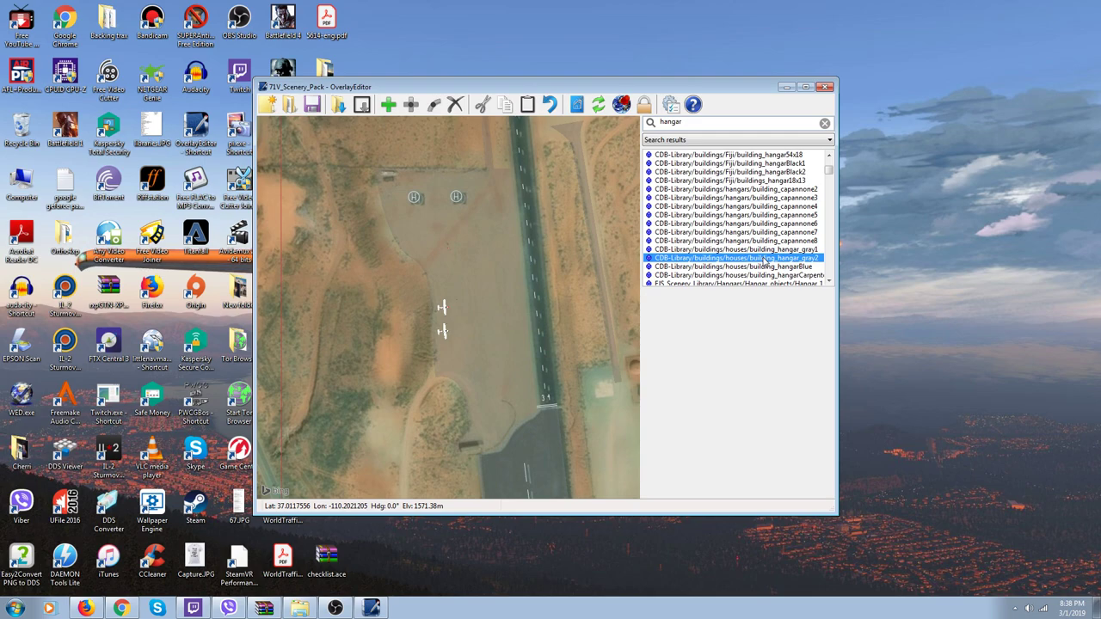
# Place the CDB-Library building_hangar_gray1 object beside the apron's southwestern edge, near the southern runway end
pyautogui.click(762, 250)
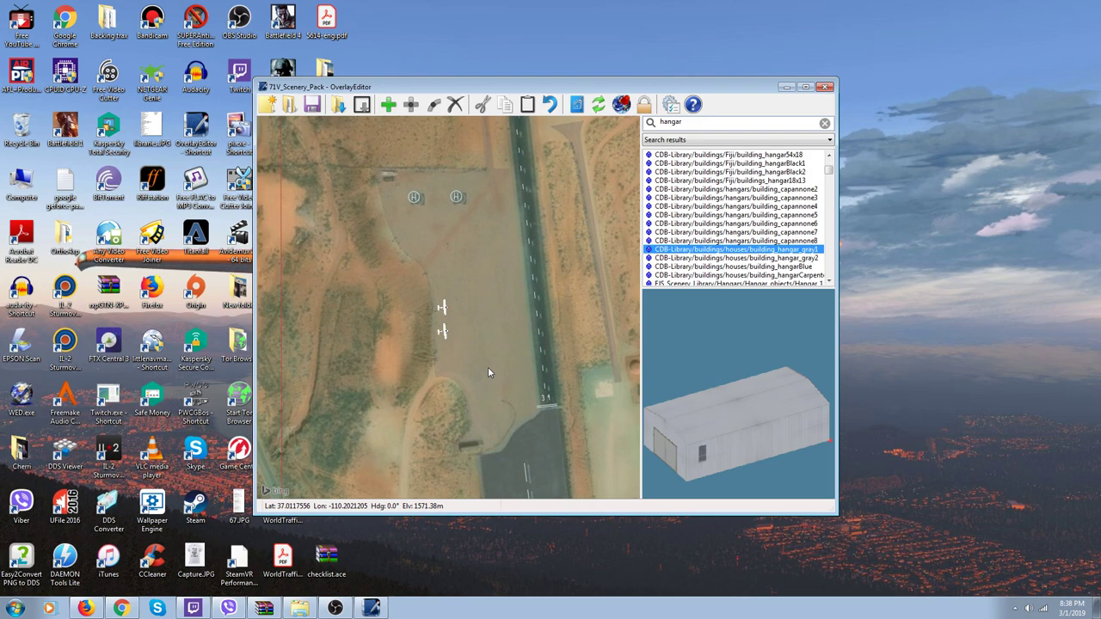
pyautogui.press('Down')
pyautogui.press('Down')
pyautogui.press('Down')
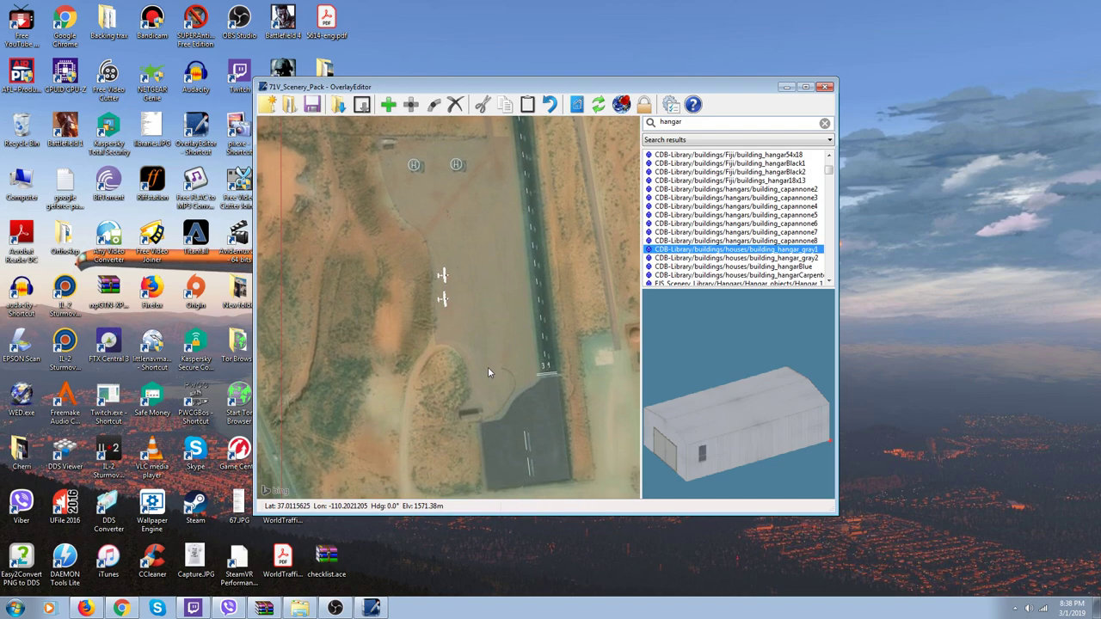
pyautogui.press('Down')
pyautogui.press('Down')
pyautogui.press('Down')
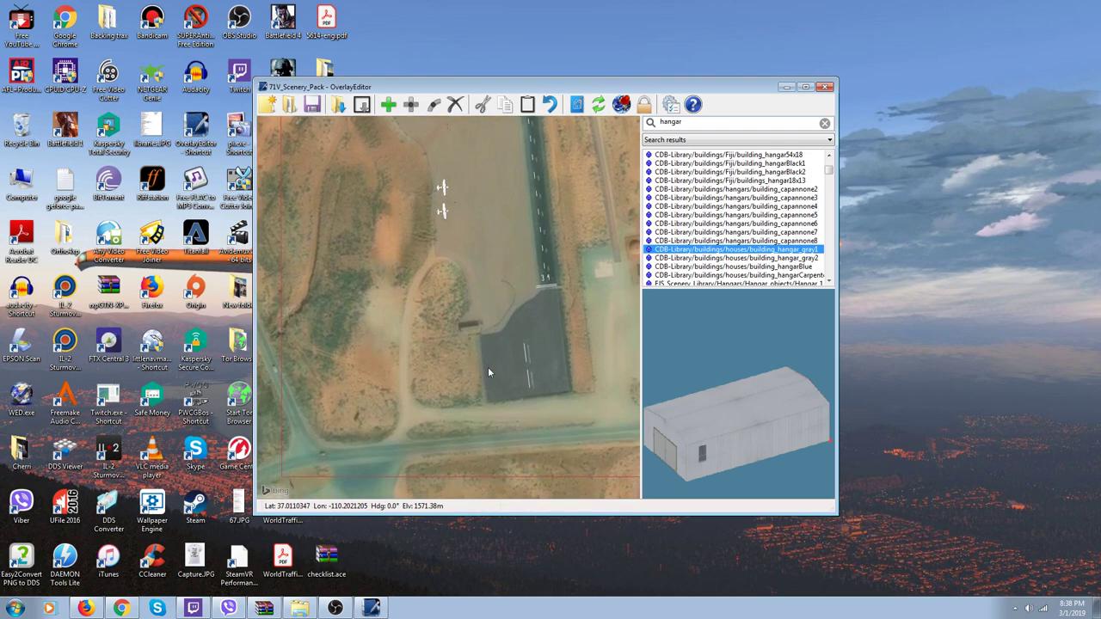
pyautogui.click(389, 104)
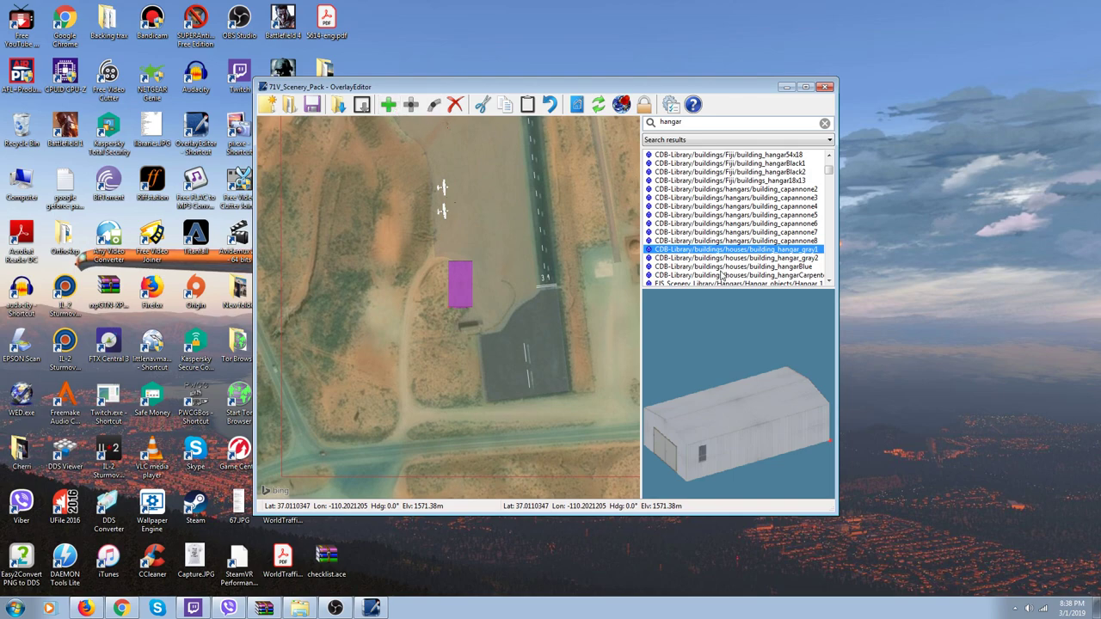
# Preview the first FJS_Scenery_Library hangar, and delete the gray hangar placed beside the apron
pyautogui.click(720, 284)
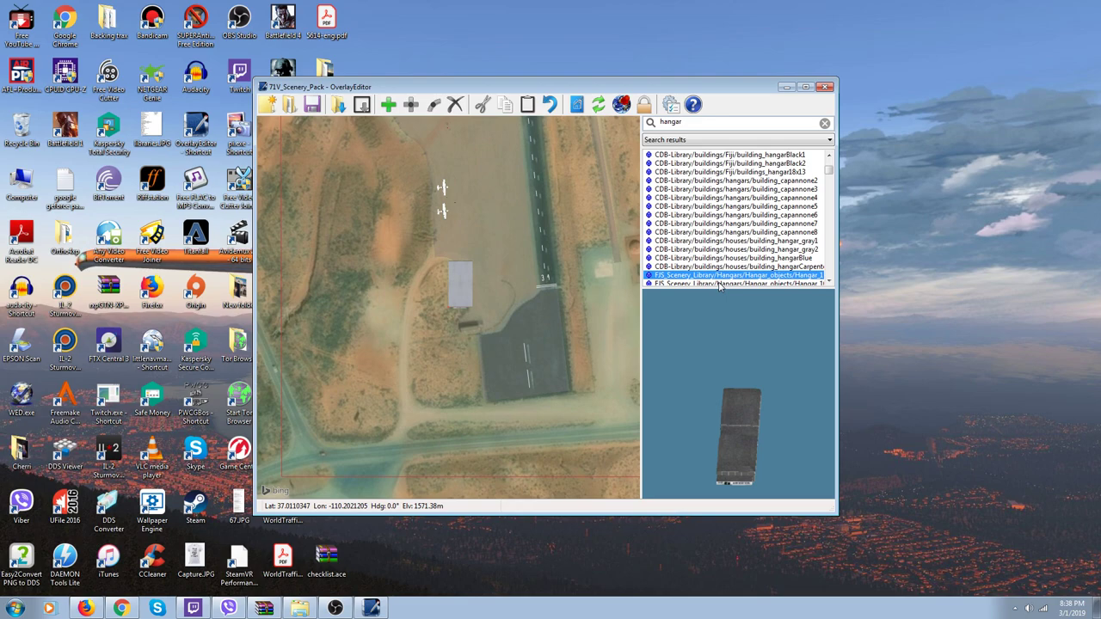
pyautogui.click(460, 295)
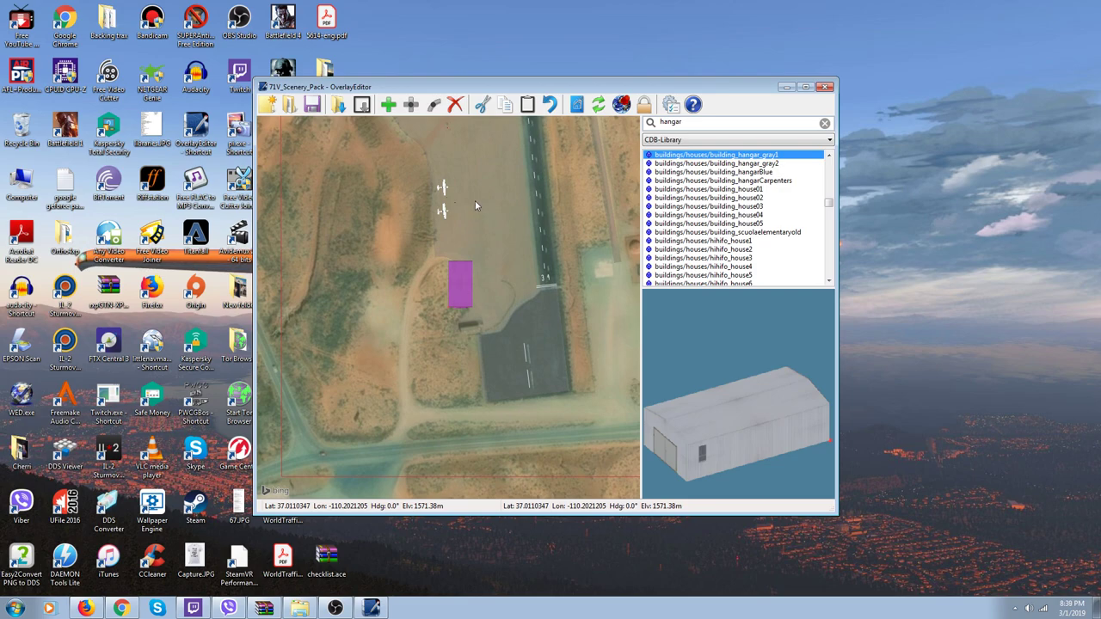
pyautogui.click(456, 107)
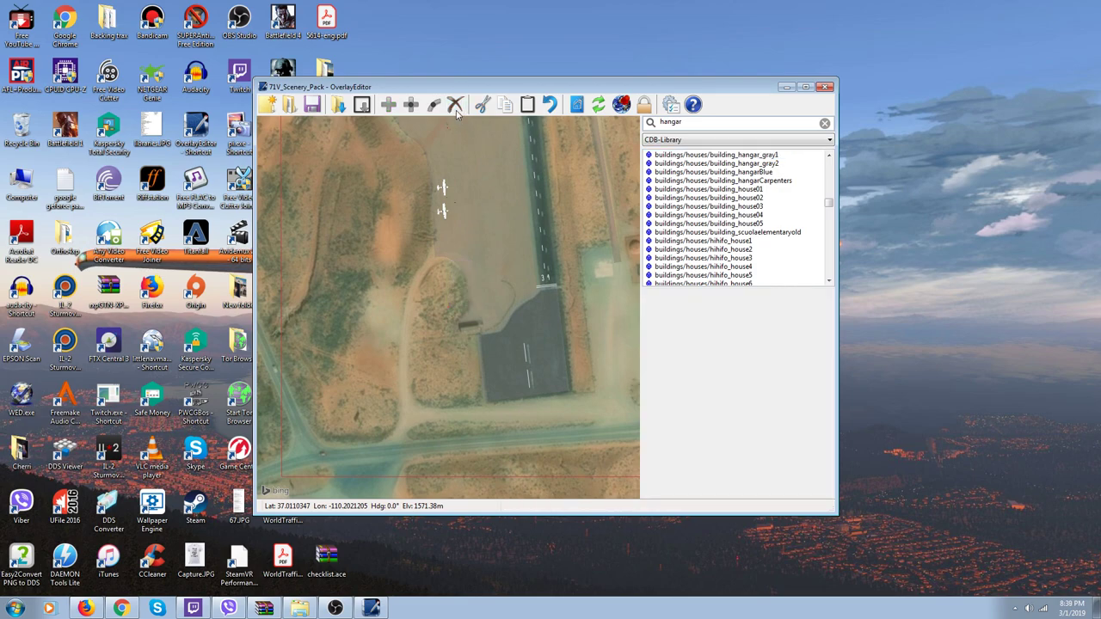
# Try out the CDB-Library hihifo_house1 object beside the southwestern apron edge and remove it again
pyautogui.click(684, 242)
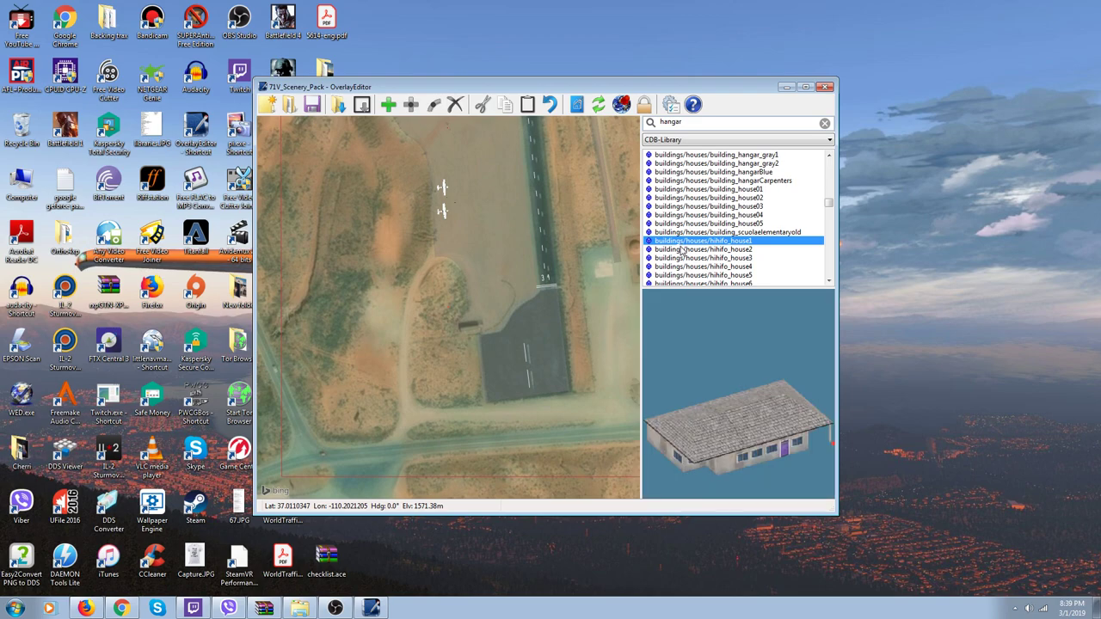
pyautogui.click(389, 108)
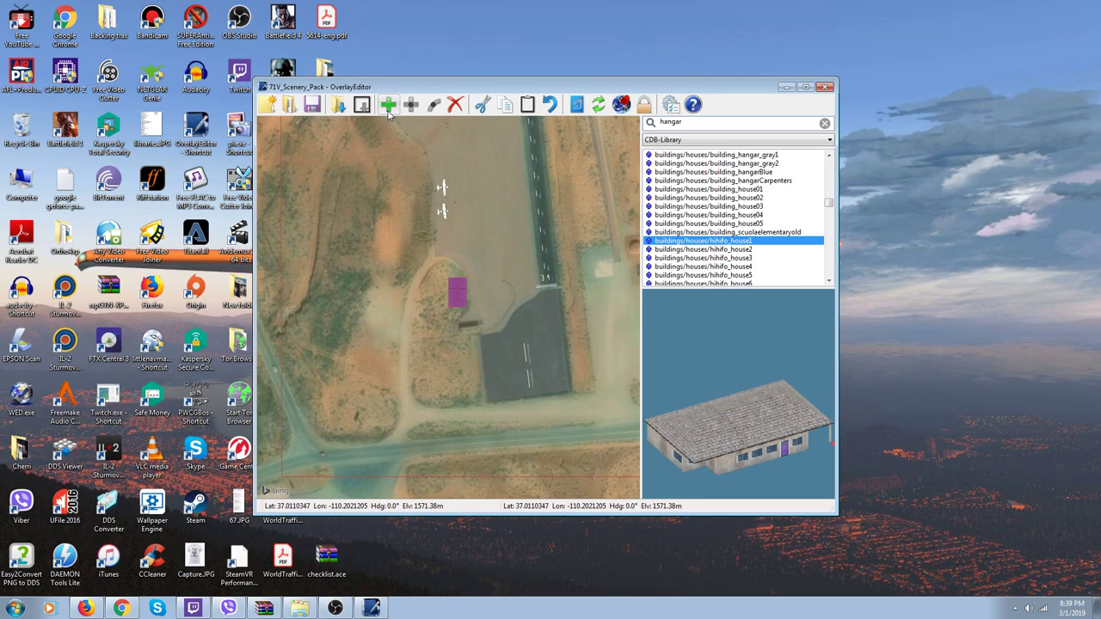
pyautogui.click(454, 106)
# Preview the CDB-Library papua_house4 model and look through the library's shelter and shop buildings
pyautogui.scroll(-3, 674, 249)
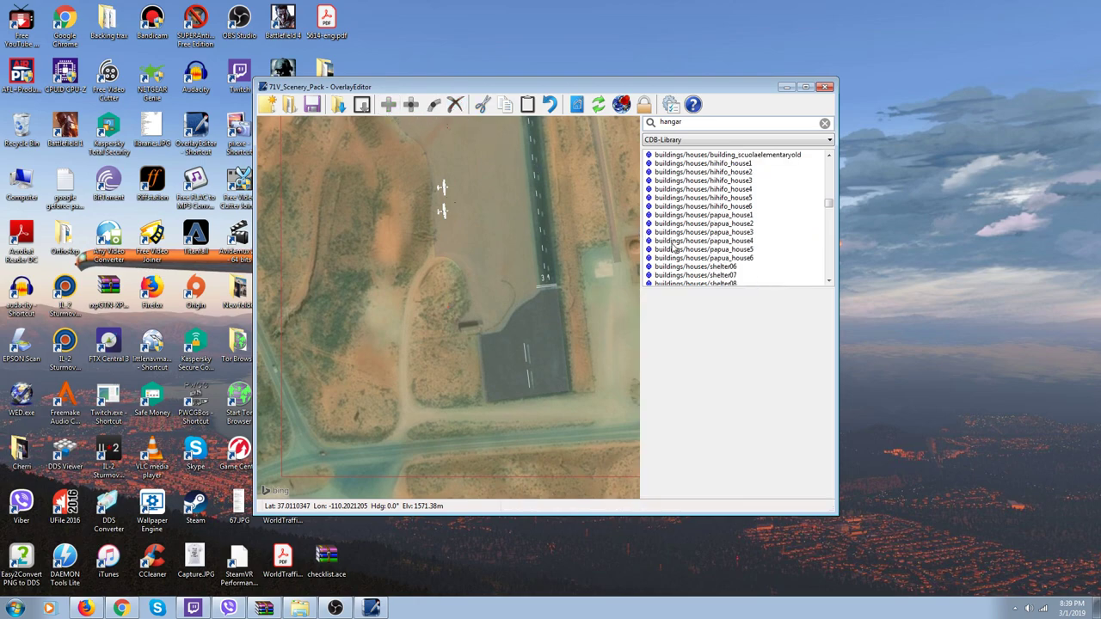
pyautogui.click(674, 241)
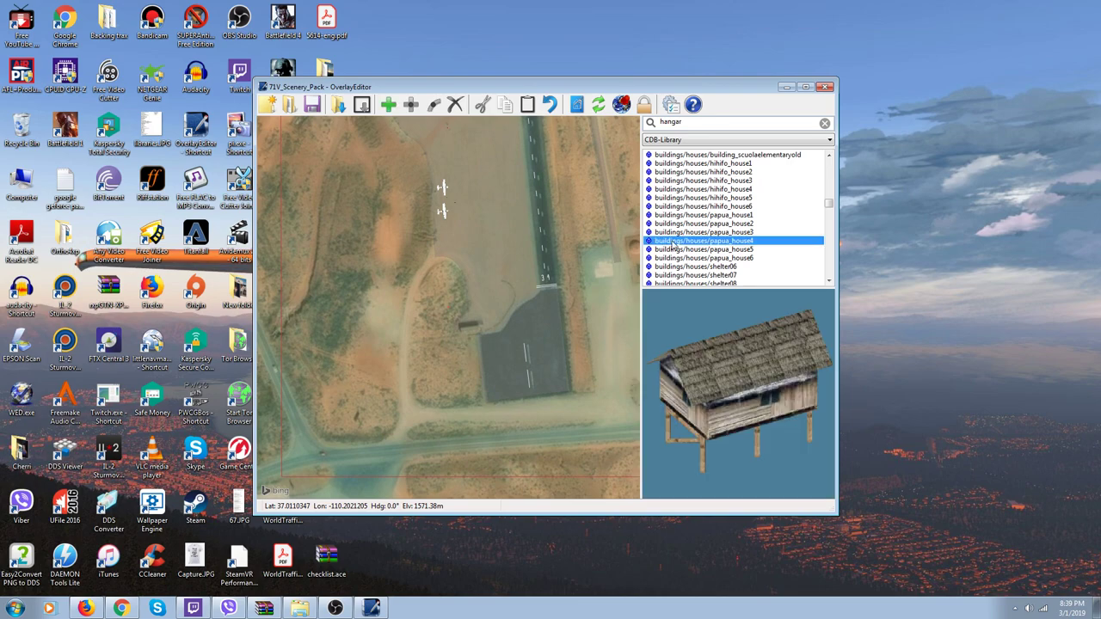
pyautogui.scroll(-3, 676, 245)
pyautogui.scroll(-5, 674, 247)
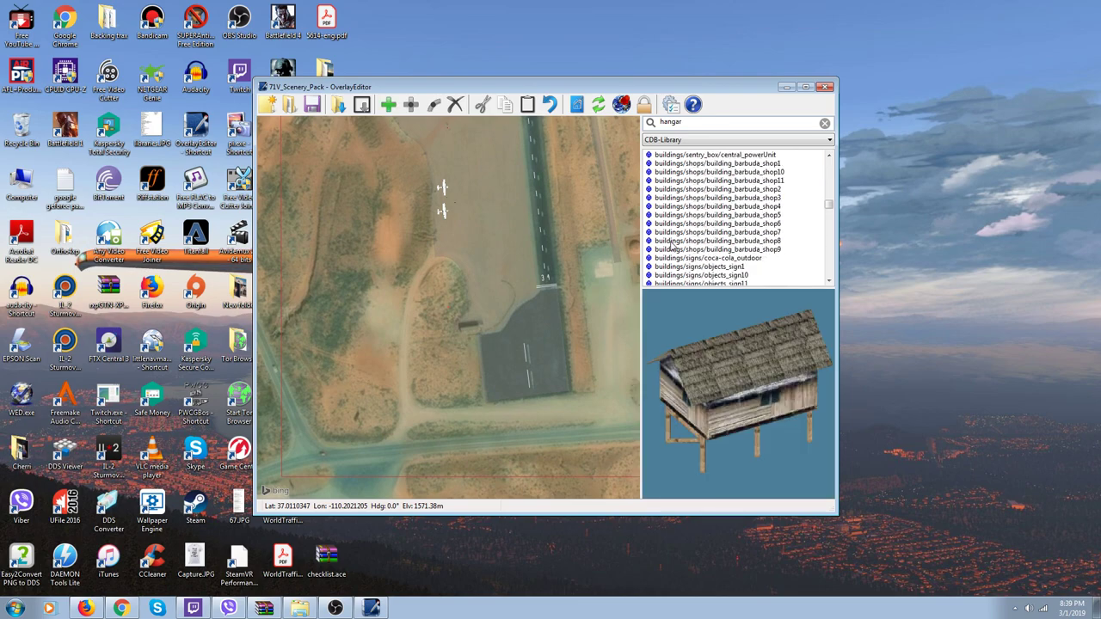
# Return to the hangar search results and preview the SAM_Library hangar_02 and hangar_03 models
pyautogui.click(829, 140)
pyautogui.scroll(-2, 827, 273)
pyautogui.scroll(-8, 827, 274)
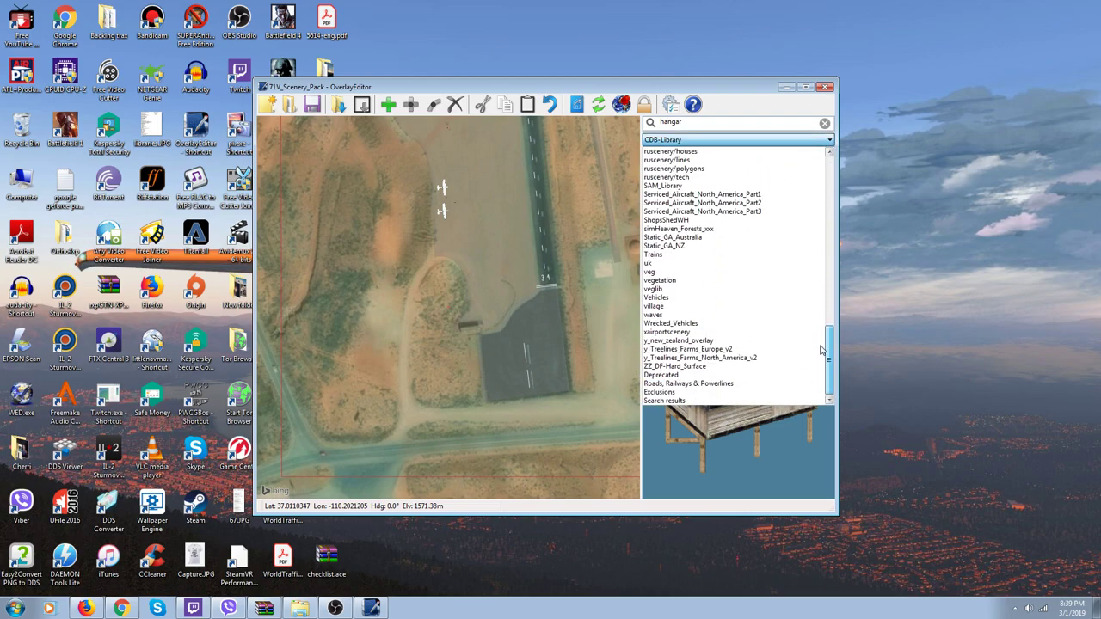
pyautogui.click(779, 400)
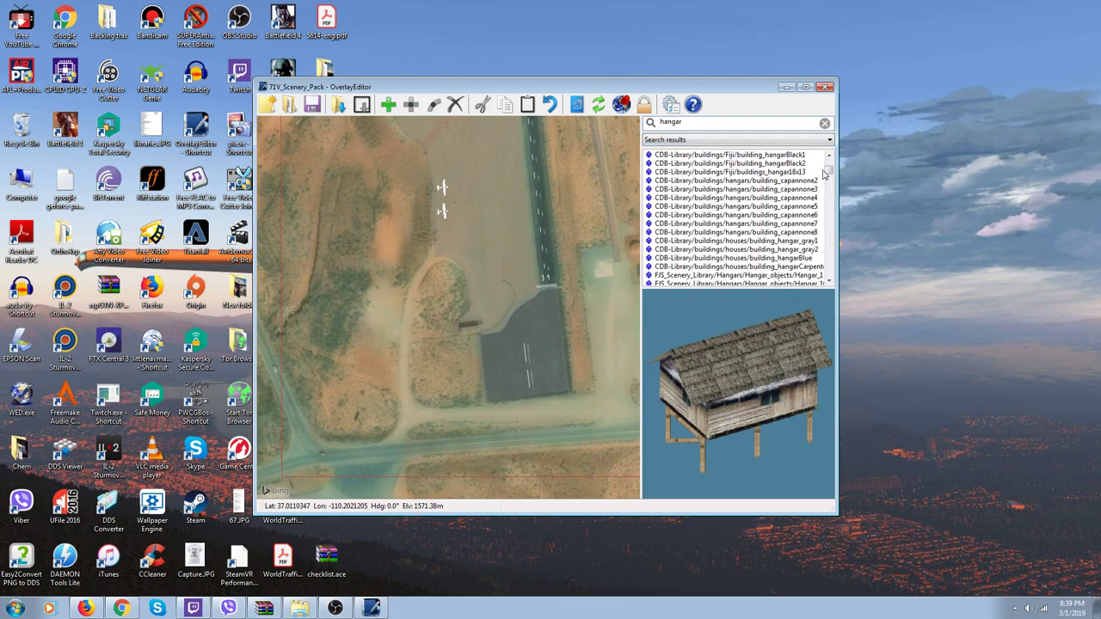
pyautogui.moveTo(828, 171); pyautogui.dragTo(837, 274)
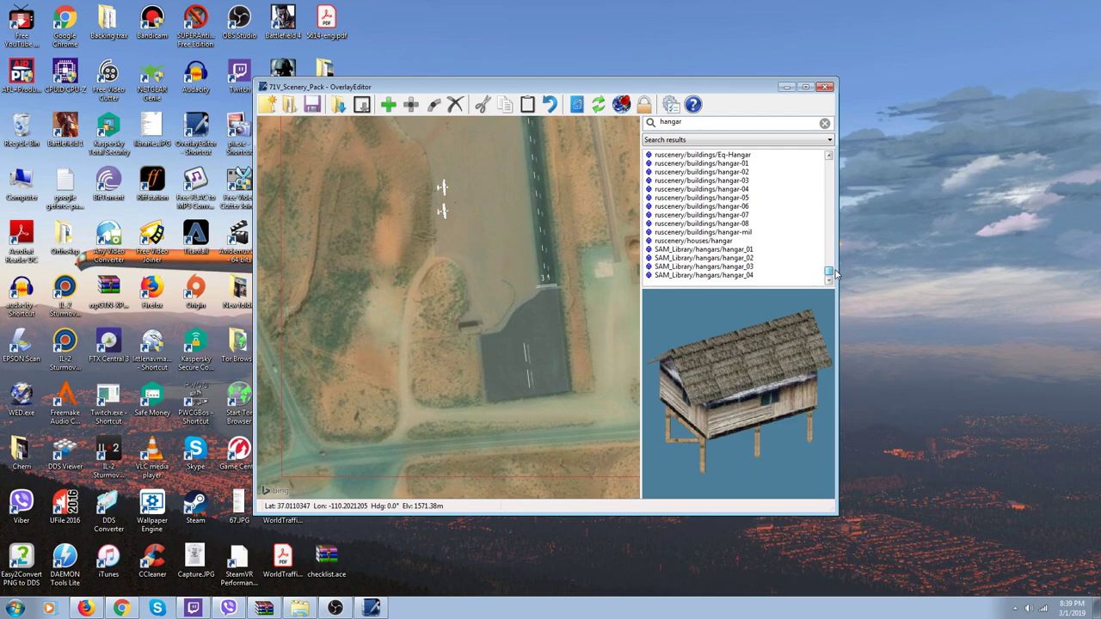
pyautogui.click(738, 258)
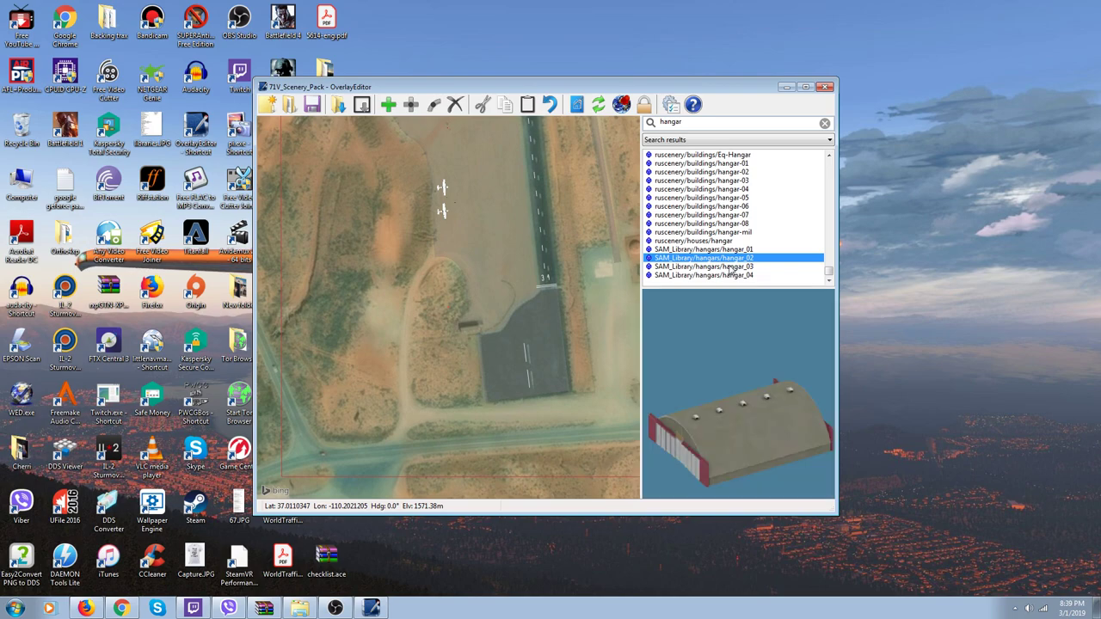
pyautogui.click(730, 267)
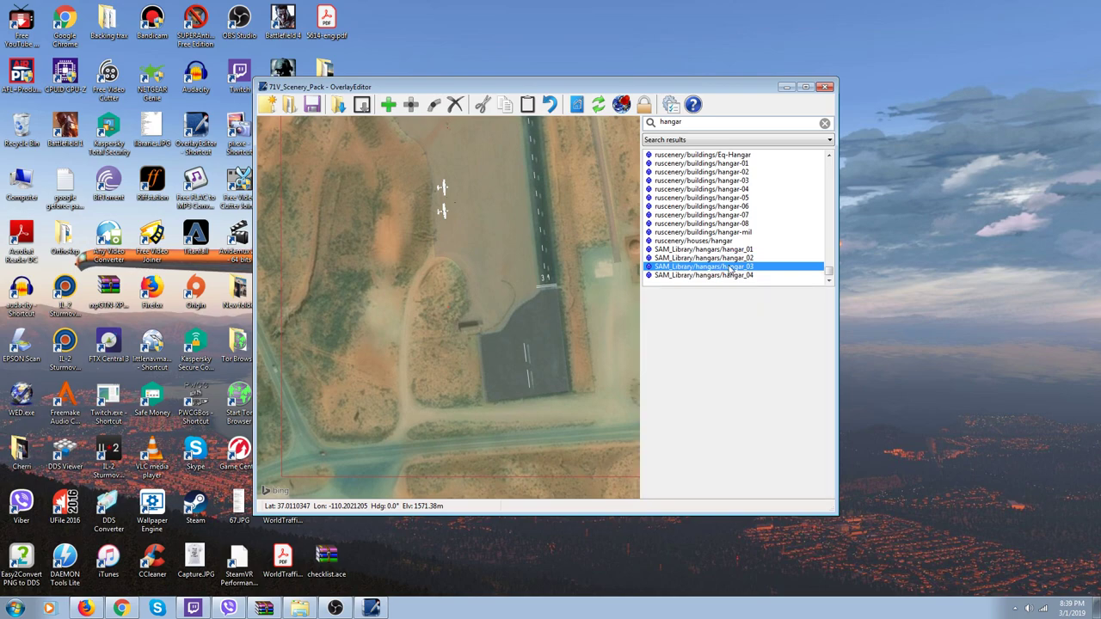
# Try out the ruscenery hangar-05 object beside the southwestern apron edge and remove it again
pyautogui.click(705, 200)
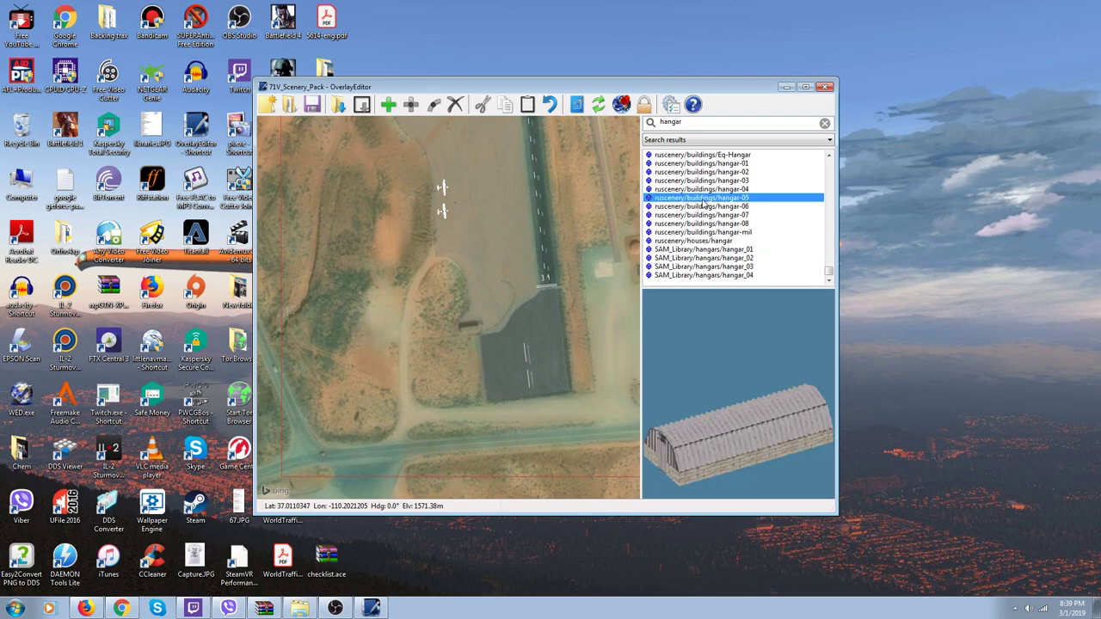
pyautogui.click(396, 106)
pyautogui.click(455, 104)
# Preview the RE_Library T2 hangars, then try out the closed T2_c_grn hangar beside the southwestern apron edge and remove it
pyautogui.scroll(4, 658, 183)
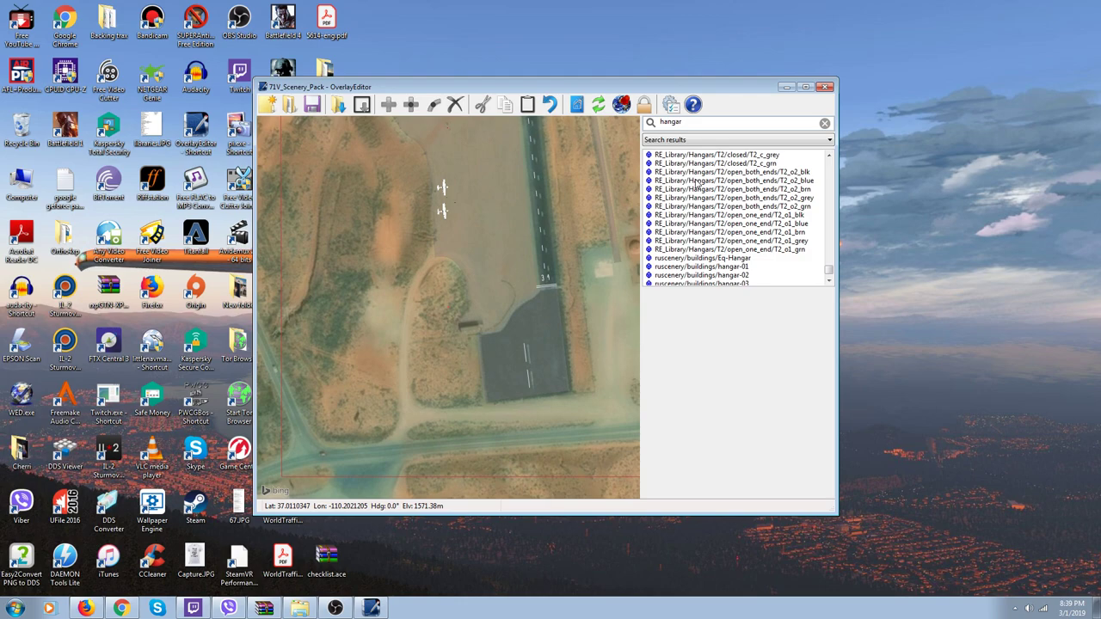
pyautogui.click(699, 181)
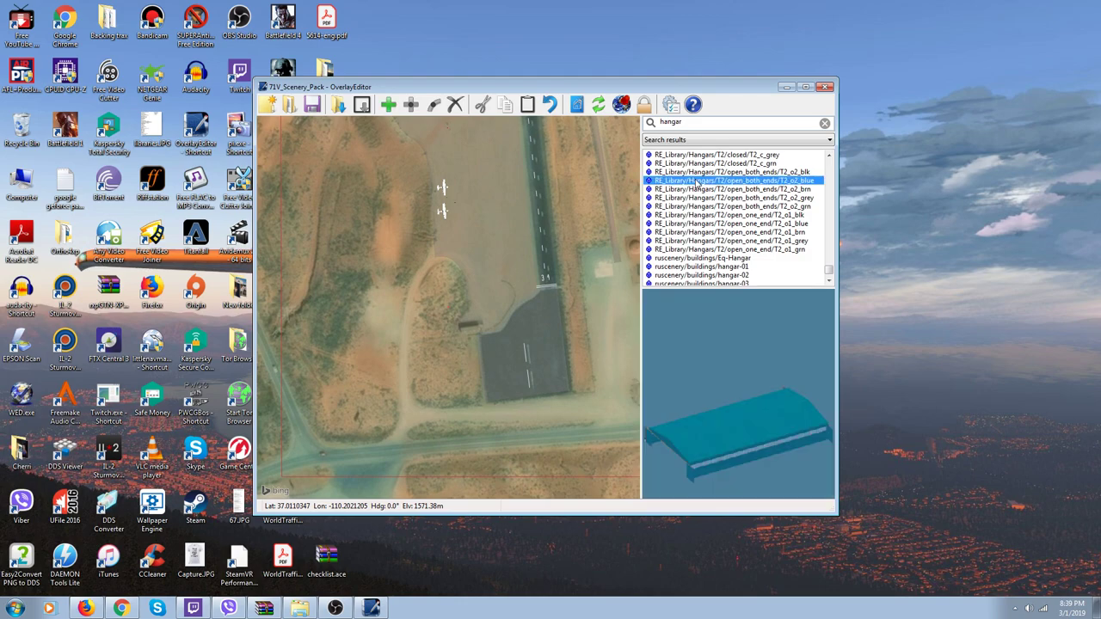
pyautogui.click(699, 163)
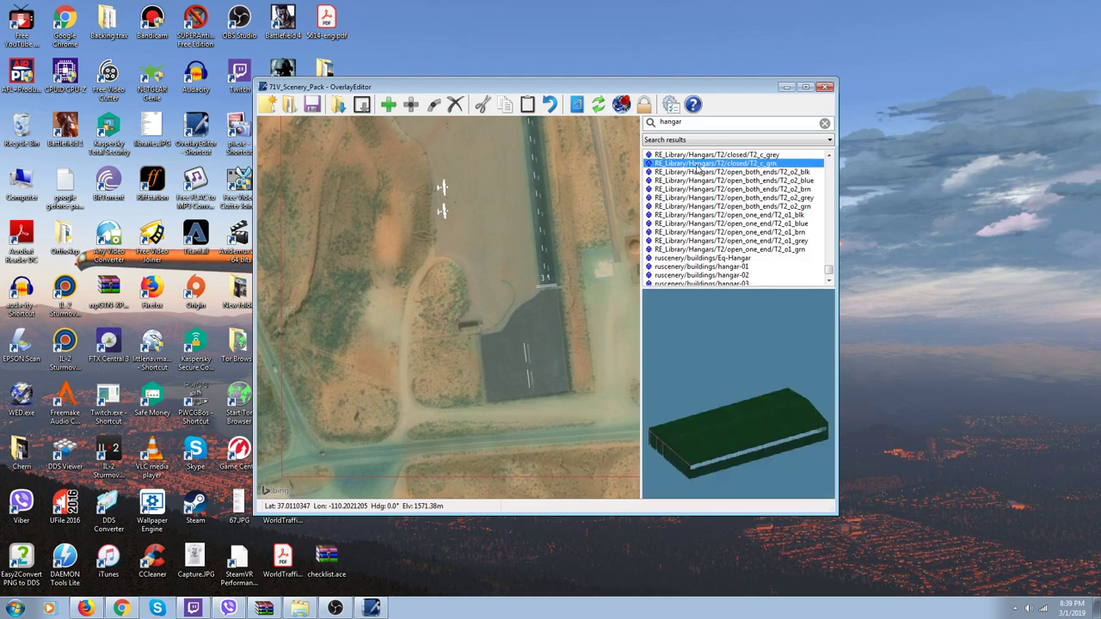
pyautogui.scroll(1, 700, 172)
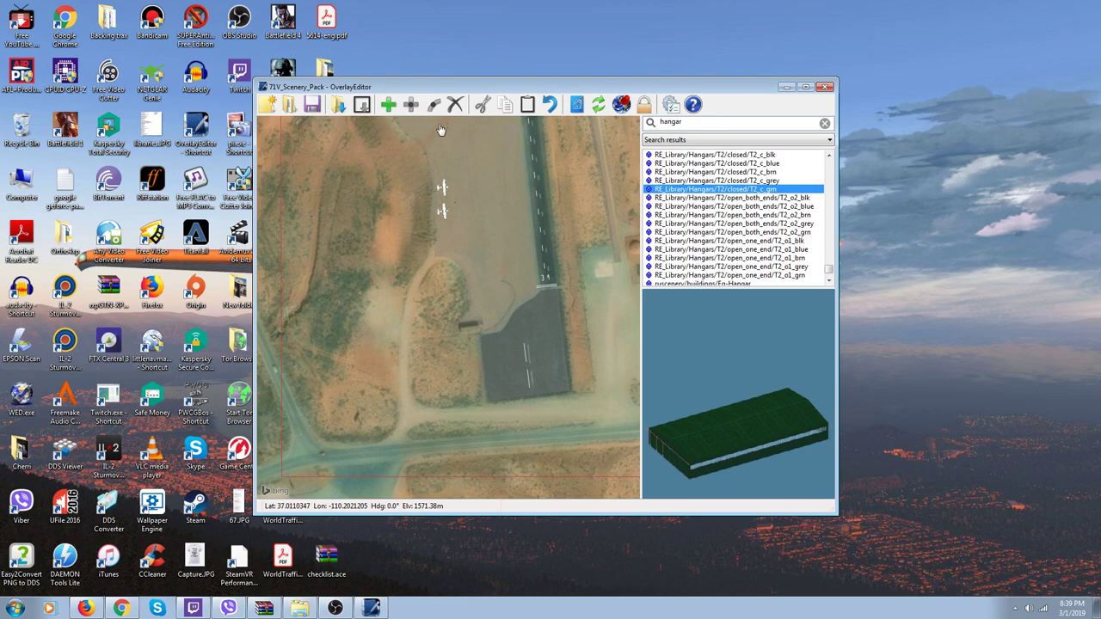
pyautogui.click(388, 105)
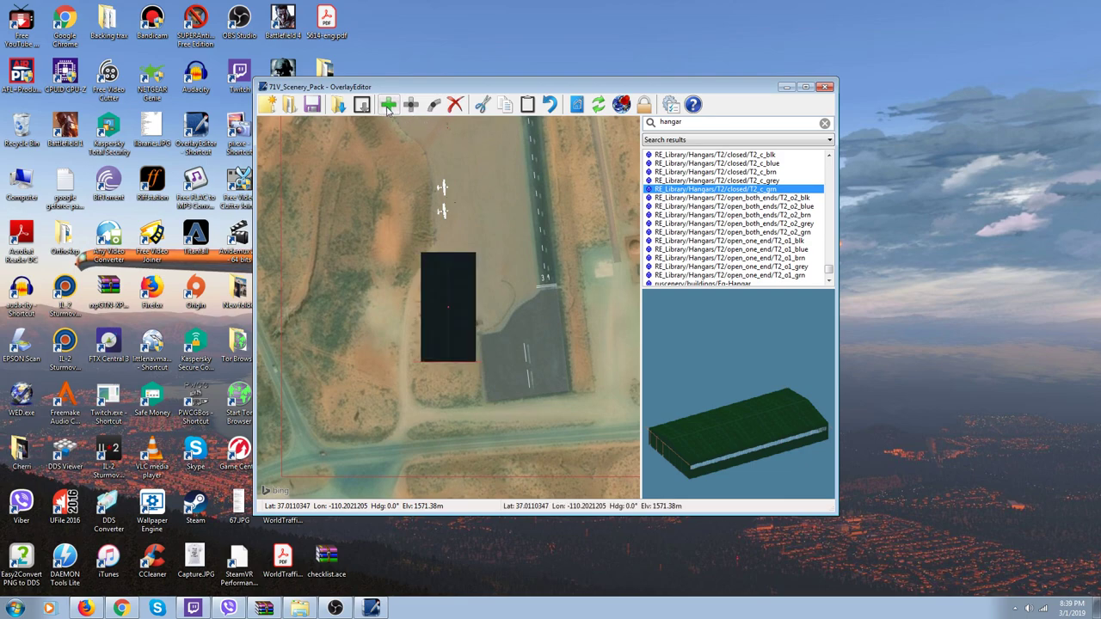
pyautogui.click(455, 104)
# Try out an RE_Library Callender hangar with both ends open beside the southwestern apron edge and delete it
pyautogui.scroll(10, 709, 213)
pyautogui.scroll(3, 710, 210)
pyautogui.scroll(2, 711, 210)
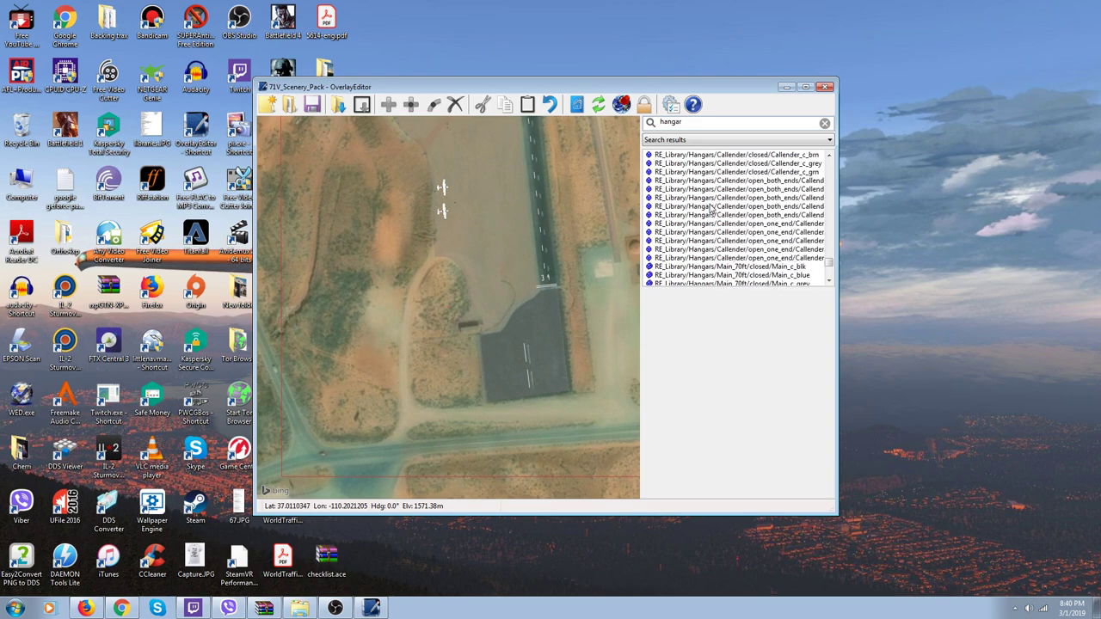
pyautogui.click(710, 208)
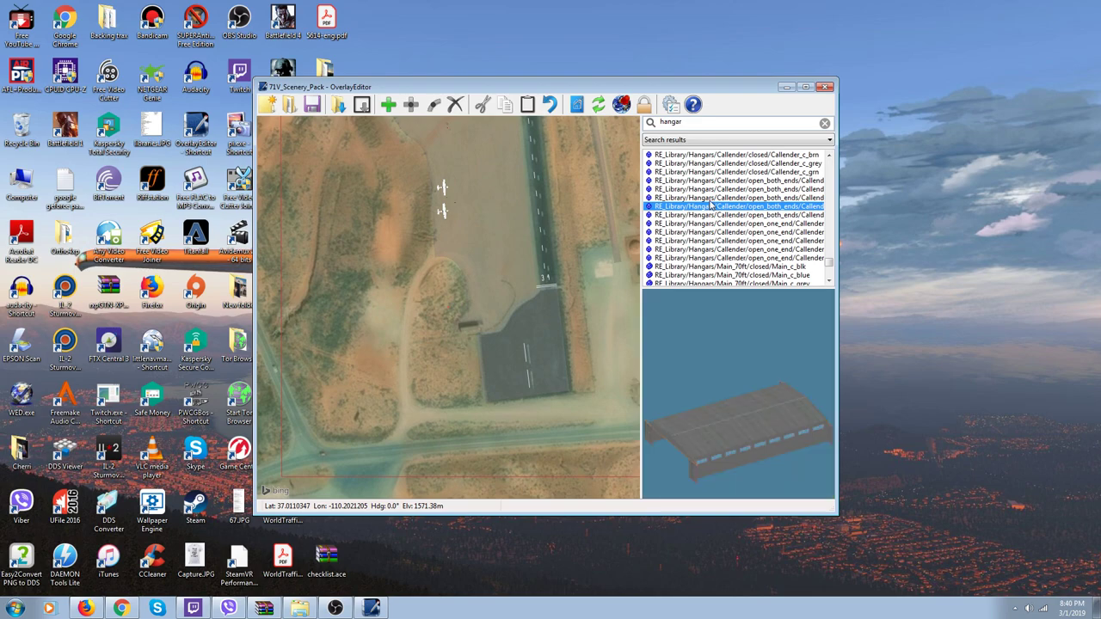
pyautogui.click(388, 104)
pyautogui.click(455, 104)
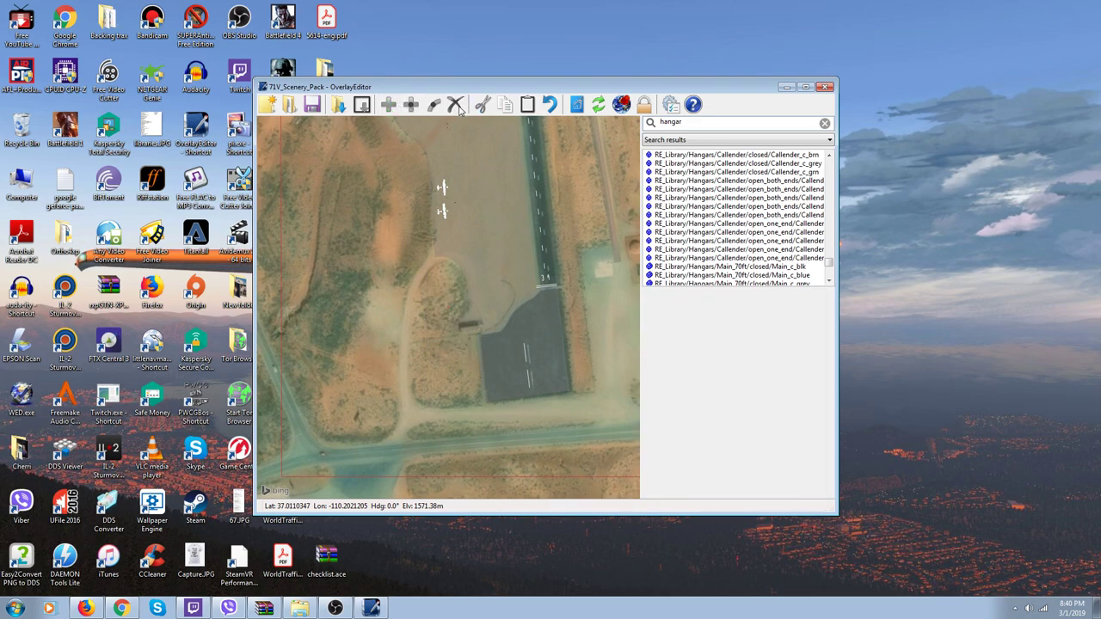
# Try out the prefab JB_Hangar14 object beside the southwestern apron edge and remove it again
pyautogui.moveTo(827, 268); pyautogui.dragTo(819, 233)
pyautogui.click(712, 206)
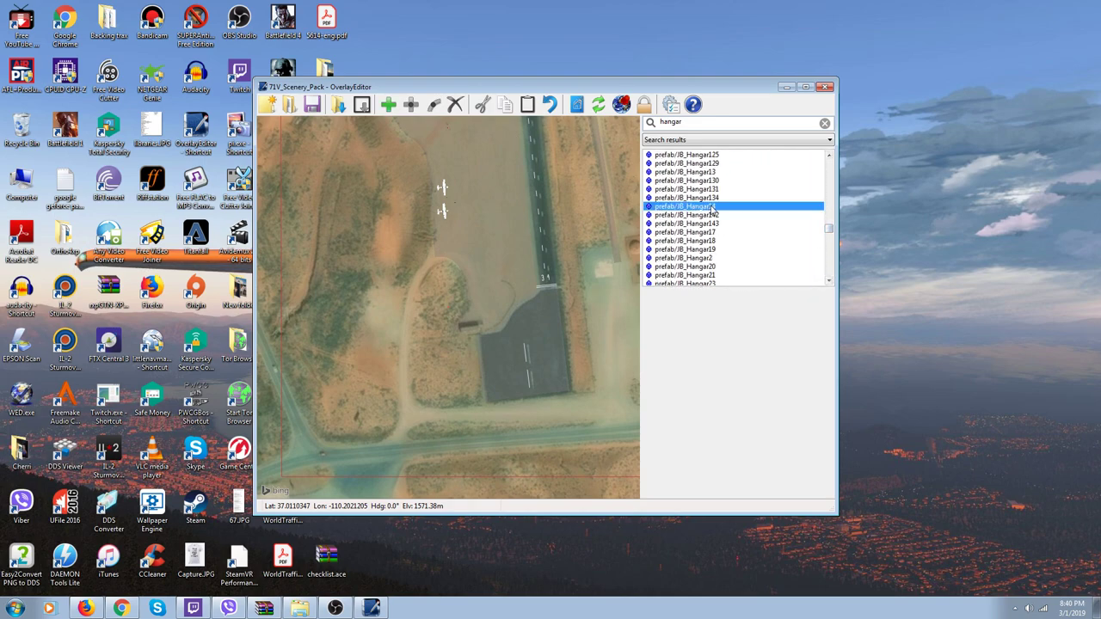
pyautogui.click(389, 106)
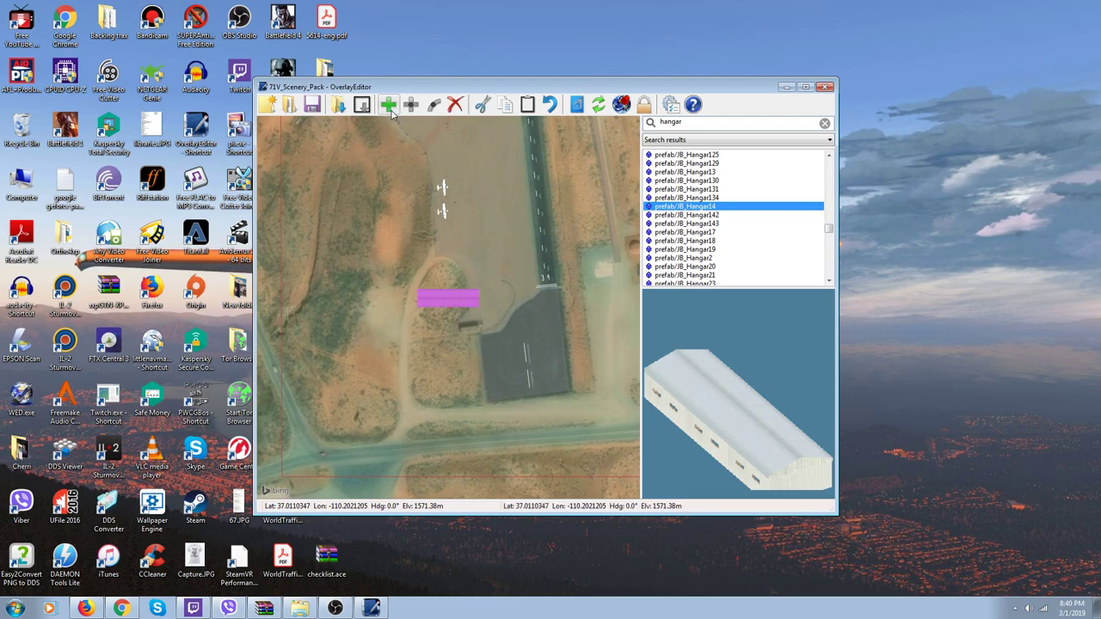
pyautogui.click(455, 109)
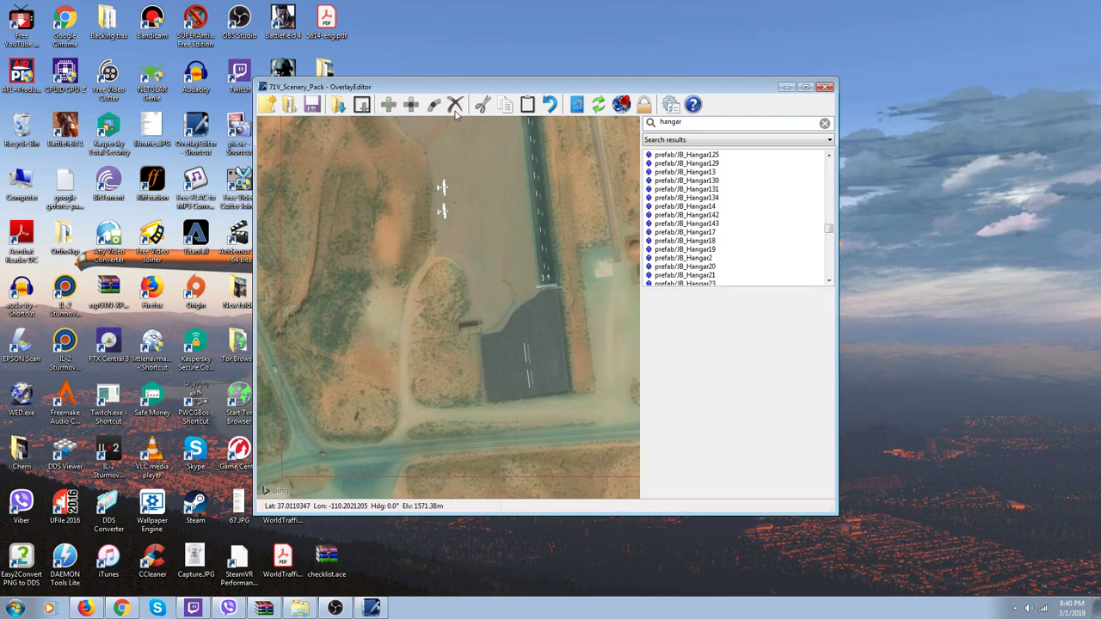
# Preview the prefab JB_Hangar130 model, and try out JB_Hangar101 at the southwestern apron edge before deleting it
pyautogui.scroll(2, 530, 315)
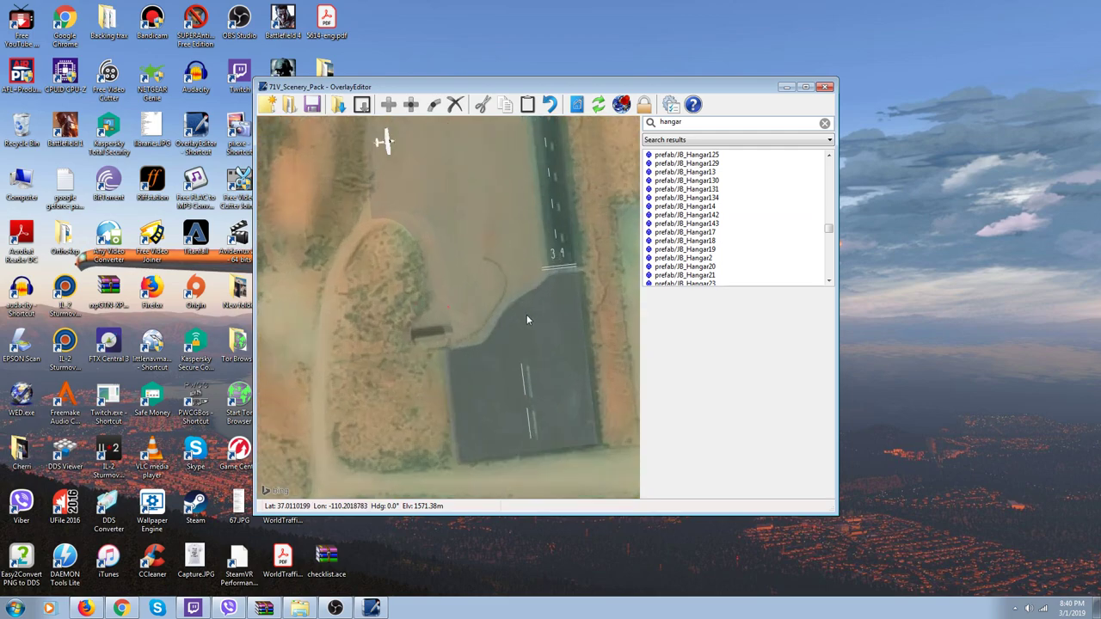
pyautogui.click(679, 183)
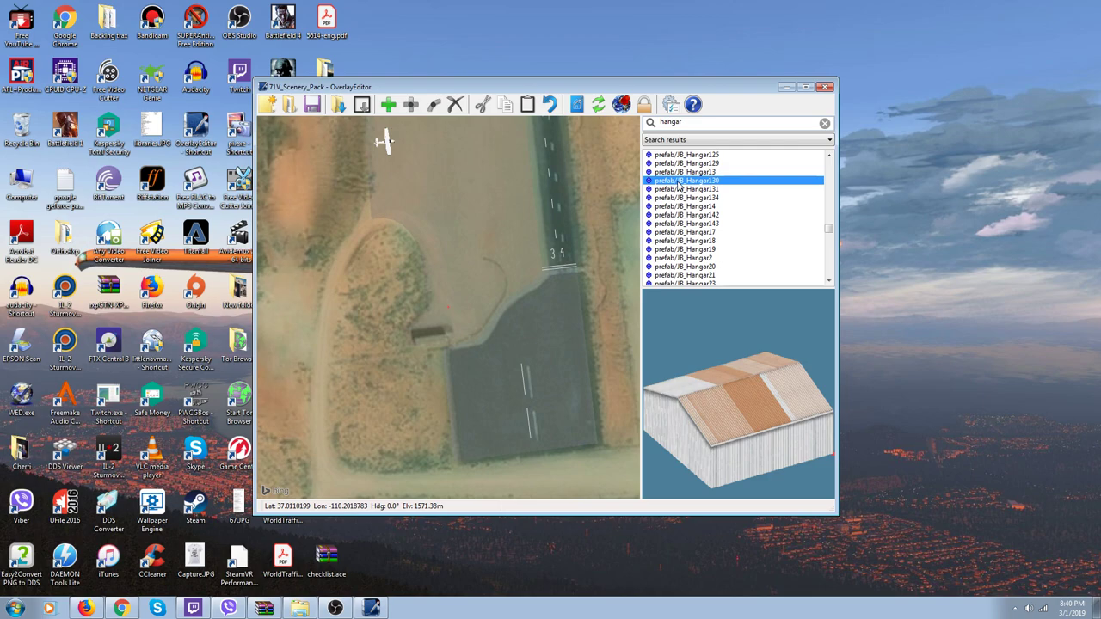
pyautogui.scroll(4, 679, 185)
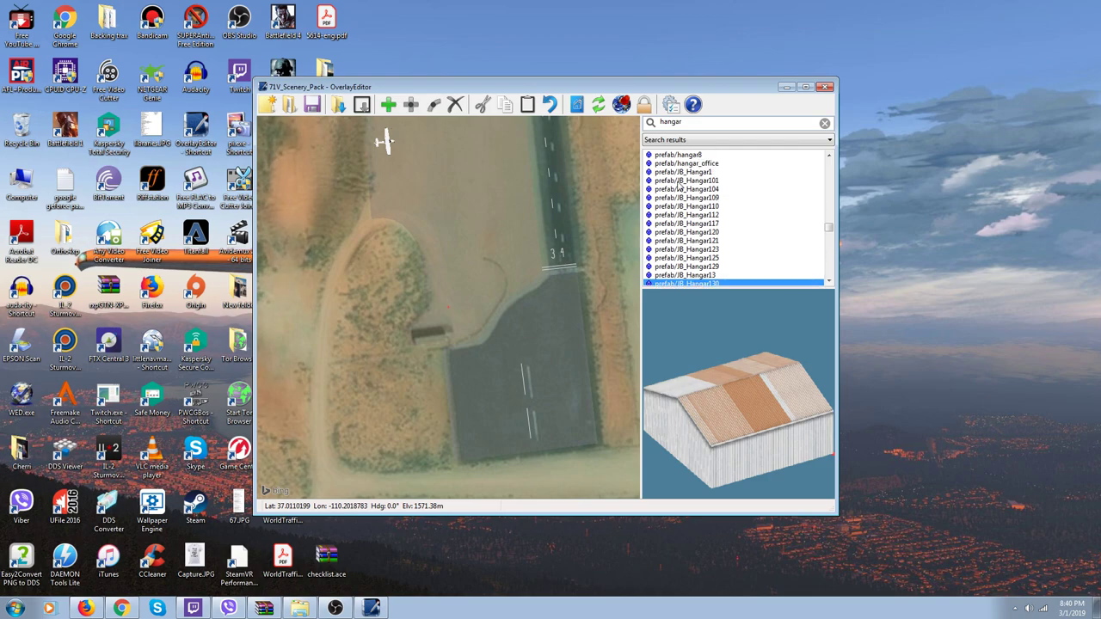
pyautogui.click(680, 181)
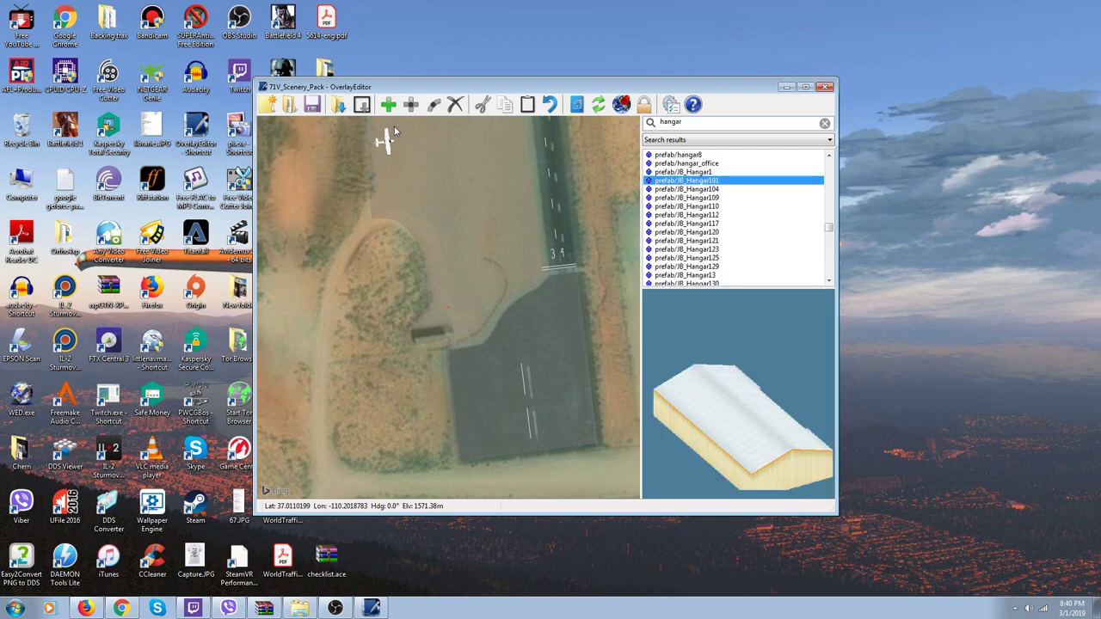
pyautogui.click(388, 105)
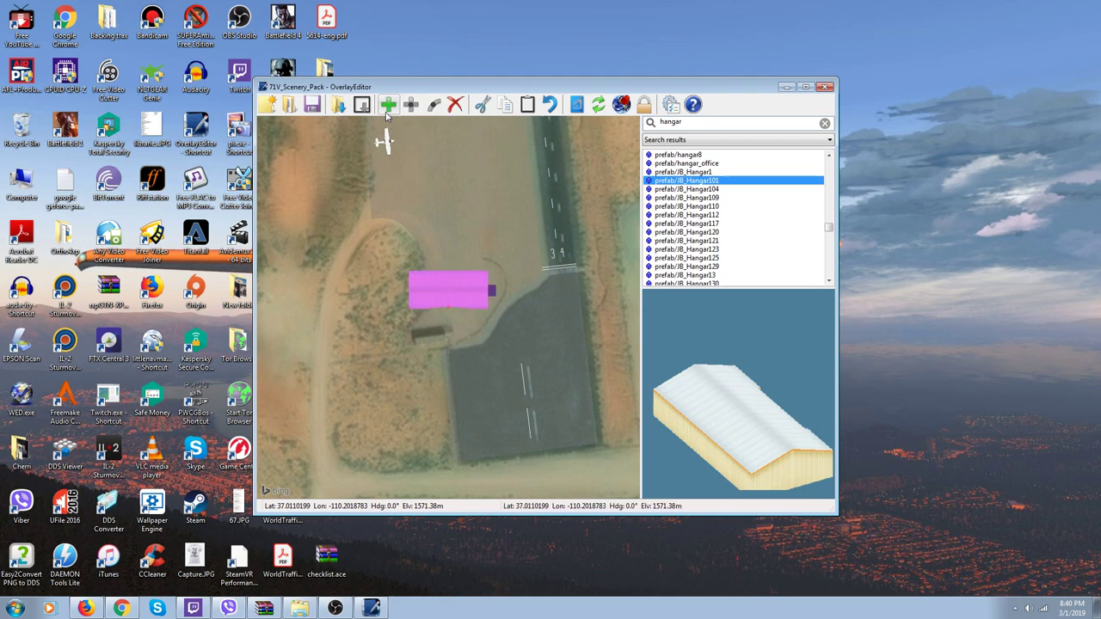
pyautogui.click(456, 104)
# Preview the pm_library HangarHouse and HangarBarn models and the opensceneryx t2/5 and t2/10 hangars
pyautogui.scroll(2, 676, 191)
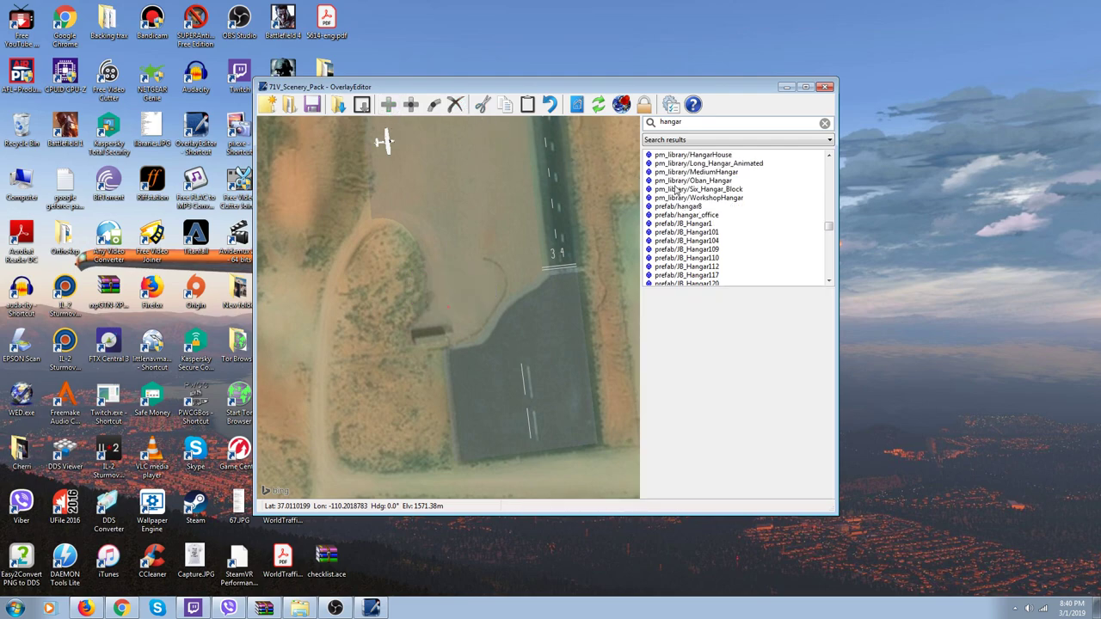
pyautogui.scroll(1, 676, 191)
pyautogui.click(677, 181)
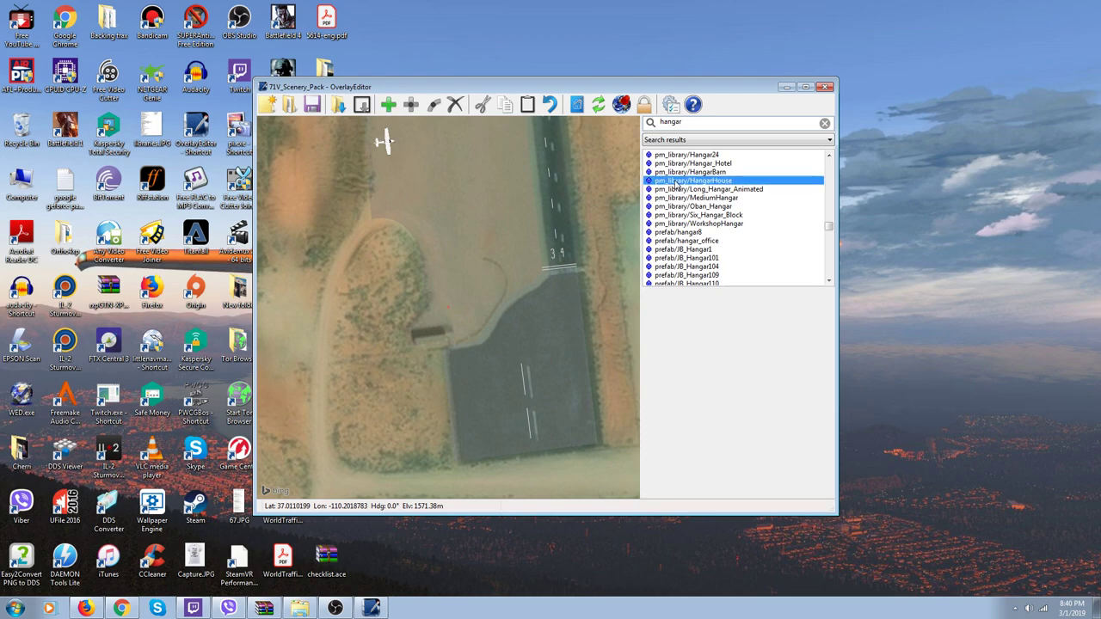
pyautogui.click(678, 172)
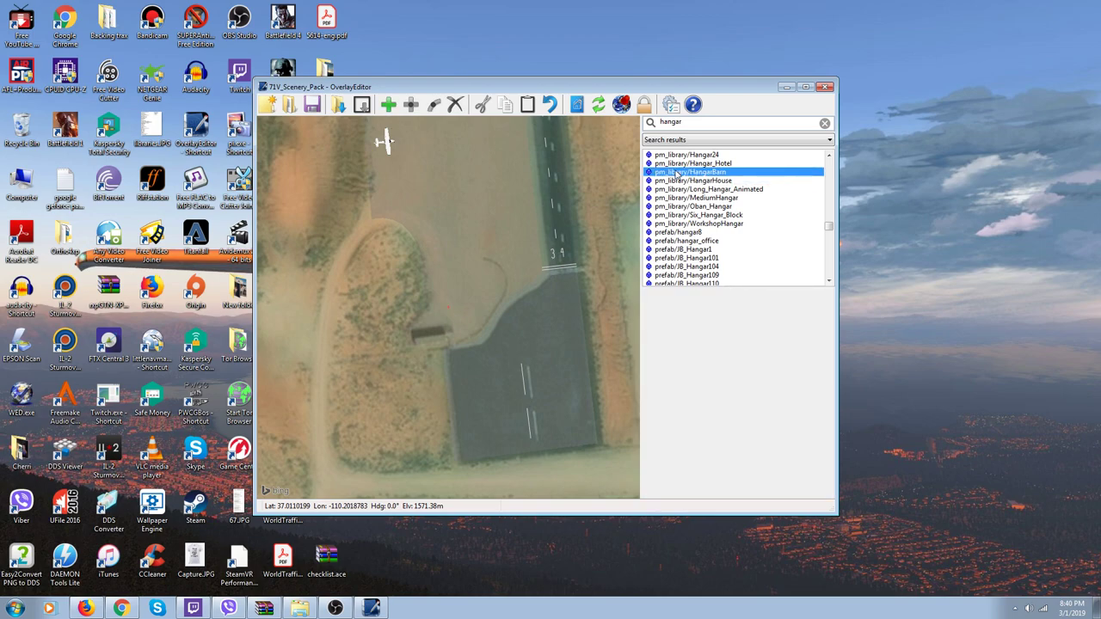
pyautogui.scroll(1, 677, 175)
pyautogui.scroll(2, 677, 175)
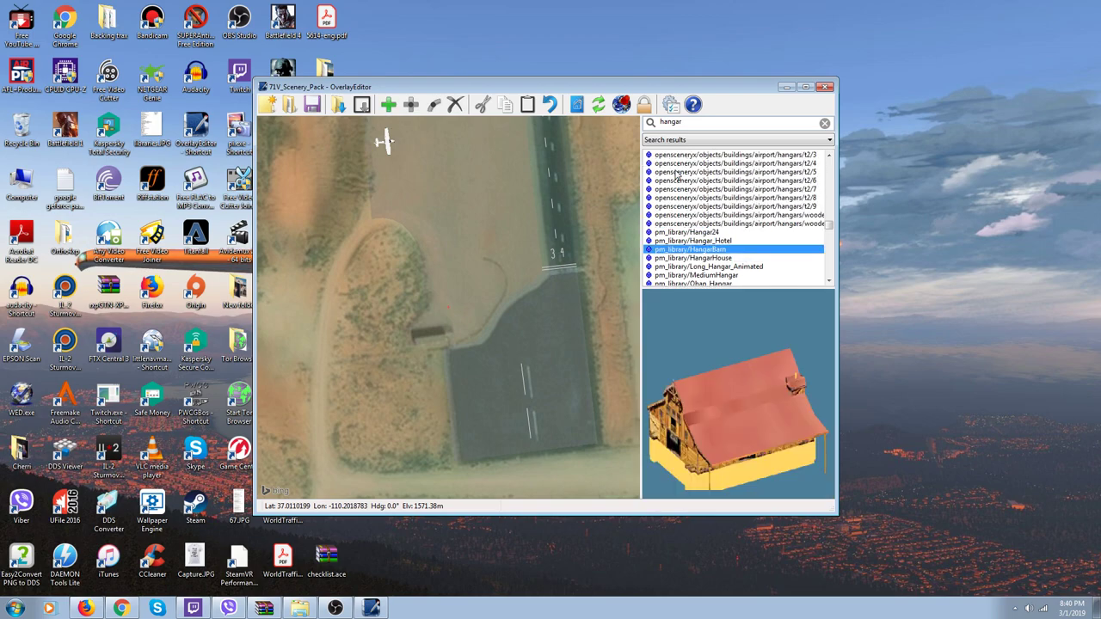
pyautogui.click(677, 173)
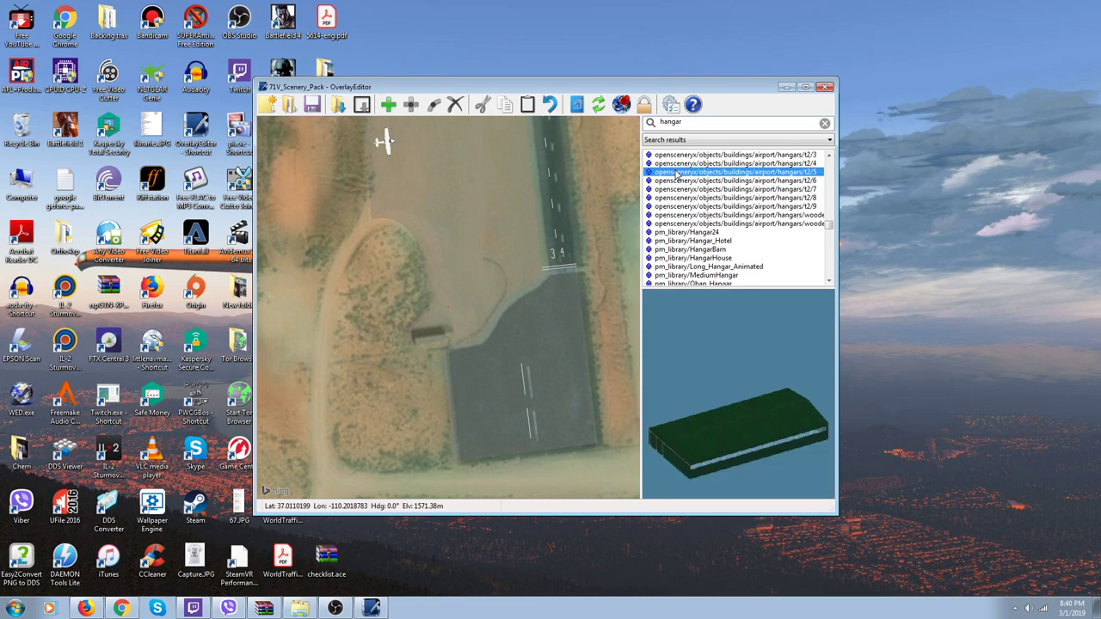
pyautogui.scroll(3, 677, 176)
pyautogui.click(677, 174)
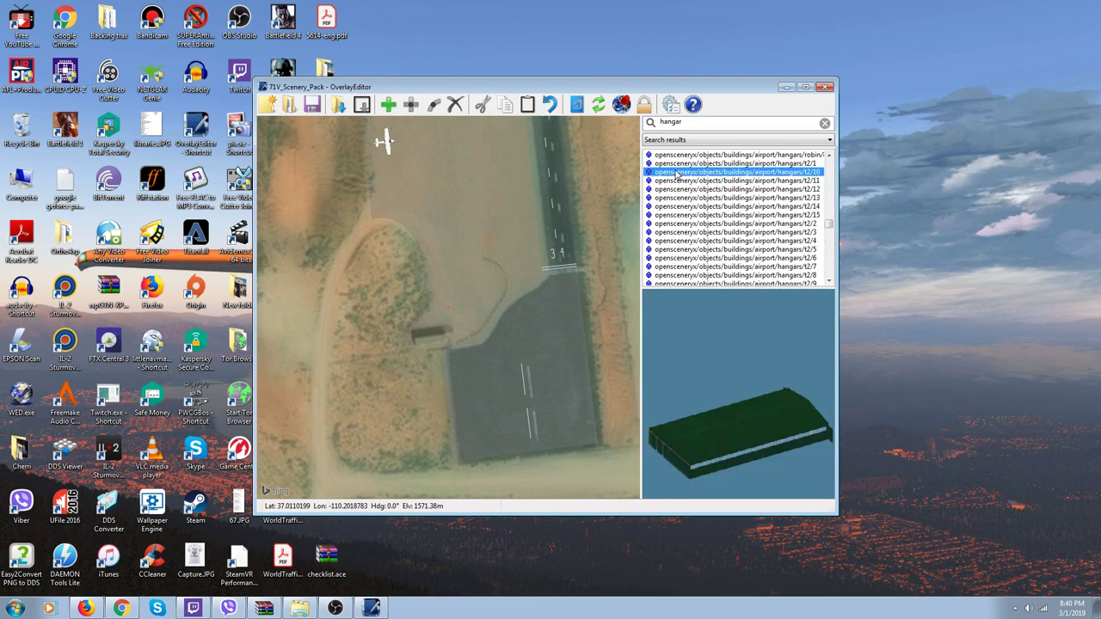
# Try out an opensceneryx robin hangar at the southwestern apron edge and remove it again
pyautogui.scroll(3, 677, 175)
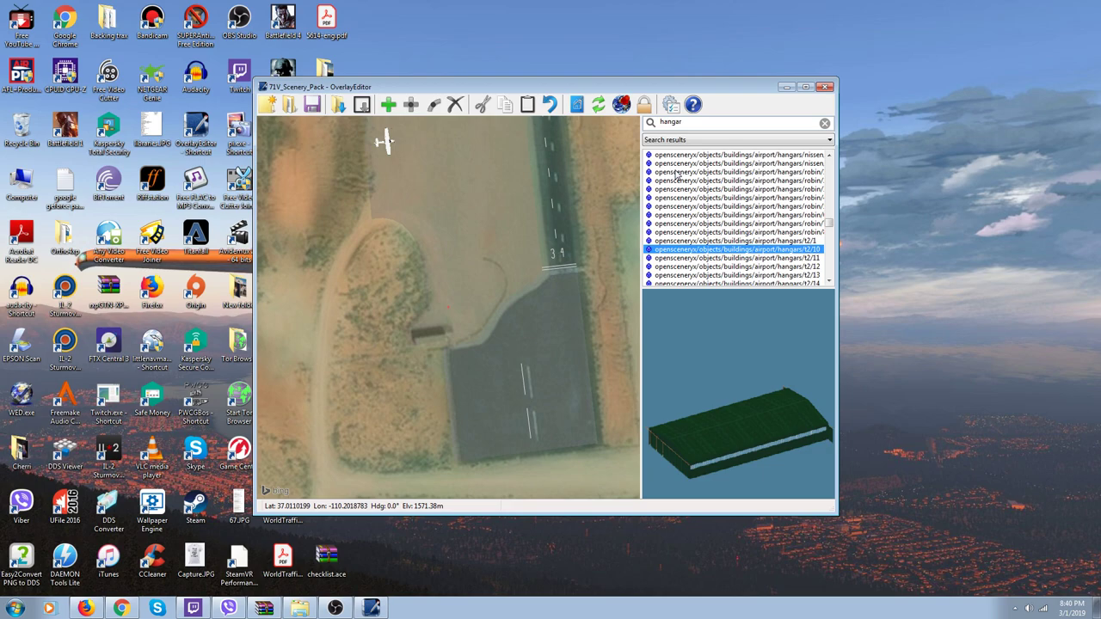
pyautogui.click(677, 172)
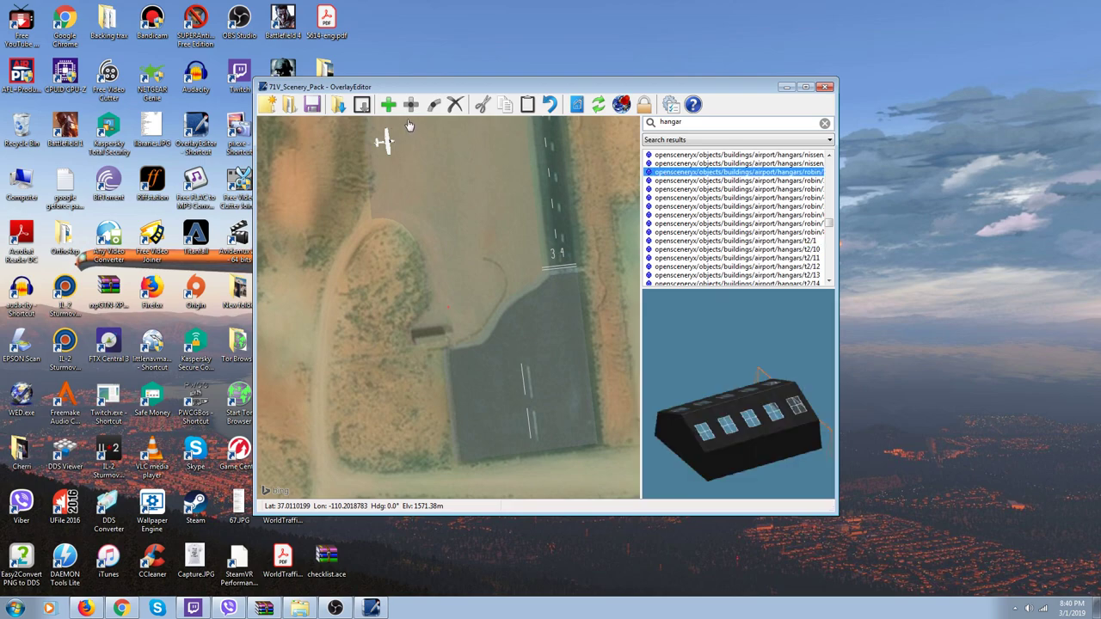
pyautogui.click(388, 104)
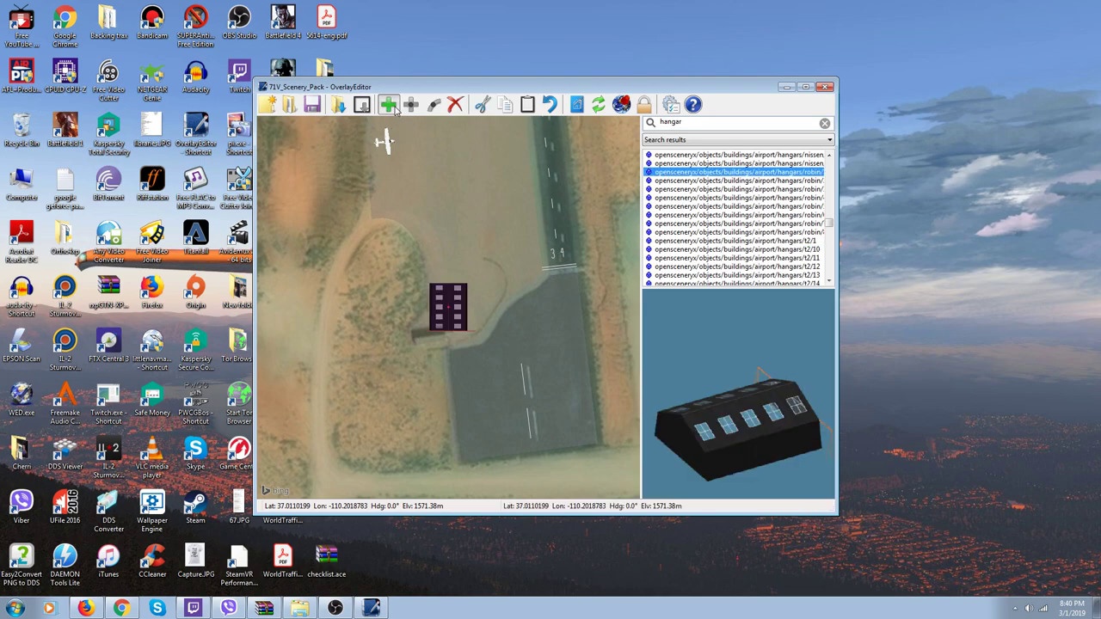
pyautogui.click(454, 104)
pyautogui.scroll(5, 705, 203)
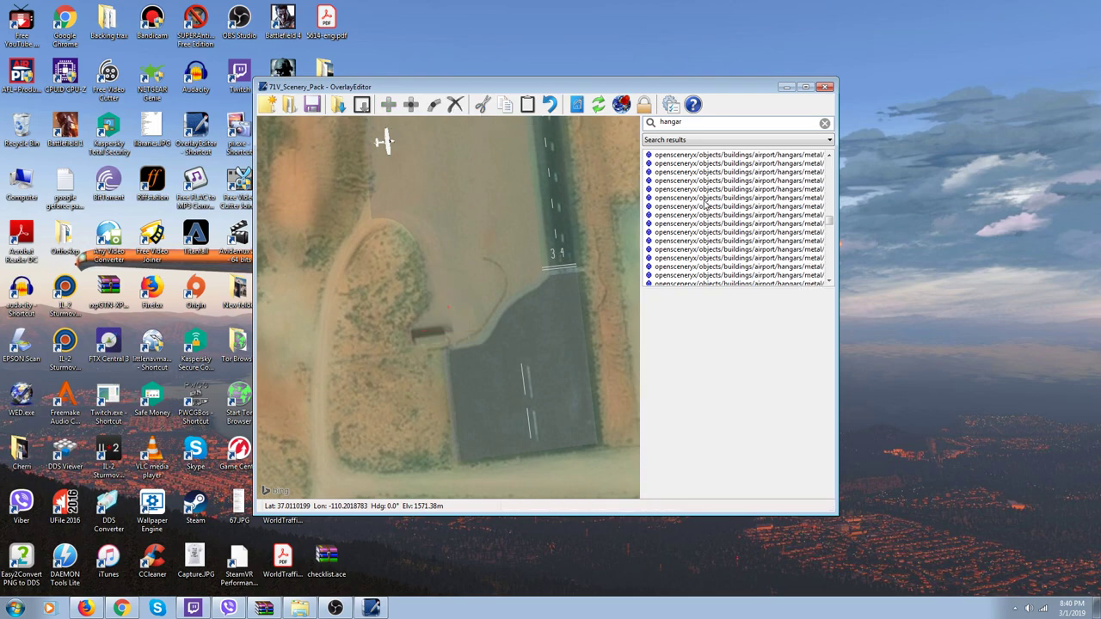
# Preview three of the opensceneryx metal airport hangar models in the hangar search results
pyautogui.click(705, 198)
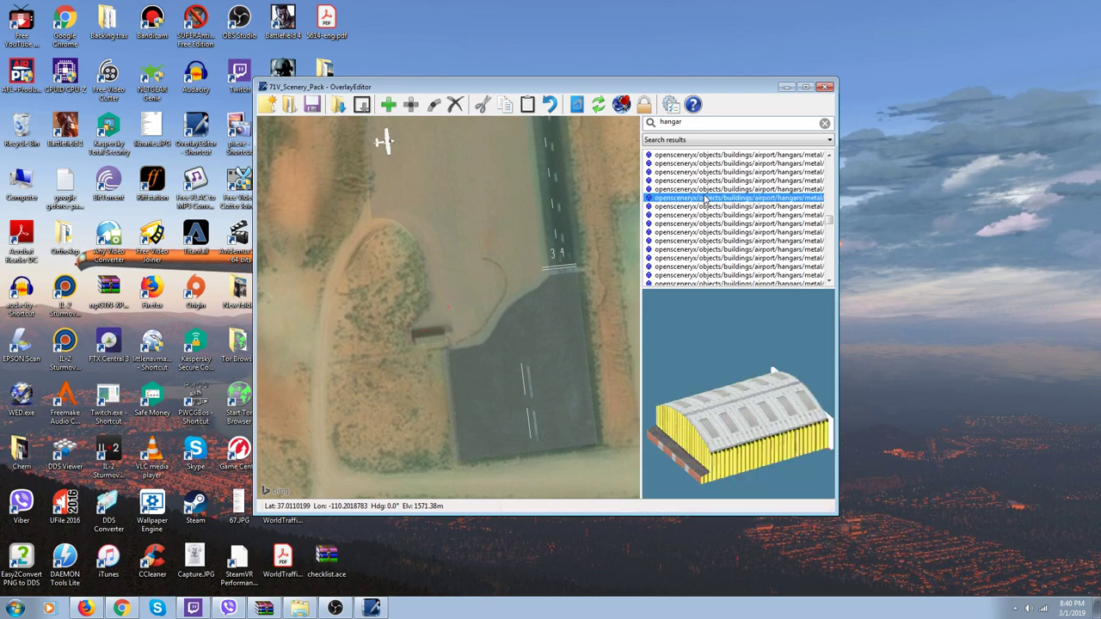
pyautogui.click(704, 181)
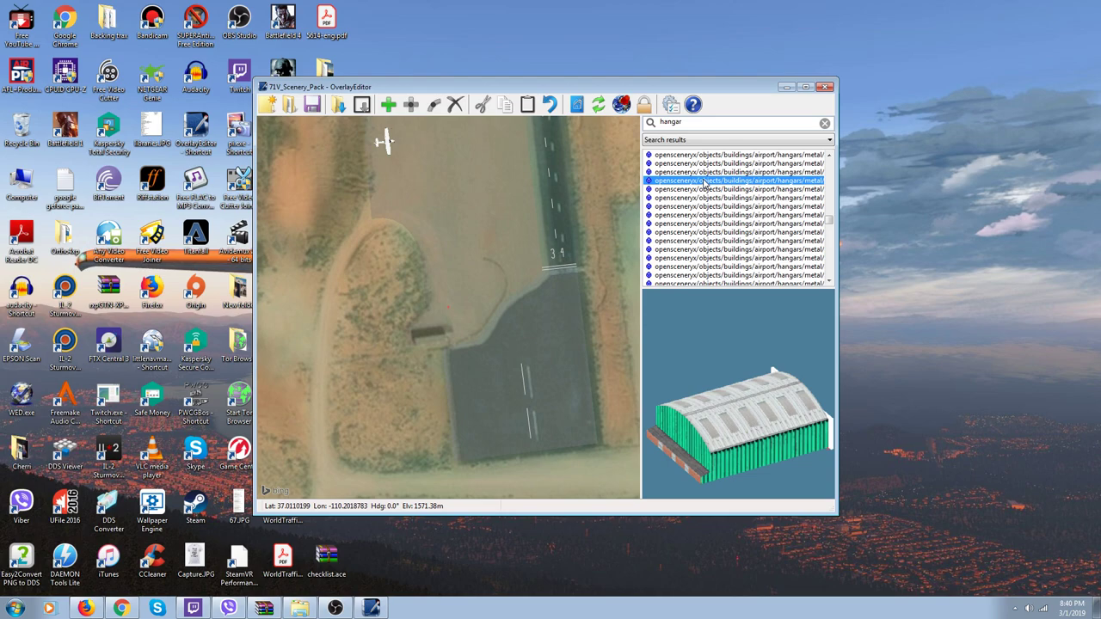
pyautogui.click(704, 173)
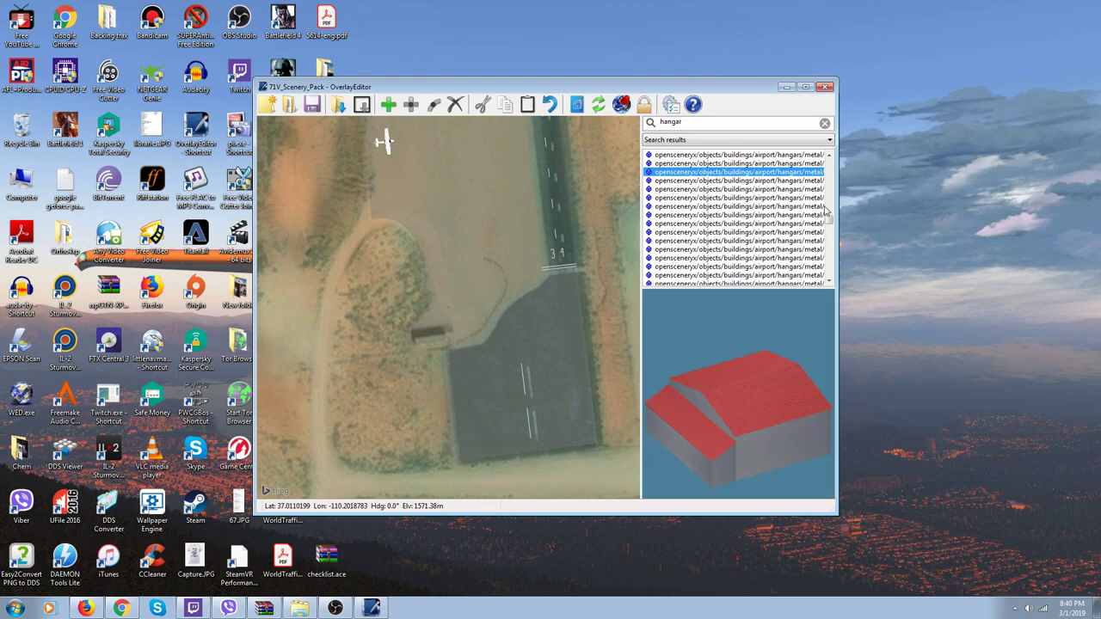
# Preview several JB_Library hangars between JB_Hangar63 and JB_Hangar71, including JB_Hangar69, JB_Hangar7 and JB_Hangar71
pyautogui.moveTo(831, 223); pyautogui.dragTo(827, 187)
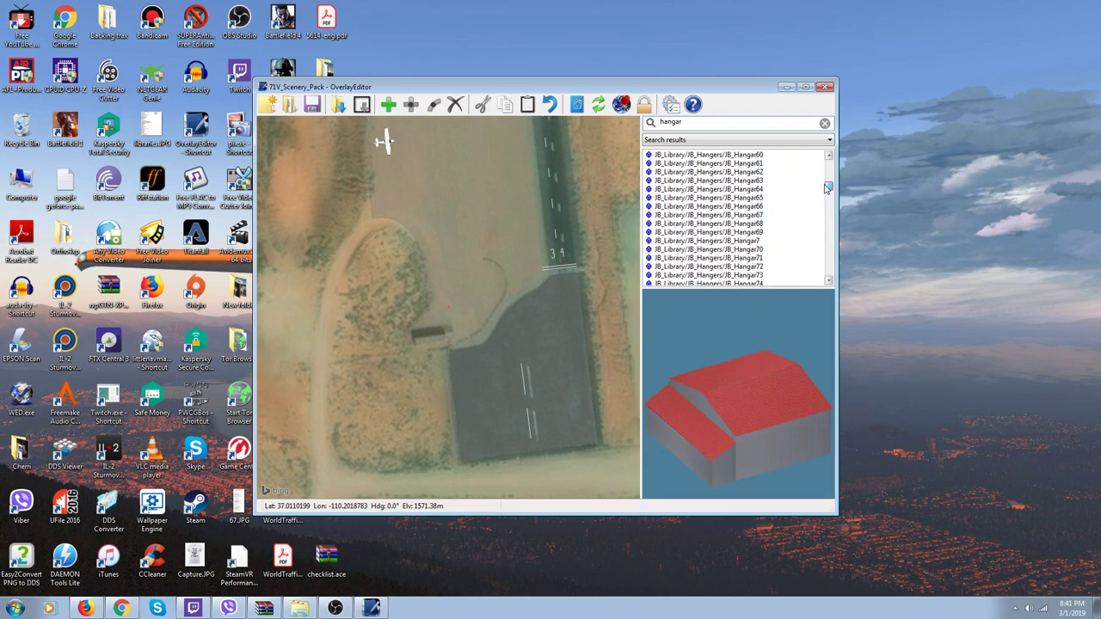
pyautogui.click(754, 189)
pyautogui.click(749, 181)
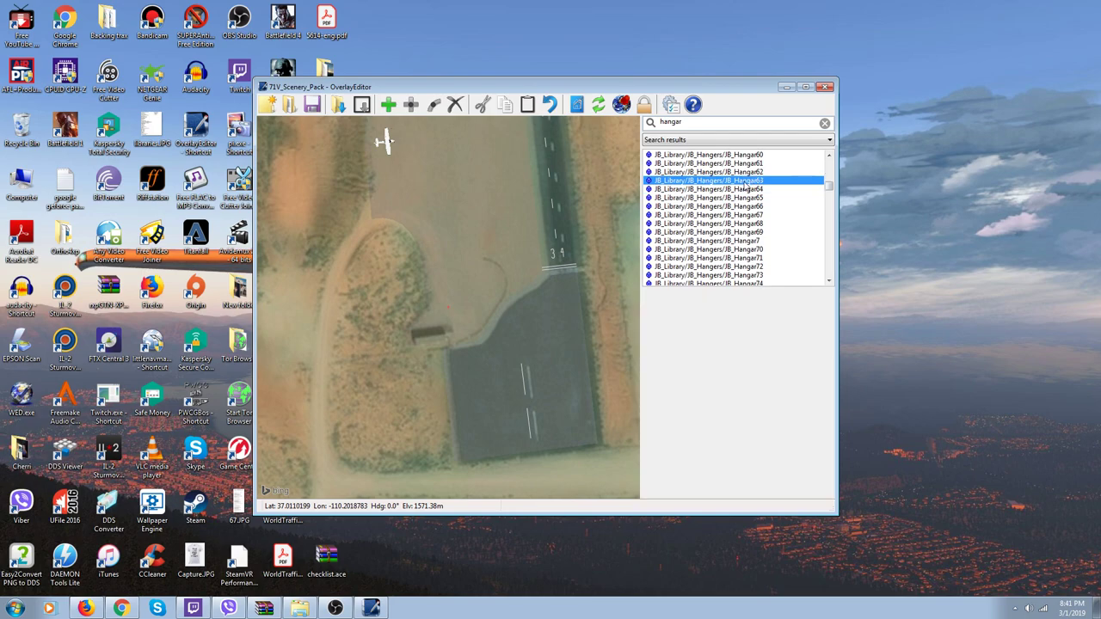
pyautogui.click(732, 222)
pyautogui.click(729, 231)
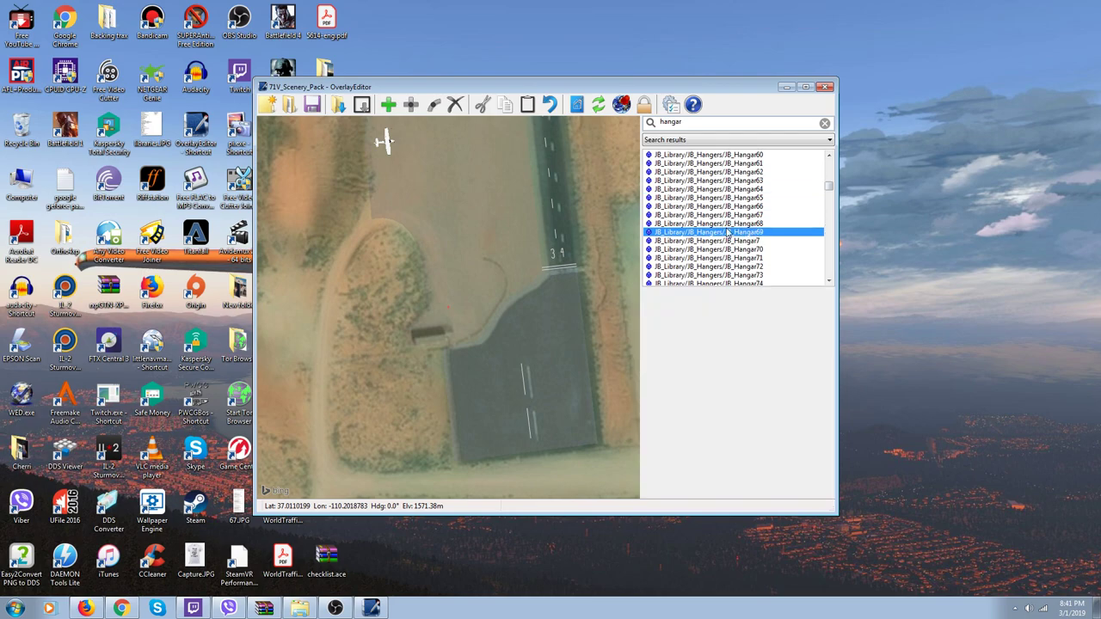
pyautogui.click(725, 241)
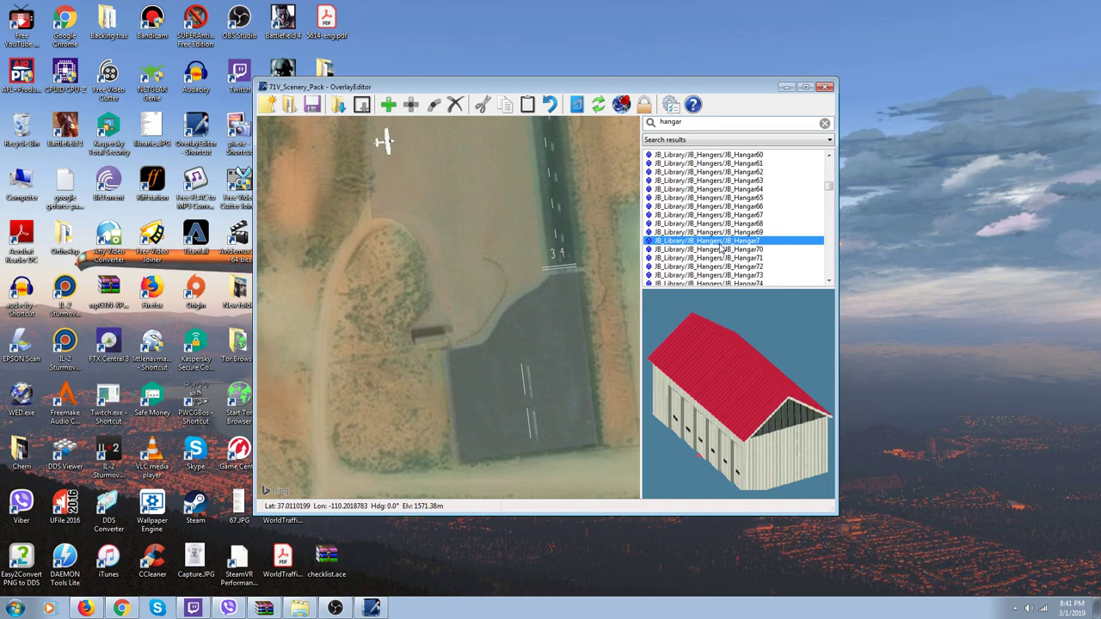
pyautogui.click(721, 249)
pyautogui.click(718, 258)
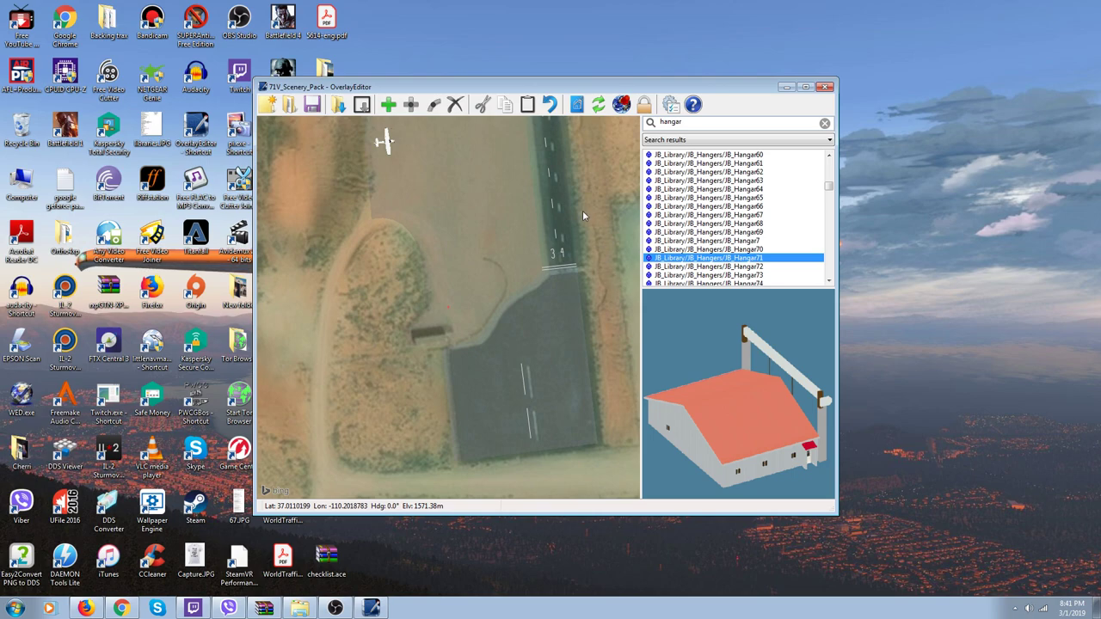
# Bring up the list of scenery packages without saving the changes, and dismiss it without opening one
pyautogui.scroll(-3, 522, 215)
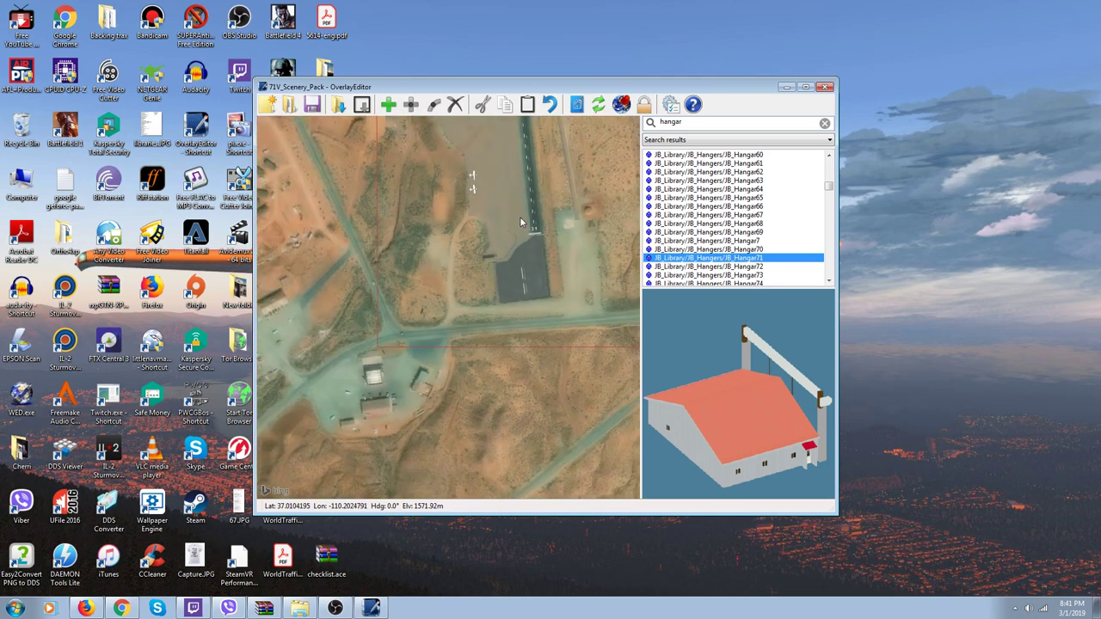
pyautogui.scroll(-2, 520, 221)
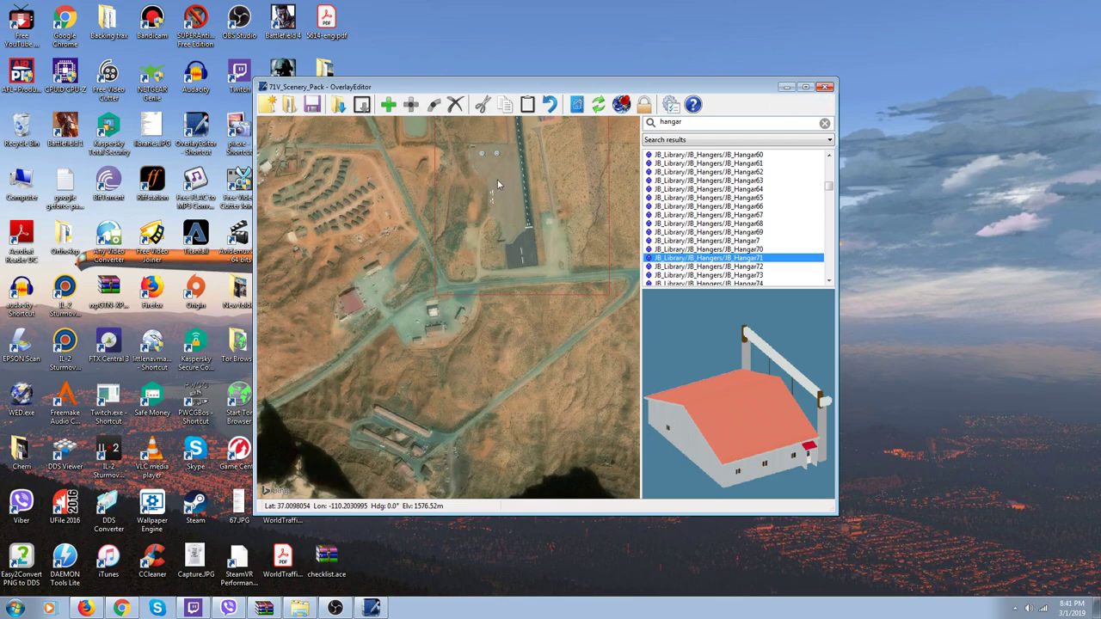
pyautogui.click(289, 105)
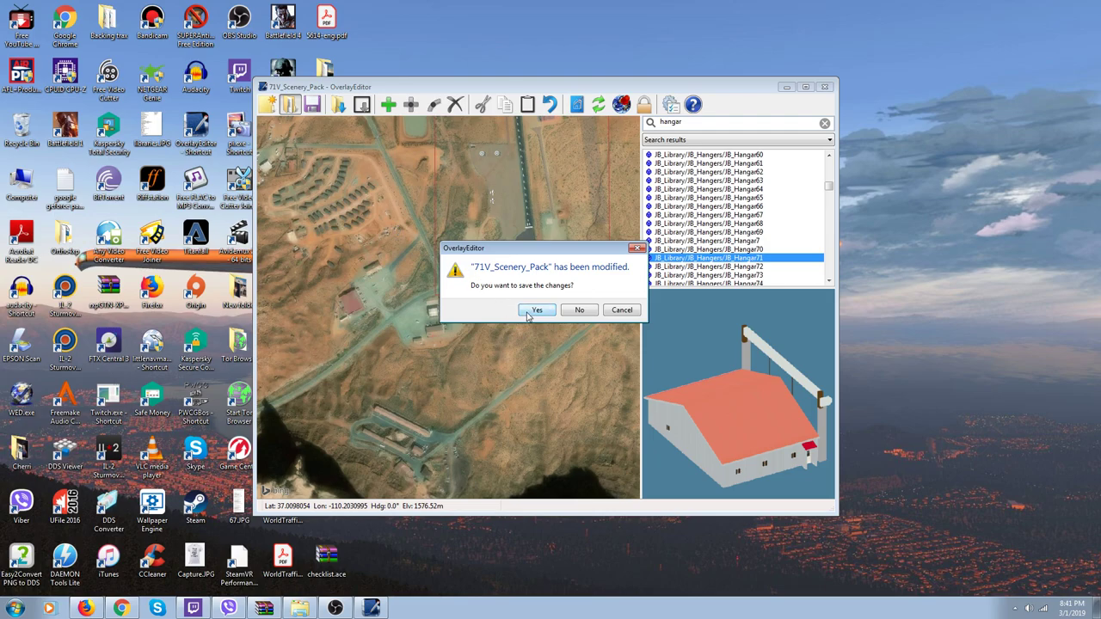
pyautogui.click(575, 311)
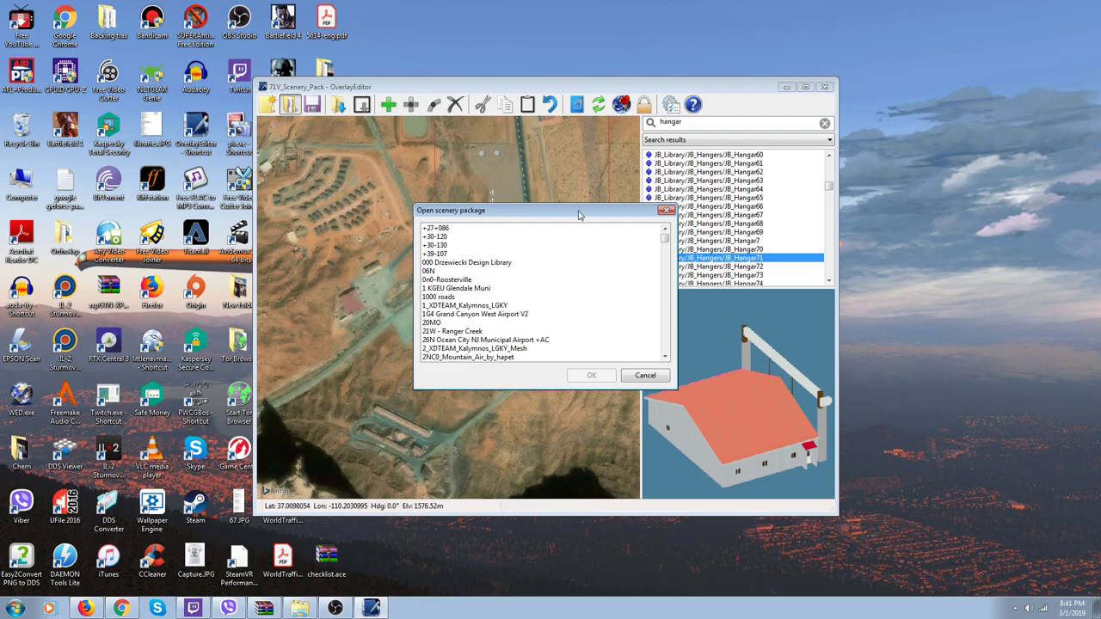
pyautogui.click(667, 211)
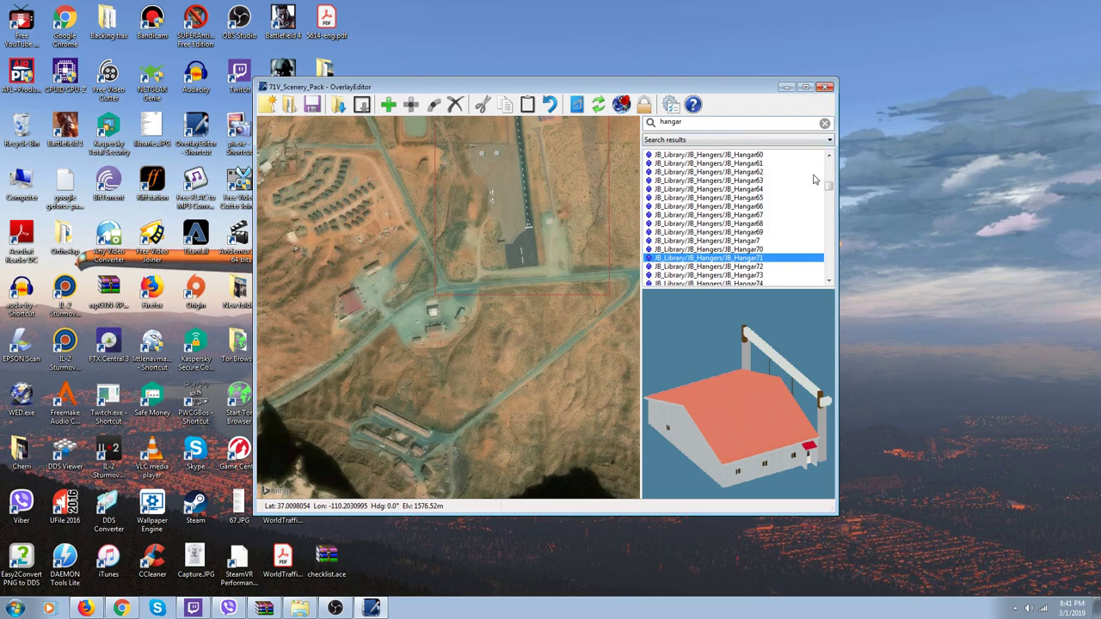
# Replace the hangar search with a search of the object library for "lights"
pyautogui.moveTo(829, 185); pyautogui.dragTo(831, 164)
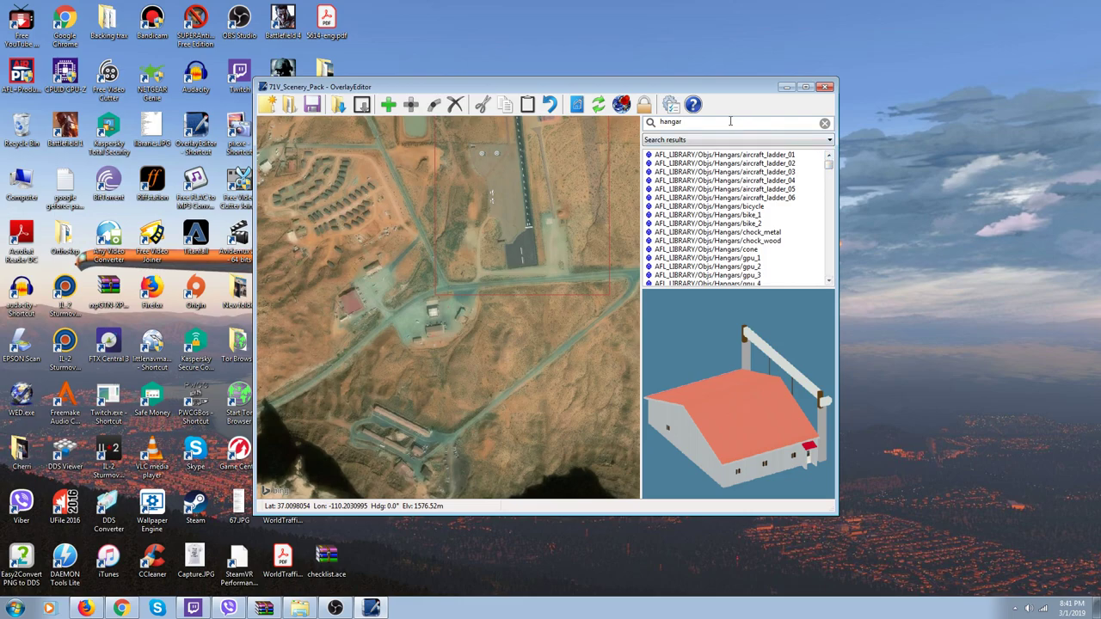
pyautogui.press('BackSpace')
pyautogui.press('BackSpace')
pyautogui.press('BackSpace')
pyautogui.press('BackSpace')
pyautogui.press('BackSpace')
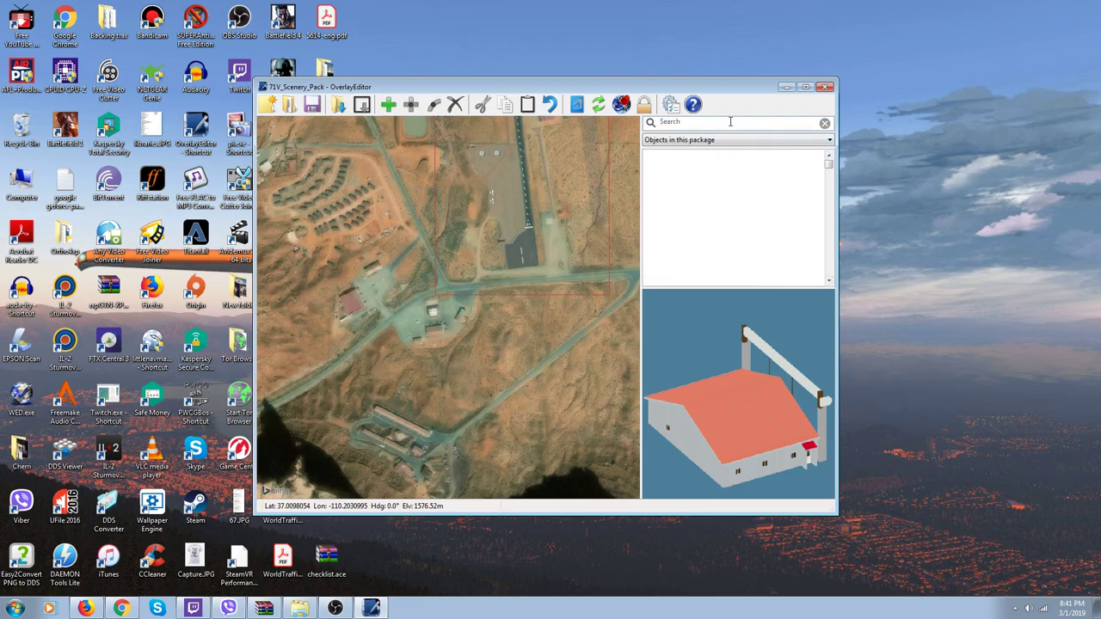
pyautogui.write('hight')
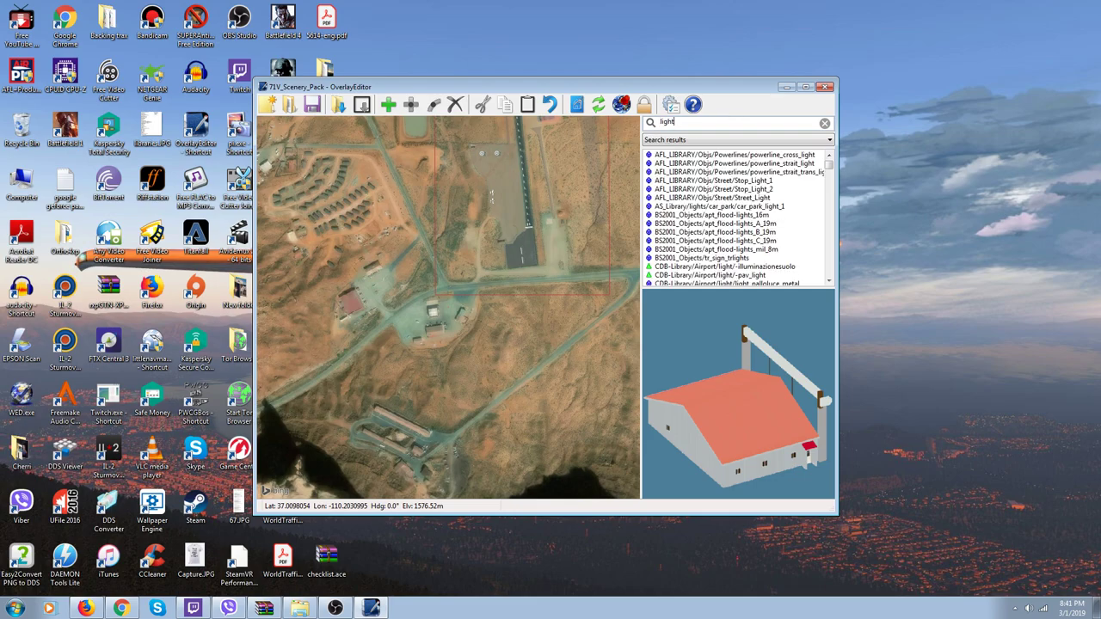
pyautogui.write('s')
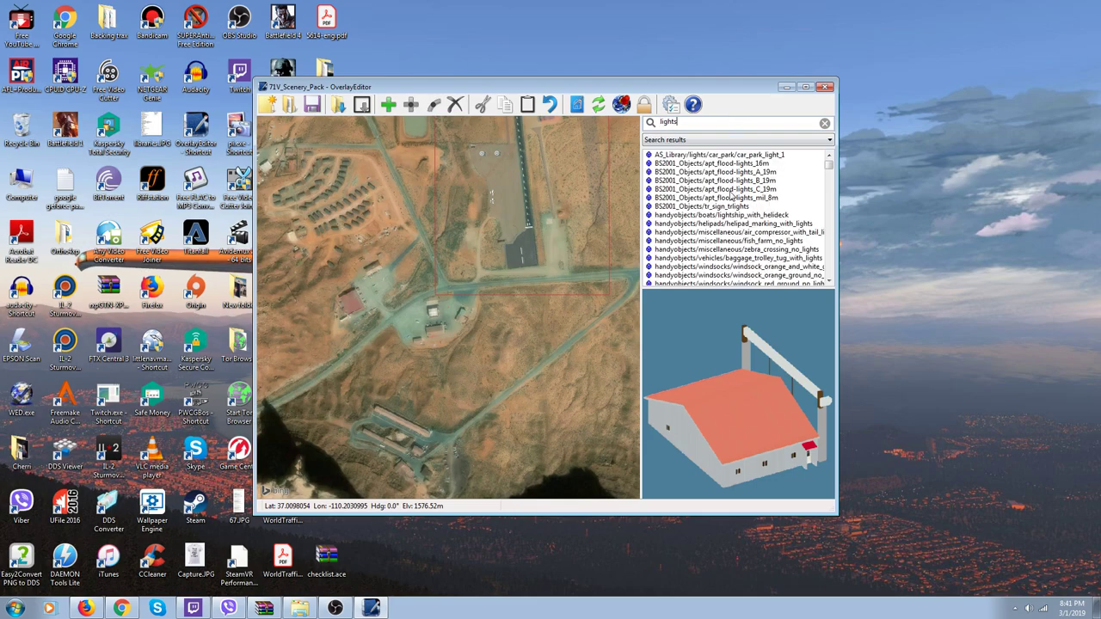
# Preview the BS2001 apt_flood-lights_C_19m and apt_flood-lights_mil_8m masts and the handyobjects baggage trolley tug with lights
pyautogui.click(731, 189)
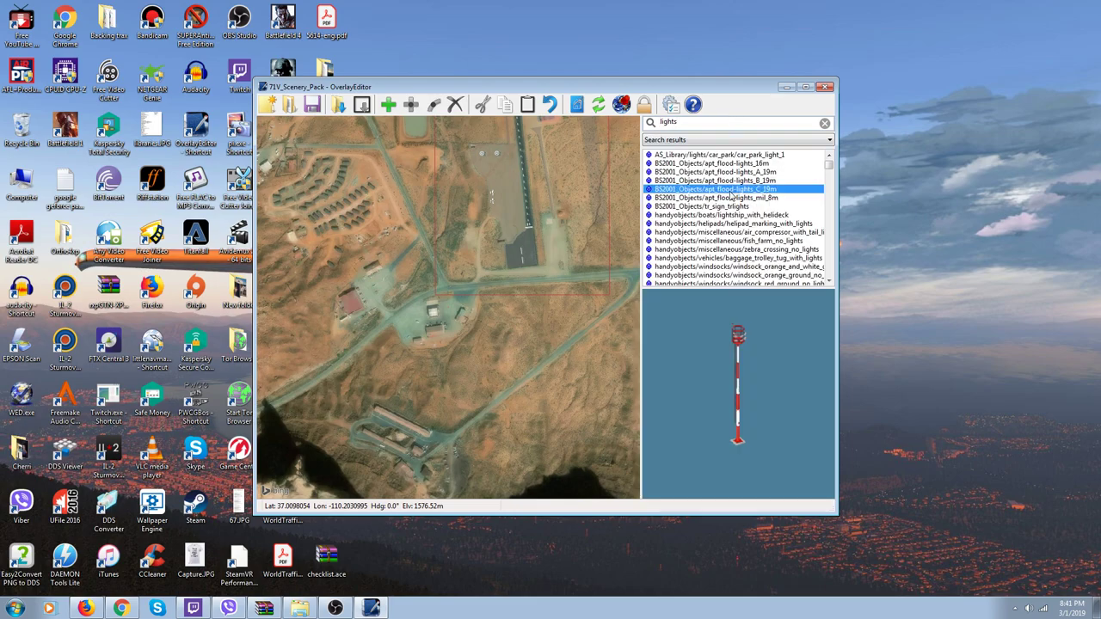
pyautogui.click(731, 198)
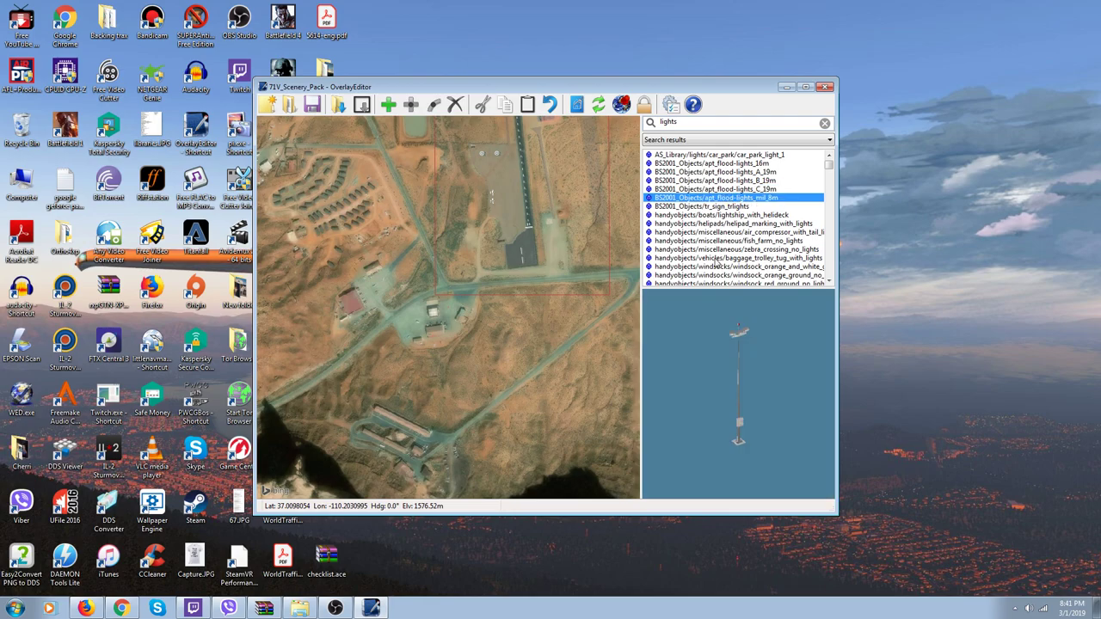
pyautogui.click(717, 258)
pyautogui.scroll(-3, 717, 263)
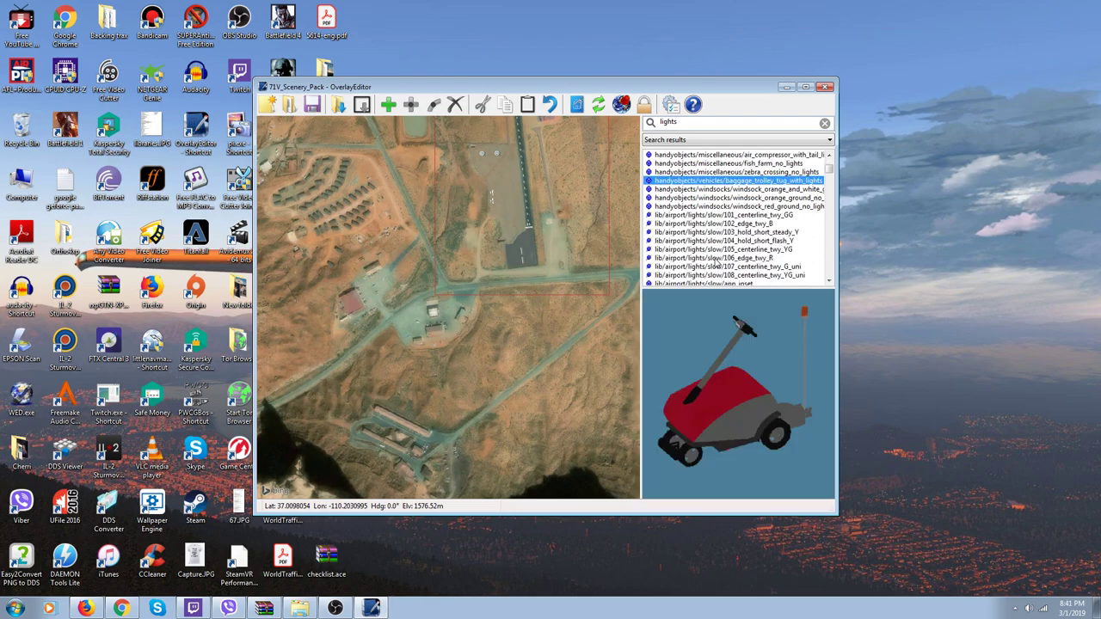
# Preview the 105_centerline_twy_YG, 104_hold_short_flash_Y and app_inset_rabbit airport lights
pyautogui.click(717, 250)
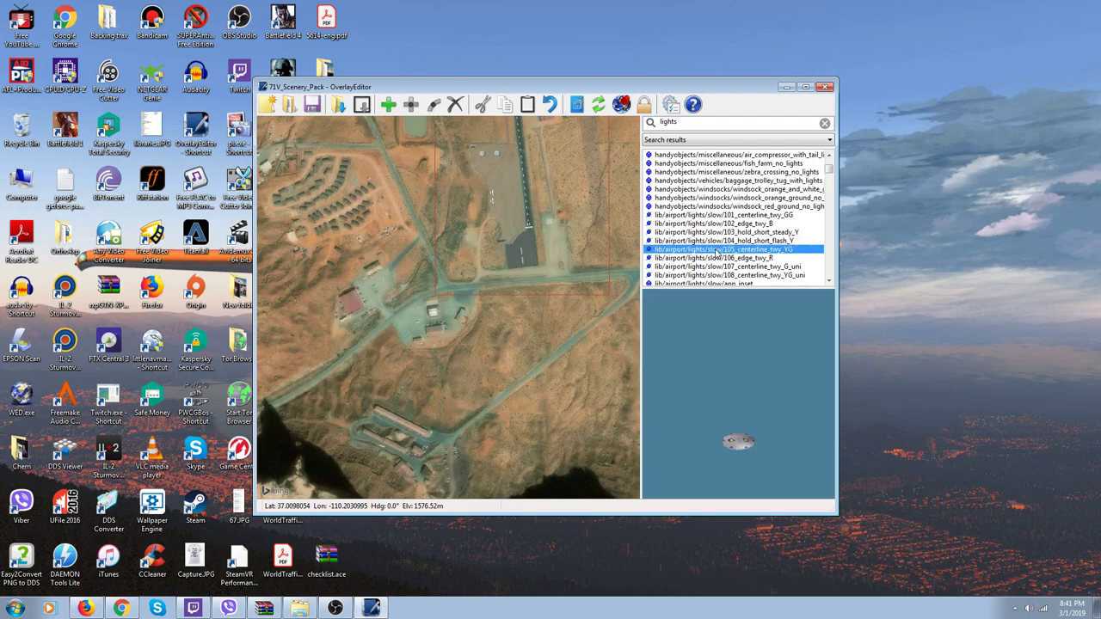
pyautogui.click(717, 241)
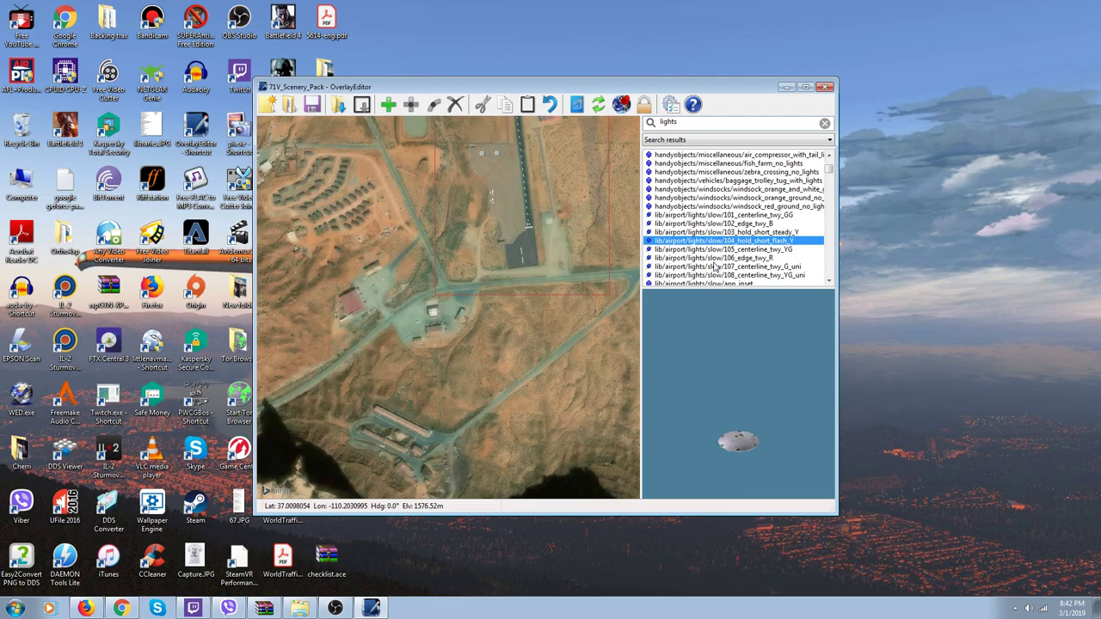
pyautogui.click(715, 267)
pyautogui.scroll(-2, 715, 268)
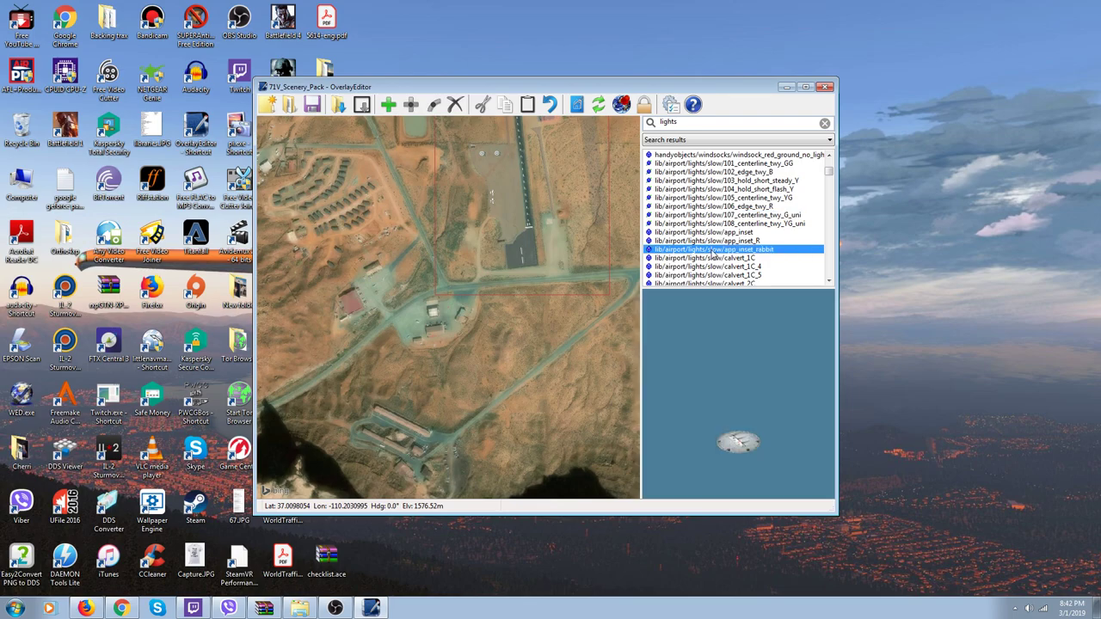
# Preview the FAA_5C, FAA_5C_3R and FAA_5C_4_3R approach light models
pyautogui.scroll(-4, 713, 255)
pyautogui.click(714, 258)
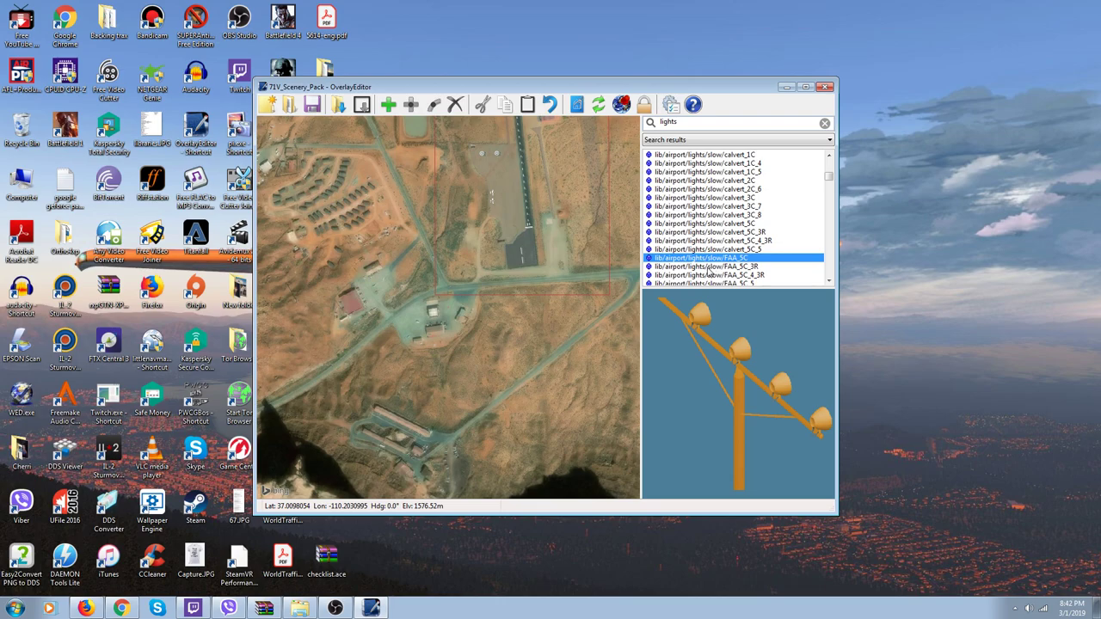
pyautogui.click(708, 267)
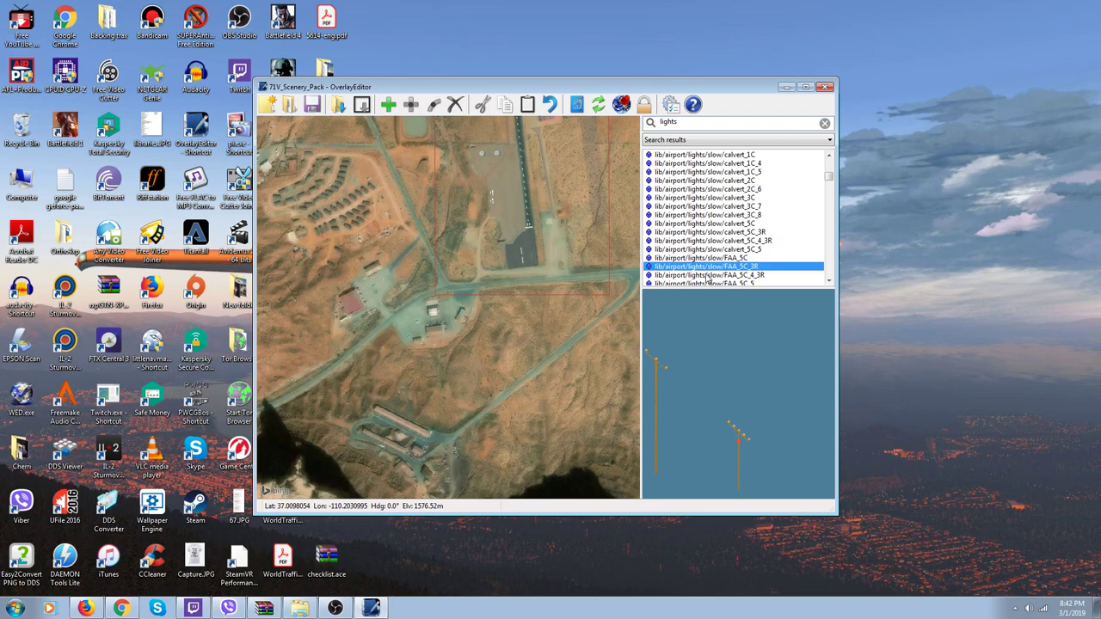
pyautogui.click(706, 275)
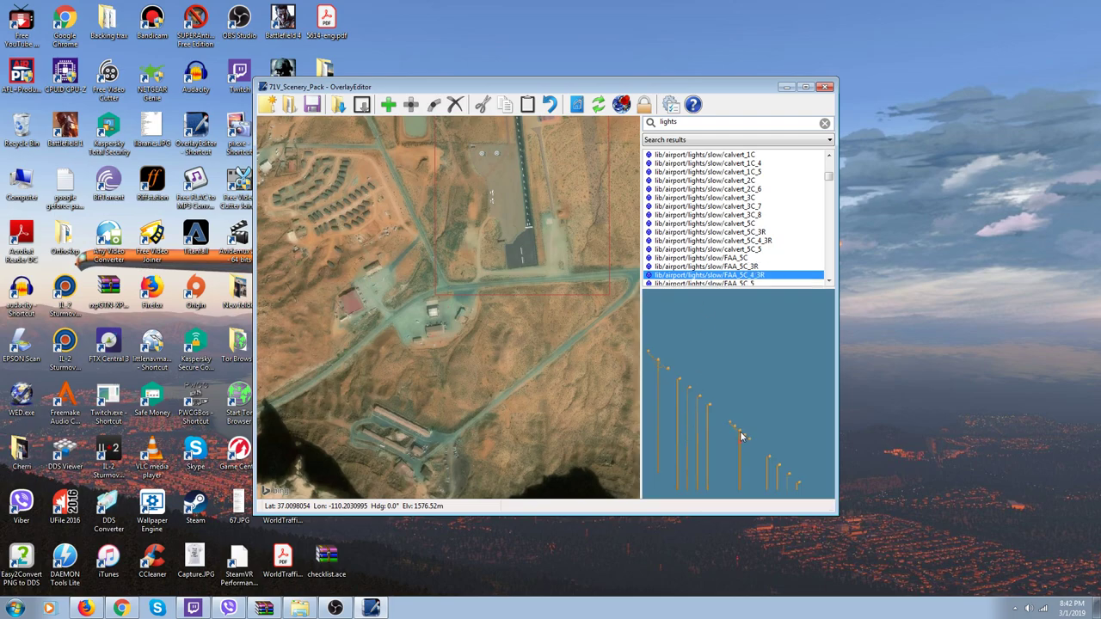
# Try out the MIRL_rw runway light at the runway's eastern edge near the 34 threshold and remove it again
pyautogui.scroll(-5, 740, 248)
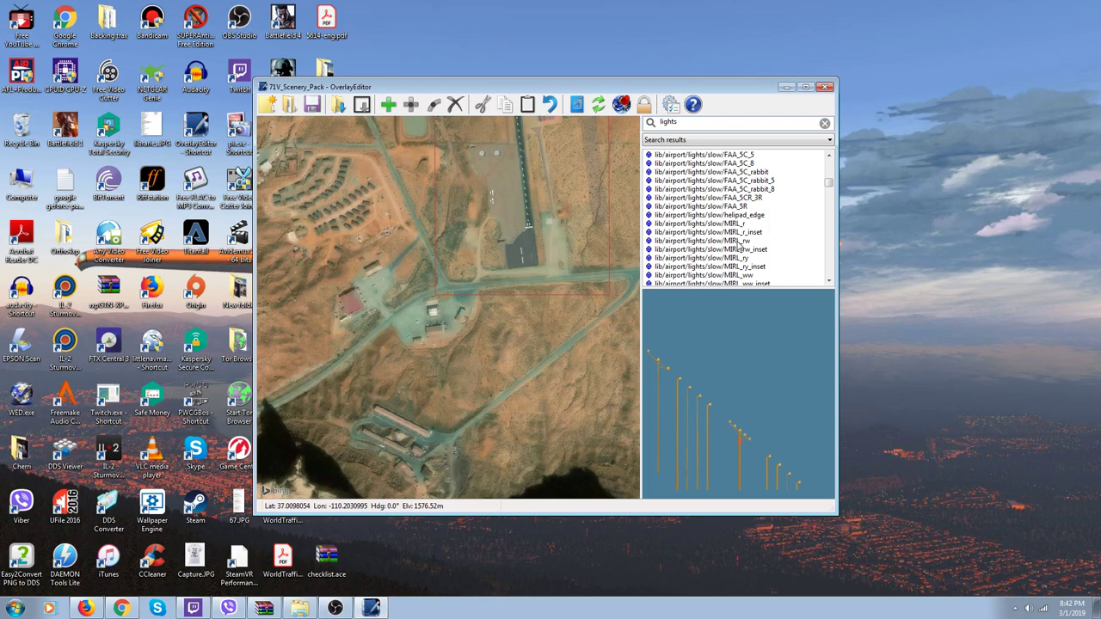
pyautogui.click(735, 243)
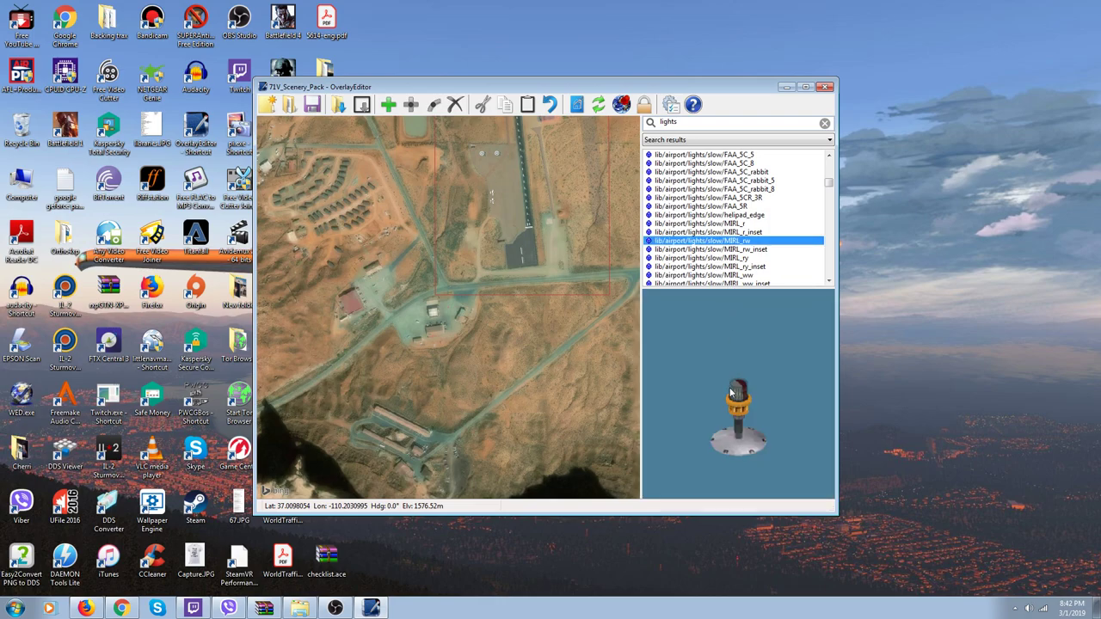
pyautogui.scroll(2, 526, 268)
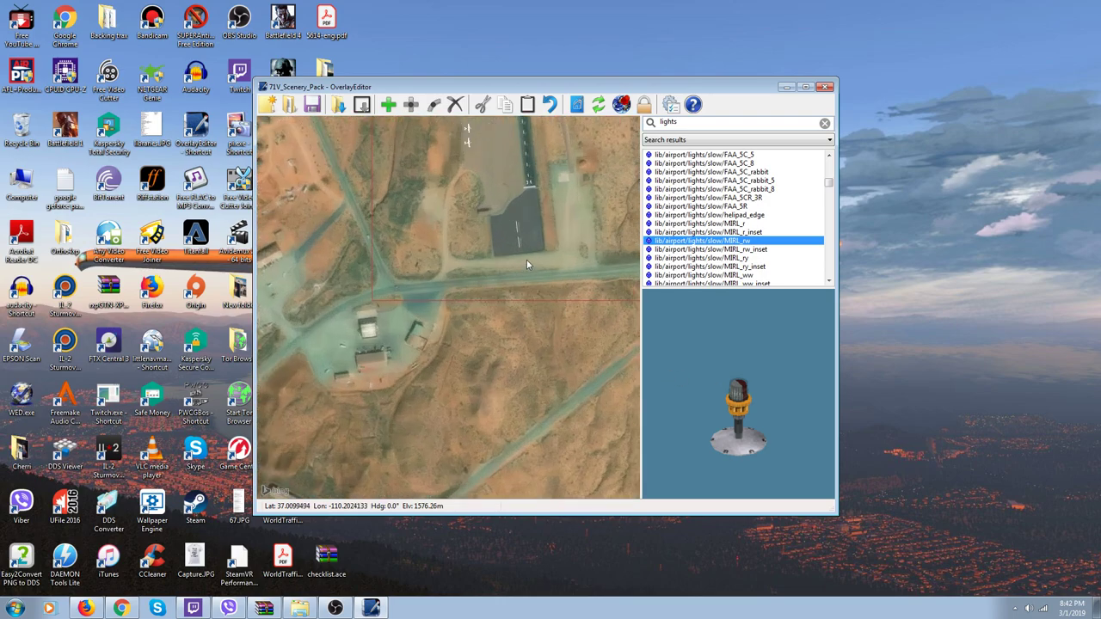
pyautogui.scroll(2, 574, 170)
pyautogui.scroll(2, 553, 163)
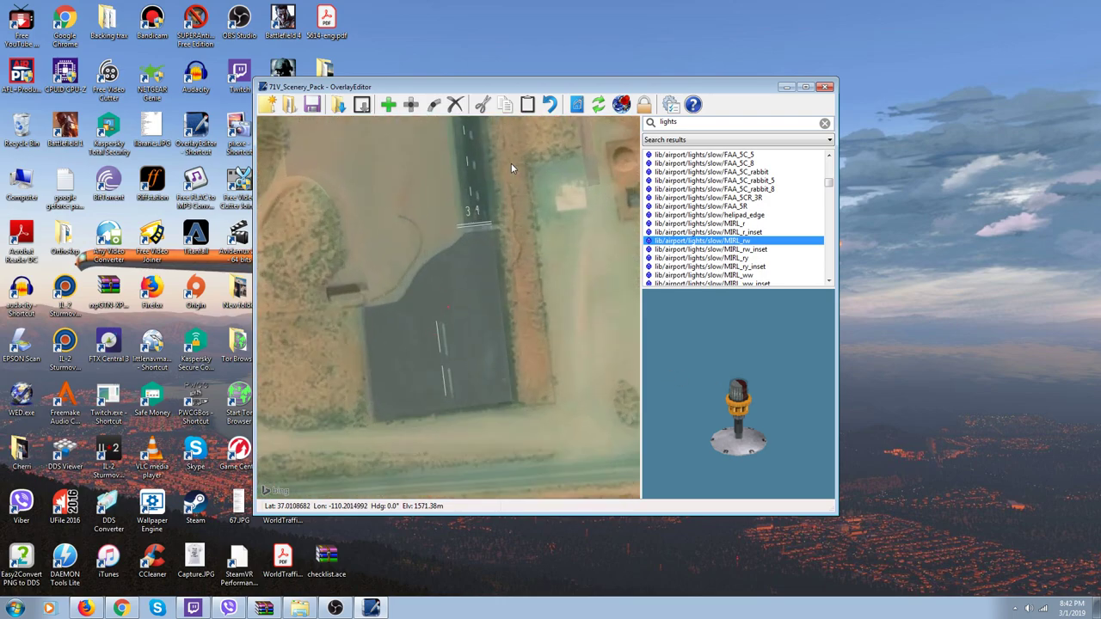
pyautogui.scroll(2, 511, 168)
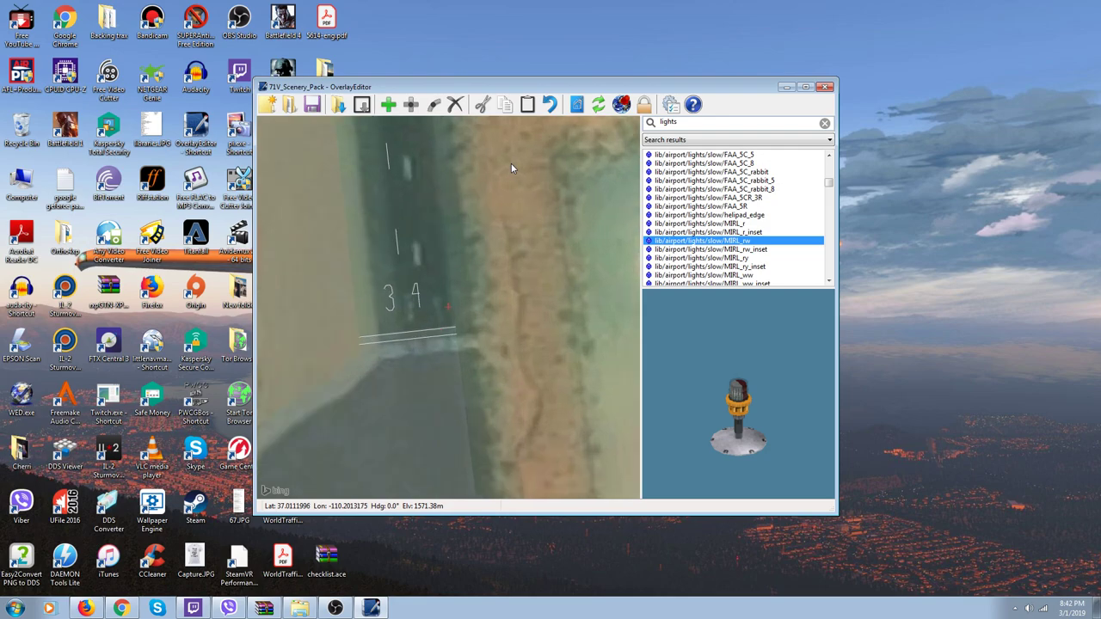
pyautogui.scroll(1, 511, 167)
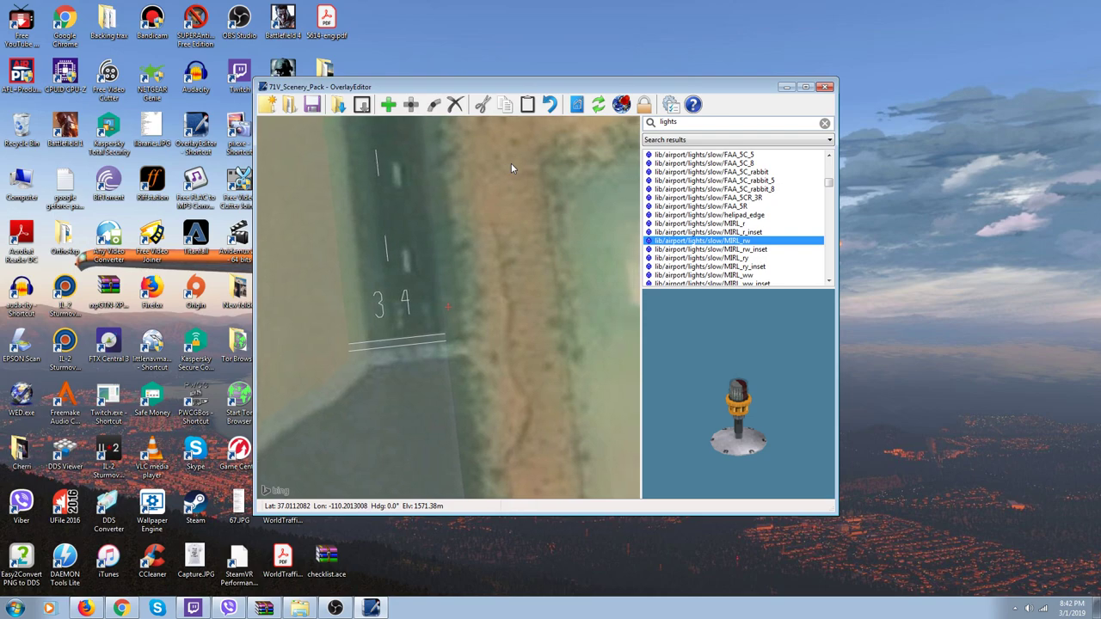
pyautogui.click(389, 106)
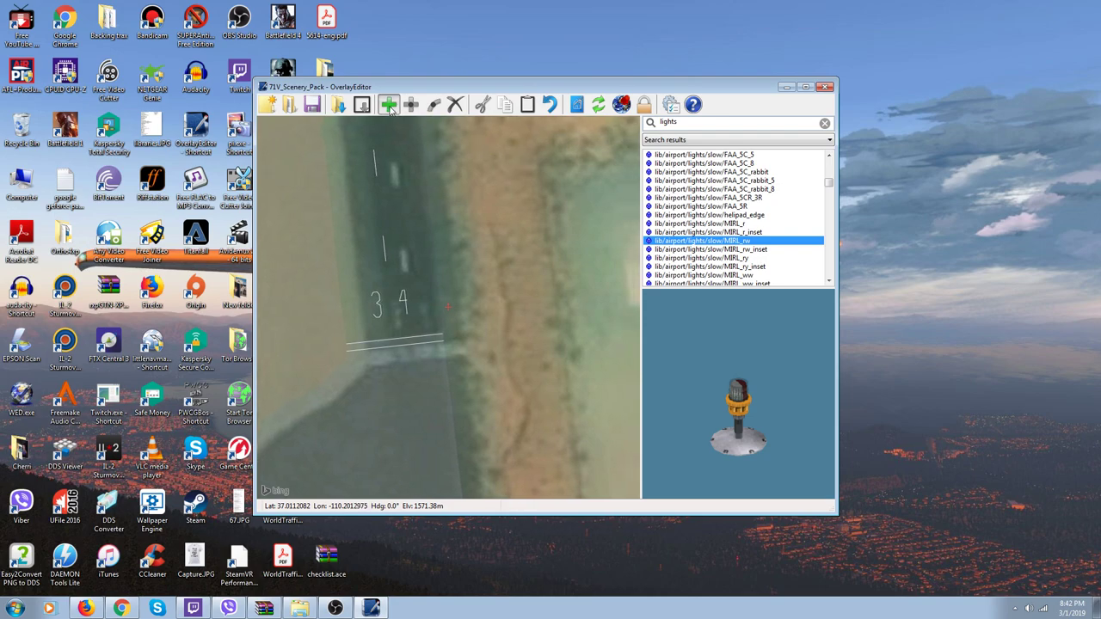
pyautogui.scroll(2, 450, 309)
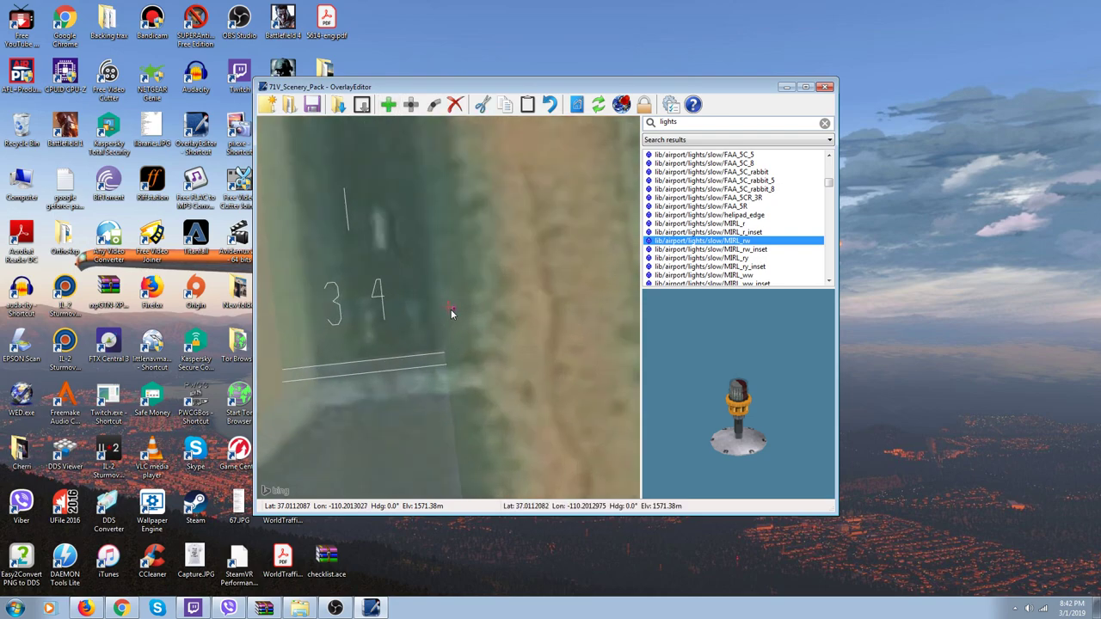
pyautogui.scroll(3, 452, 309)
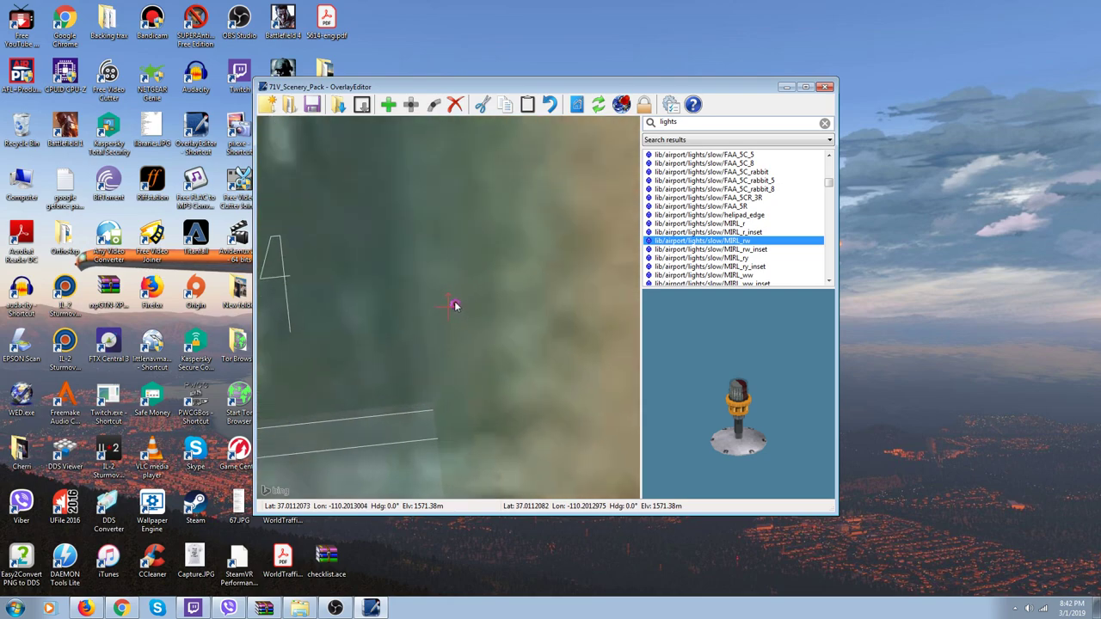
pyautogui.scroll(2, 455, 308)
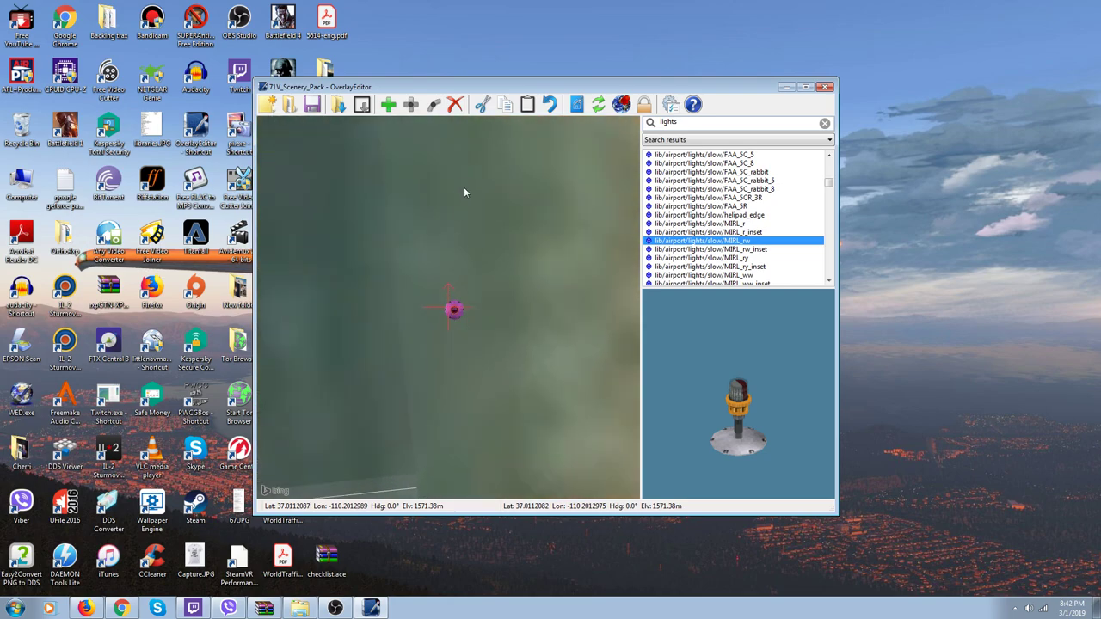
pyautogui.click(455, 105)
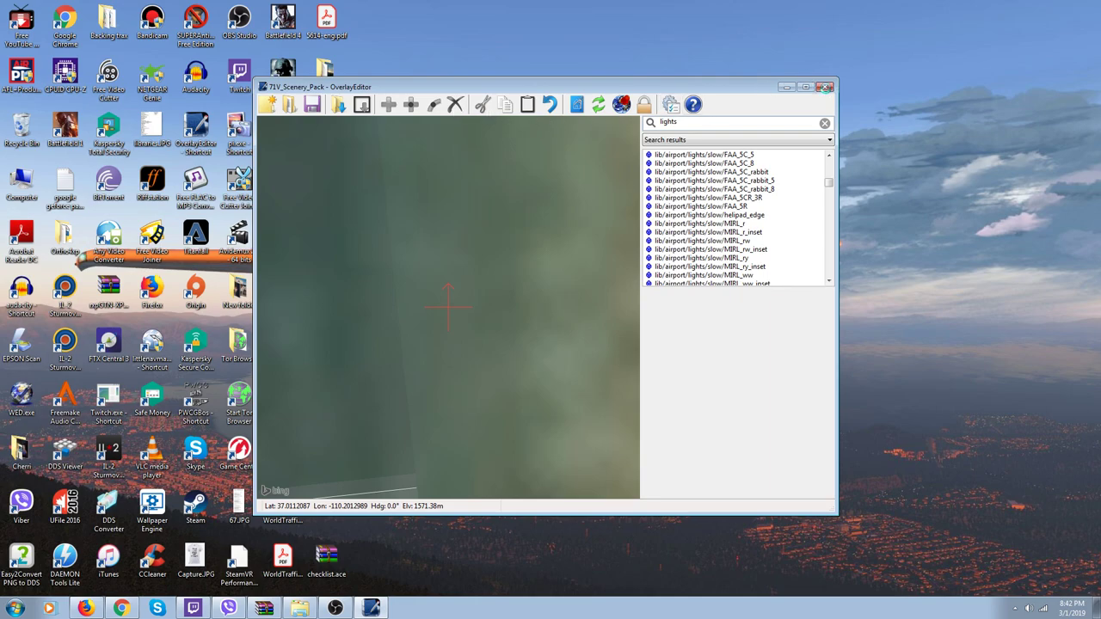
# Close the scenery editor without saving the changes to the 71V package, and switch to OBS
pyautogui.click(825, 88)
pyautogui.click(579, 309)
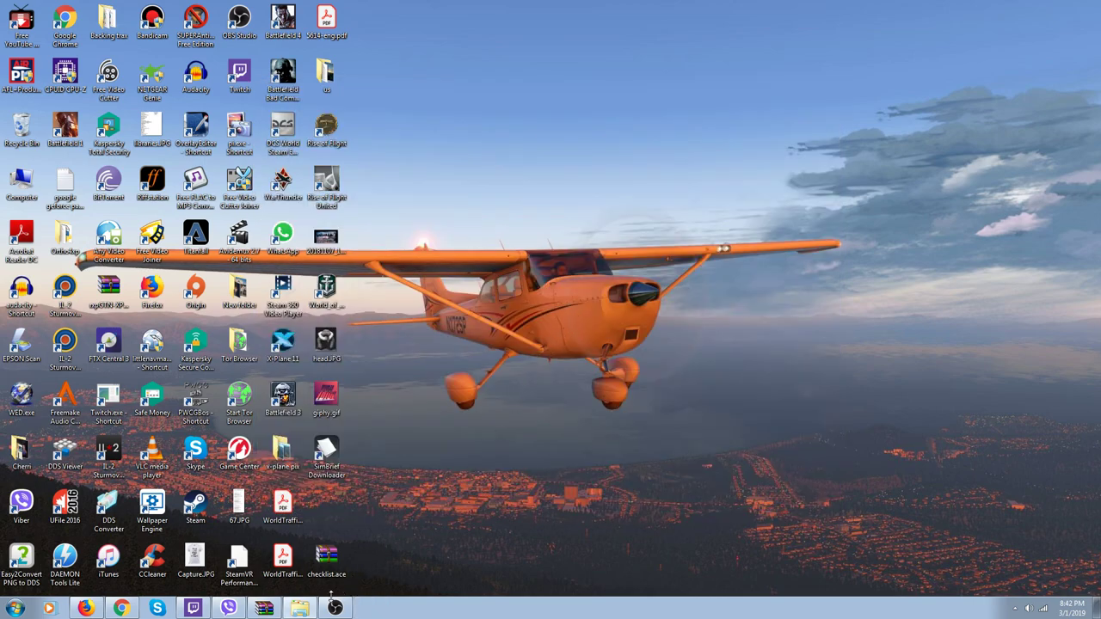
pyautogui.click(334, 610)
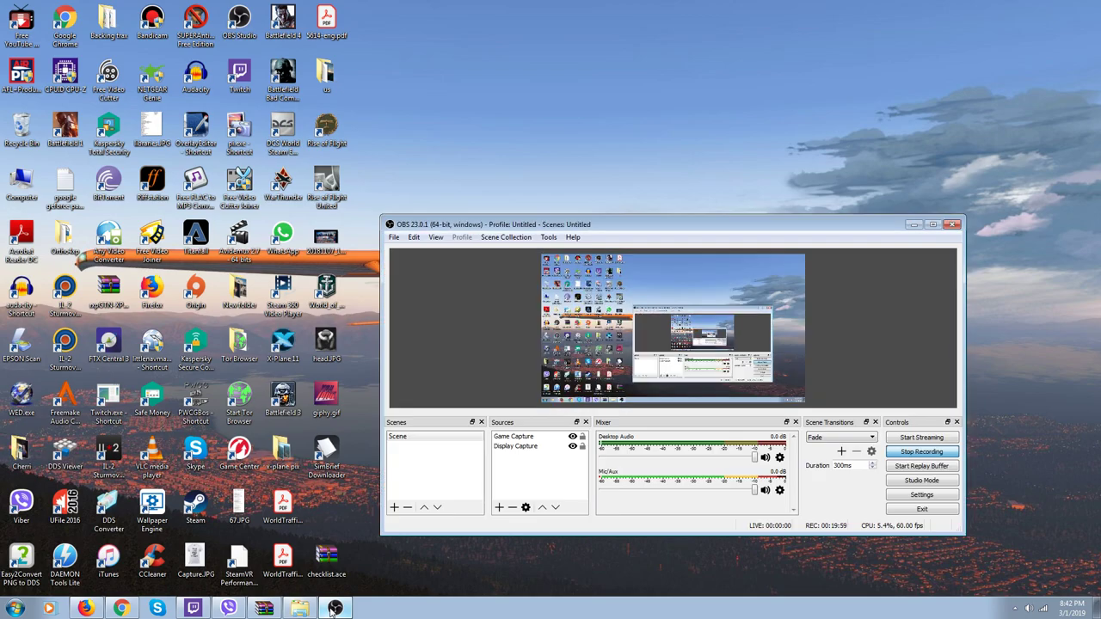